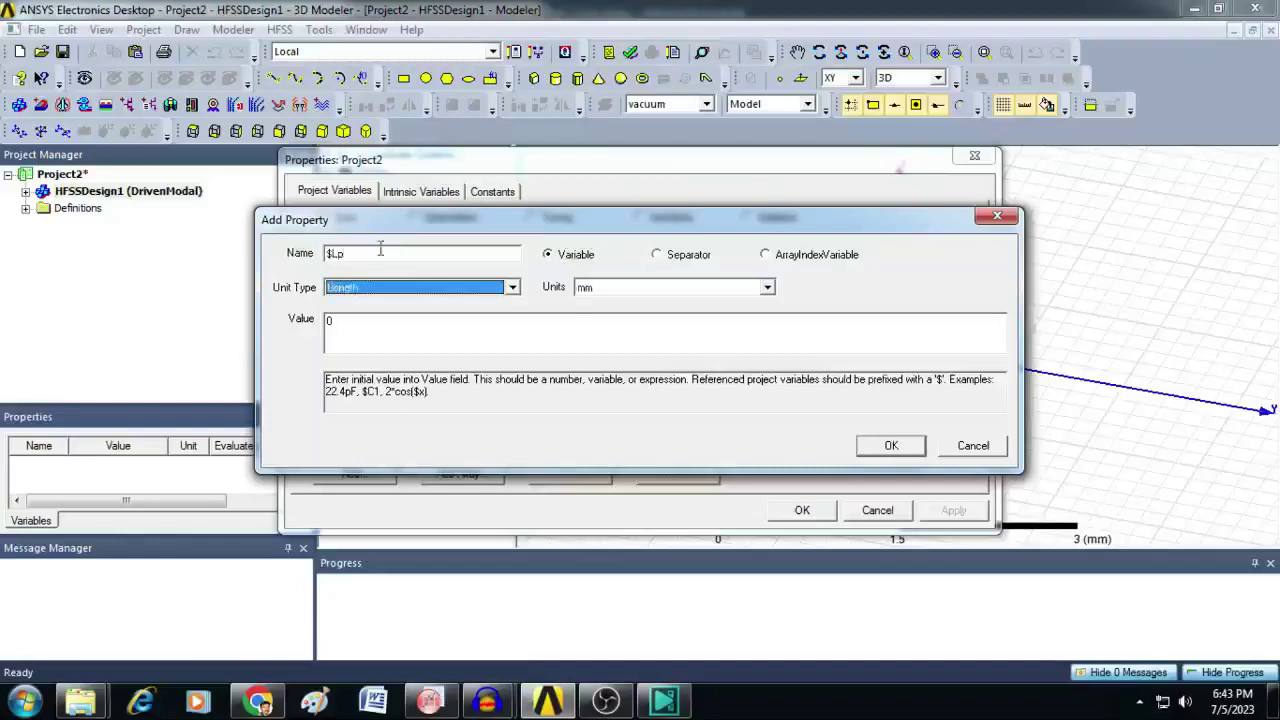
# Step: Give the project variable $Lp a value of 29 mm and add it to the project
pyautogui.press('Tab')
pyautogui.press('Tab')
pyautogui.write('29')
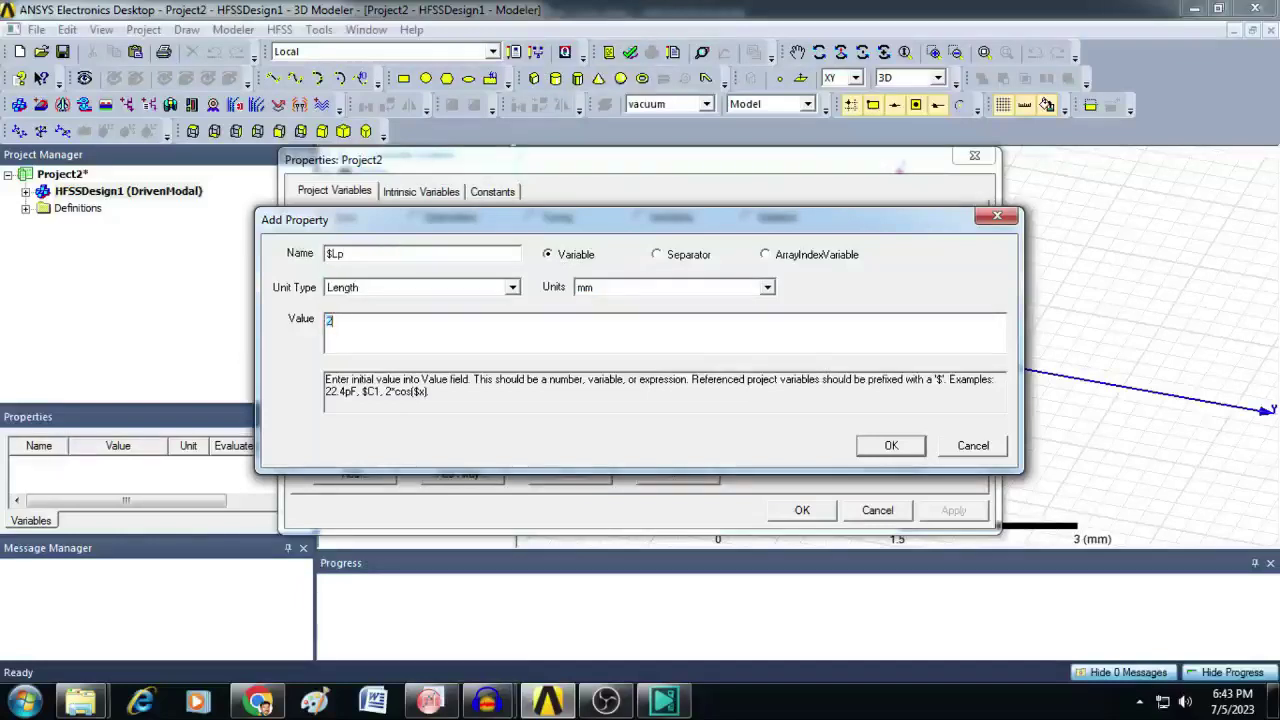
pyautogui.click(891, 445)
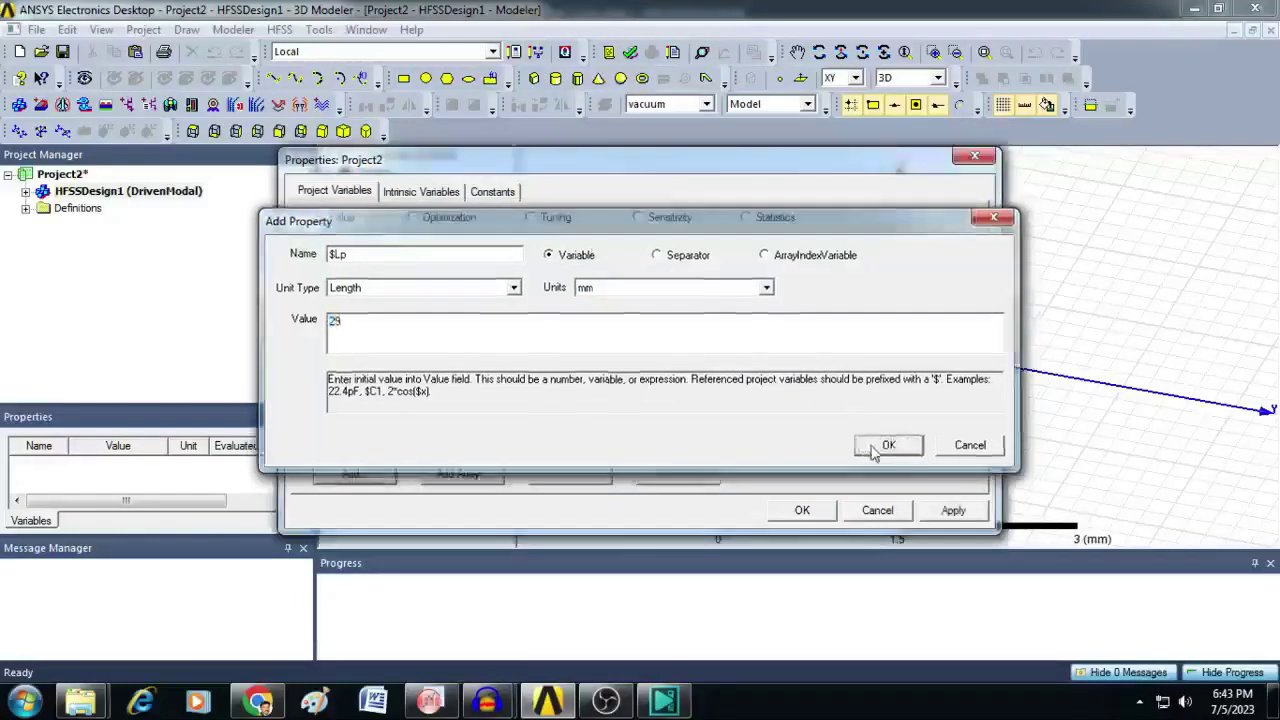
# Step: Add a project variable $Wp with unit type Length and a value of 39 mm
pyautogui.click(372, 473)
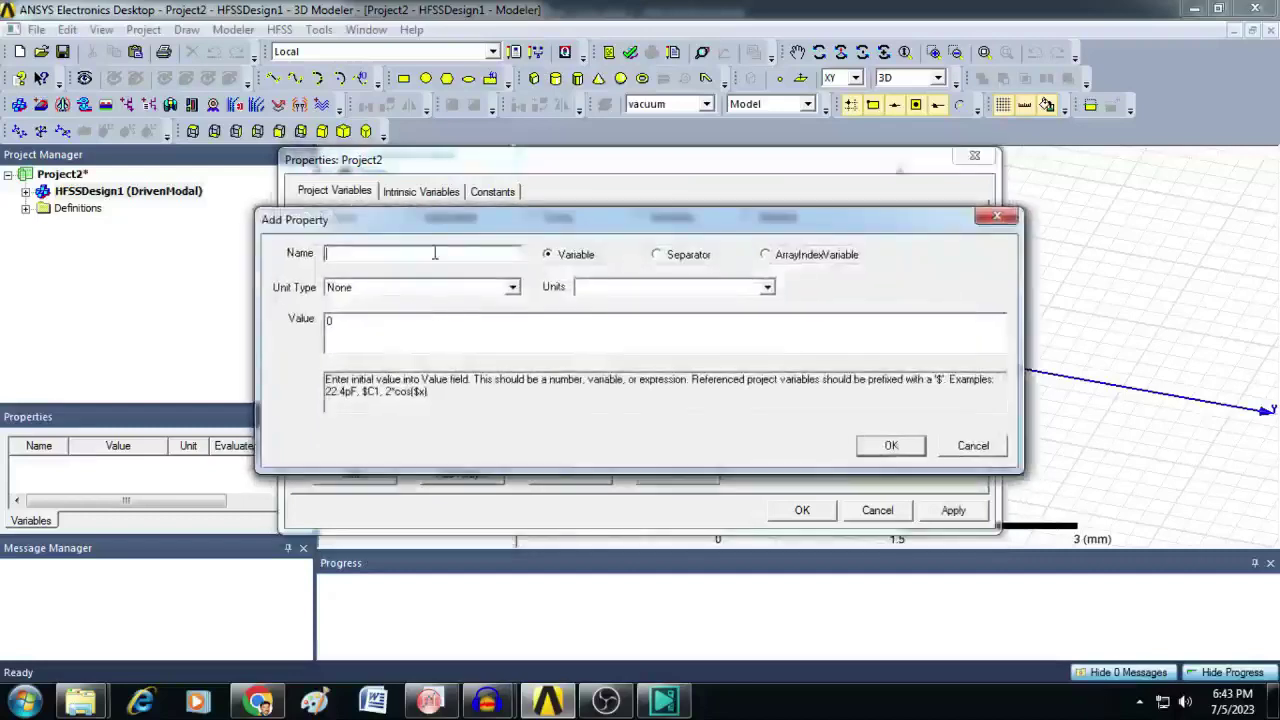
pyautogui.write('$Wp')
pyautogui.press('Tab')
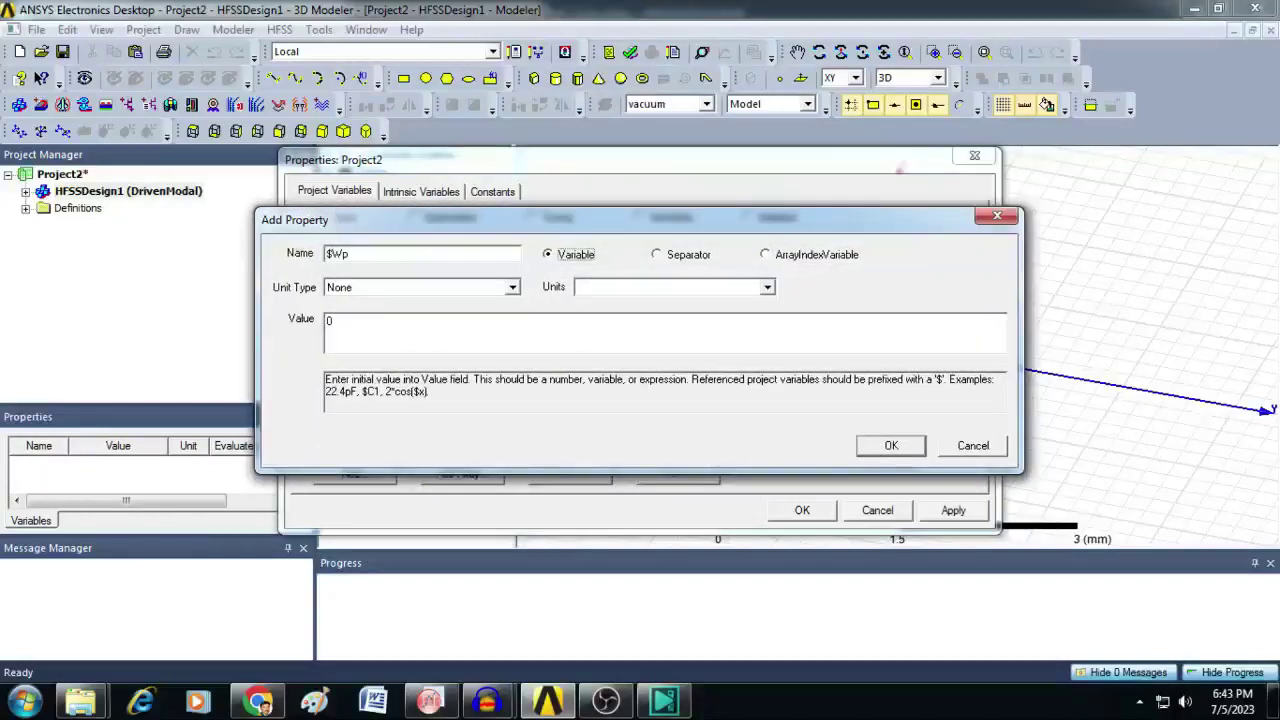
pyautogui.press('Tab')
pyautogui.press('l')
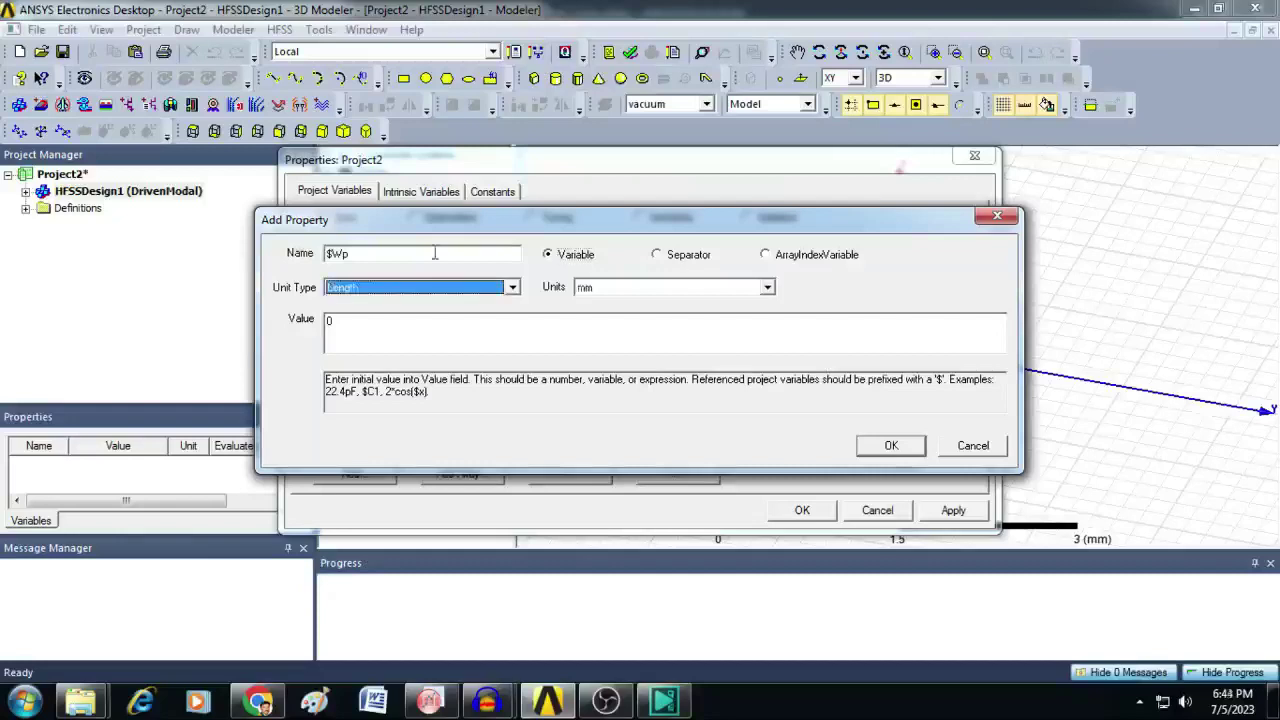
pyautogui.press('Tab')
pyautogui.press('Tab')
pyautogui.write('39')
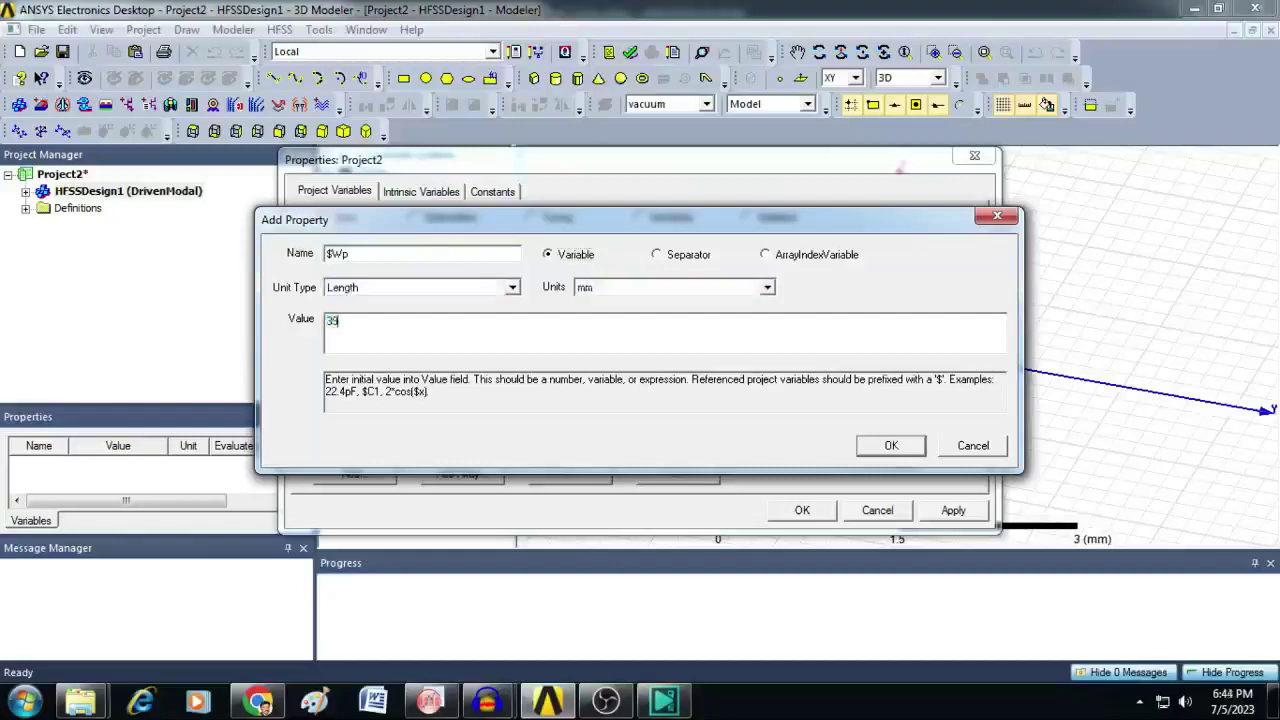
pyautogui.click(895, 445)
# Step: Add a project variable $Lf with unit type Length and a value of 14 mm
pyautogui.click(352, 474)
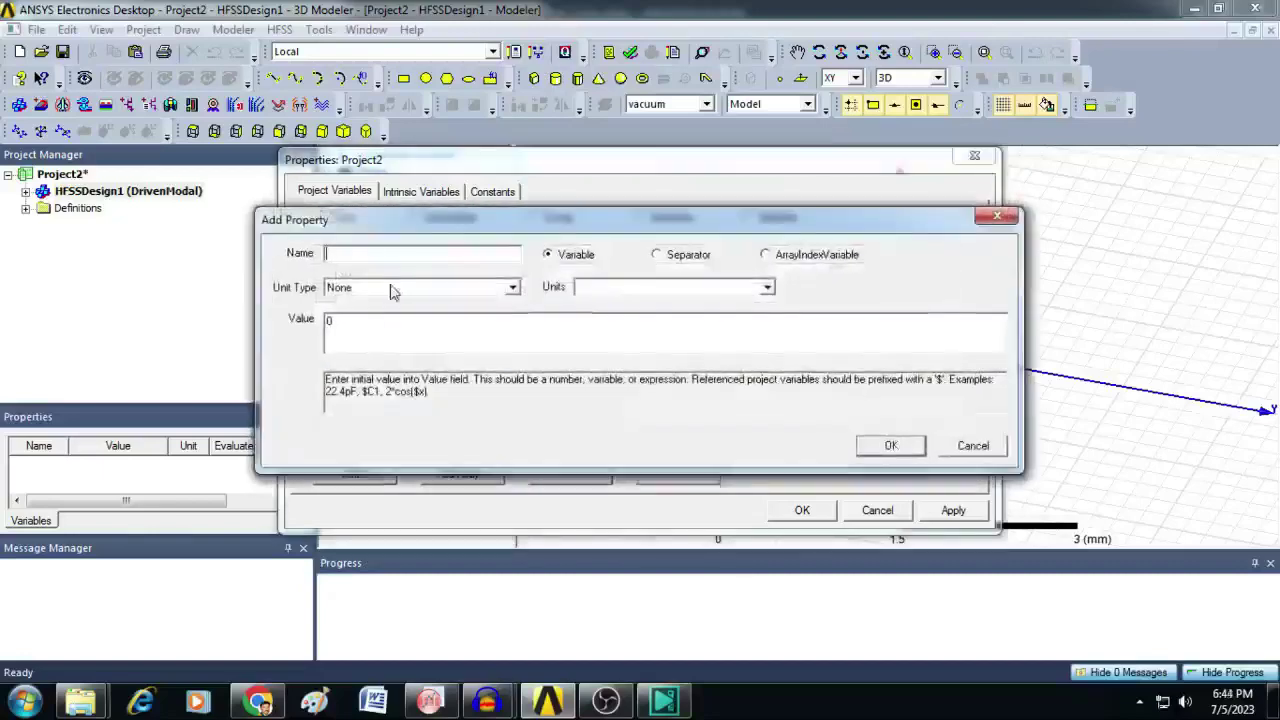
pyautogui.write('$Lf')
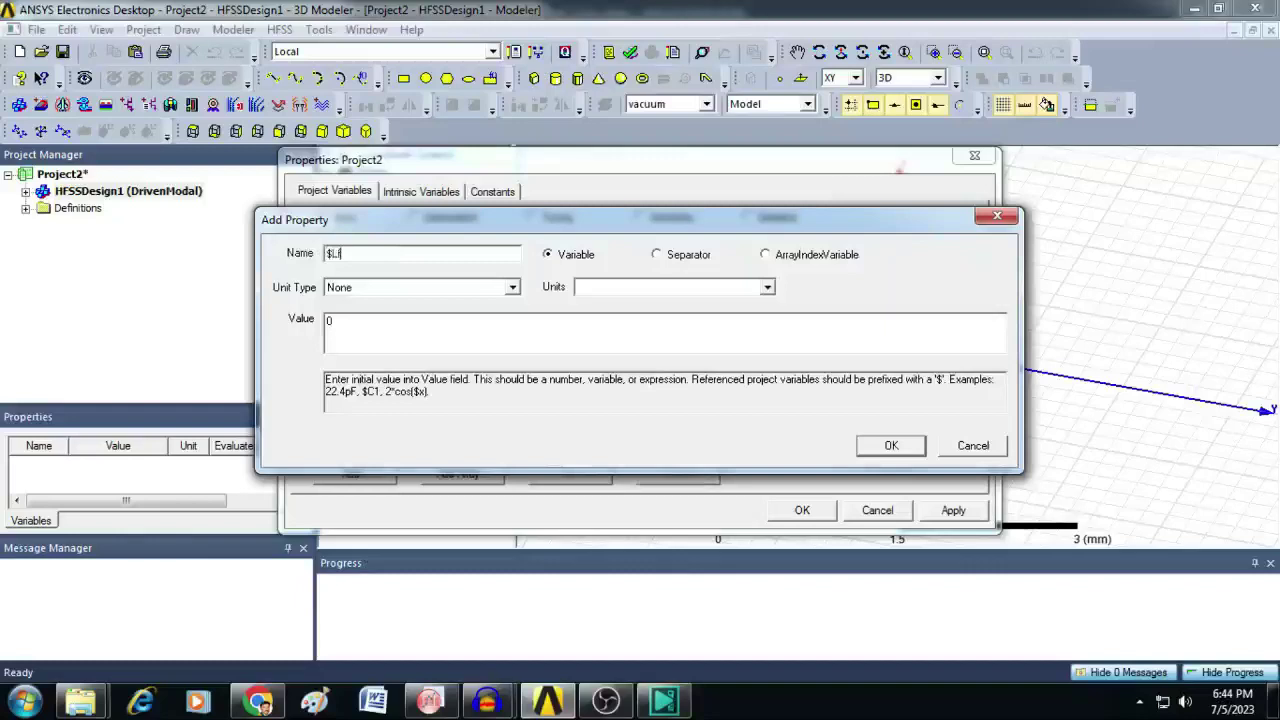
pyautogui.press('Tab')
pyautogui.press('Tab')
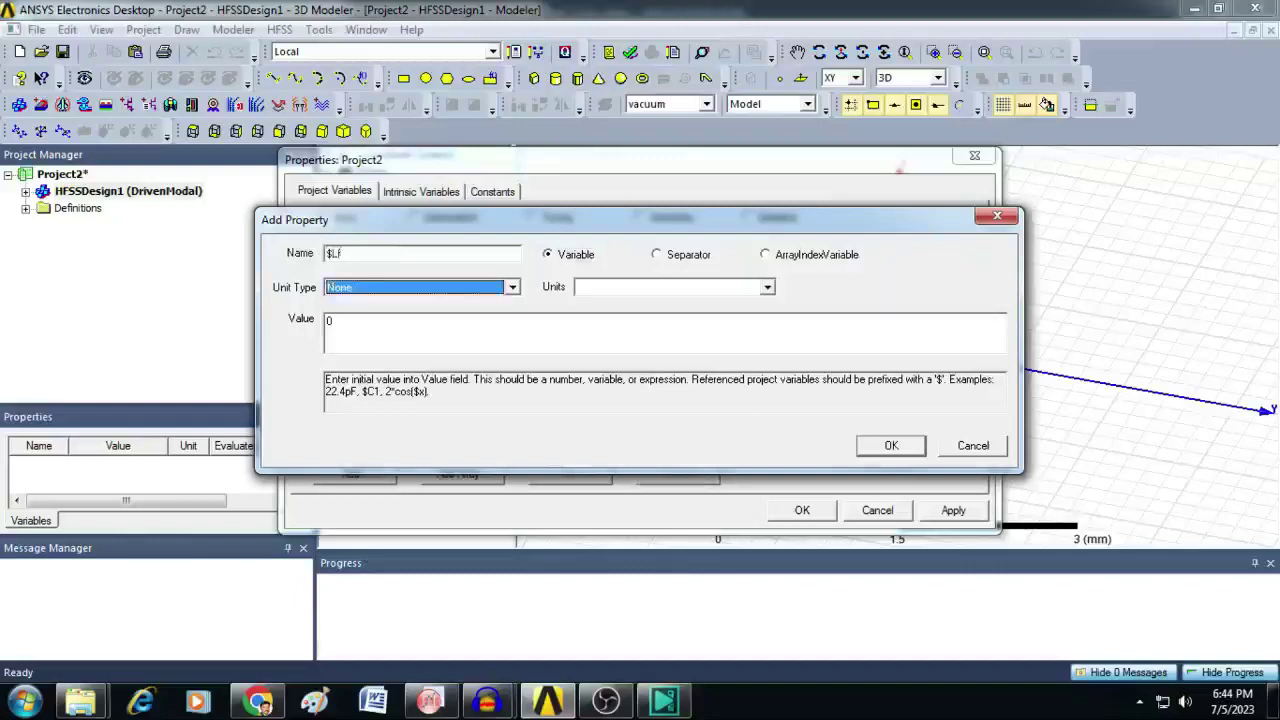
pyautogui.press('l')
pyautogui.press('Tab')
pyautogui.press('Tab')
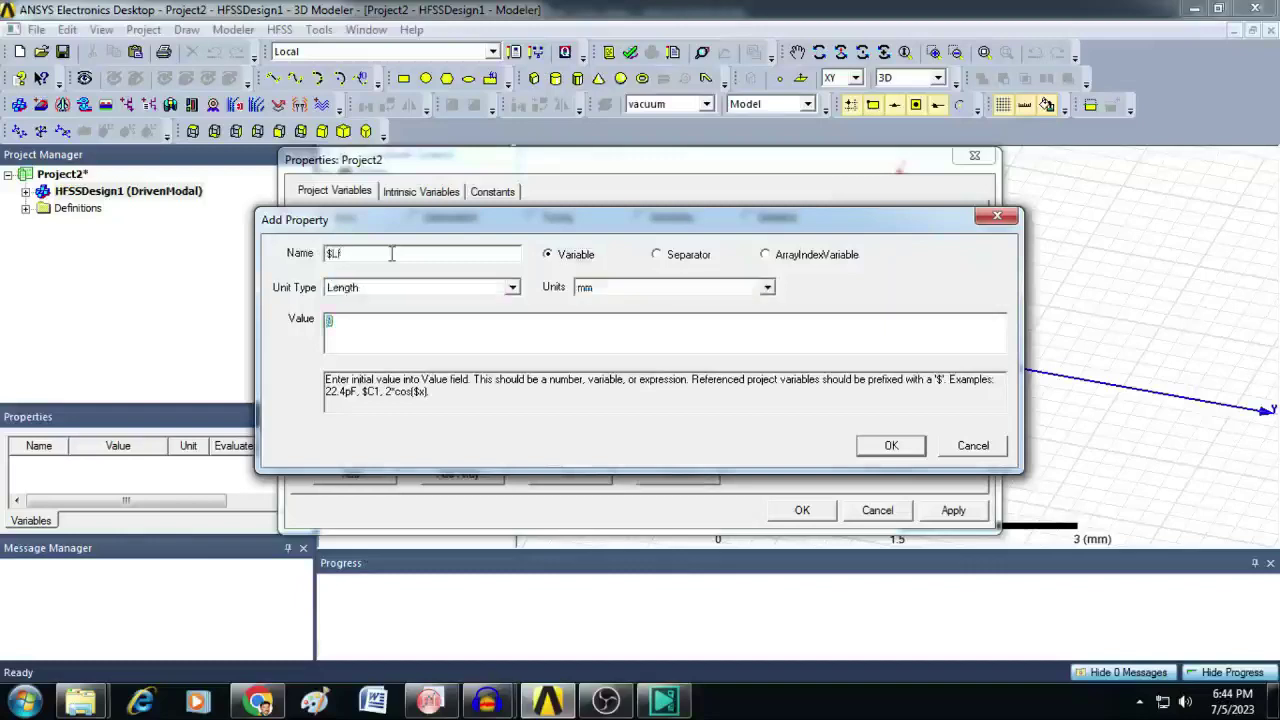
pyautogui.write('14')
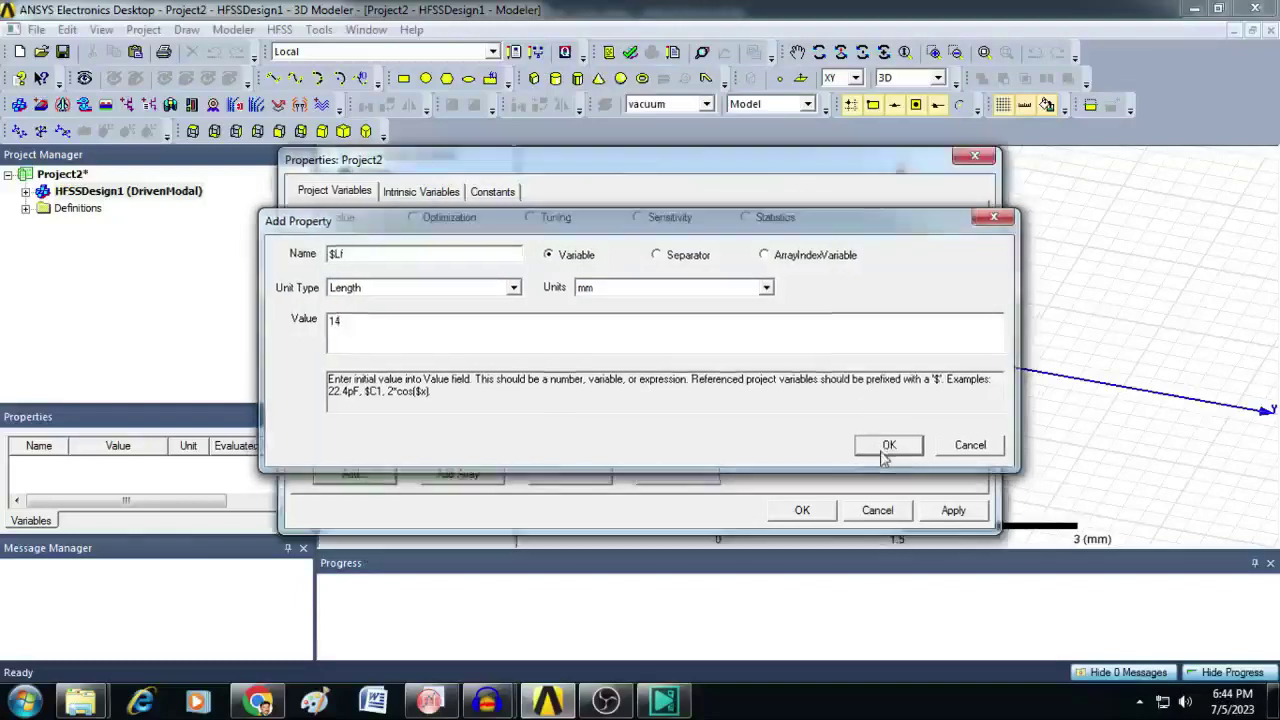
pyautogui.click(886, 450)
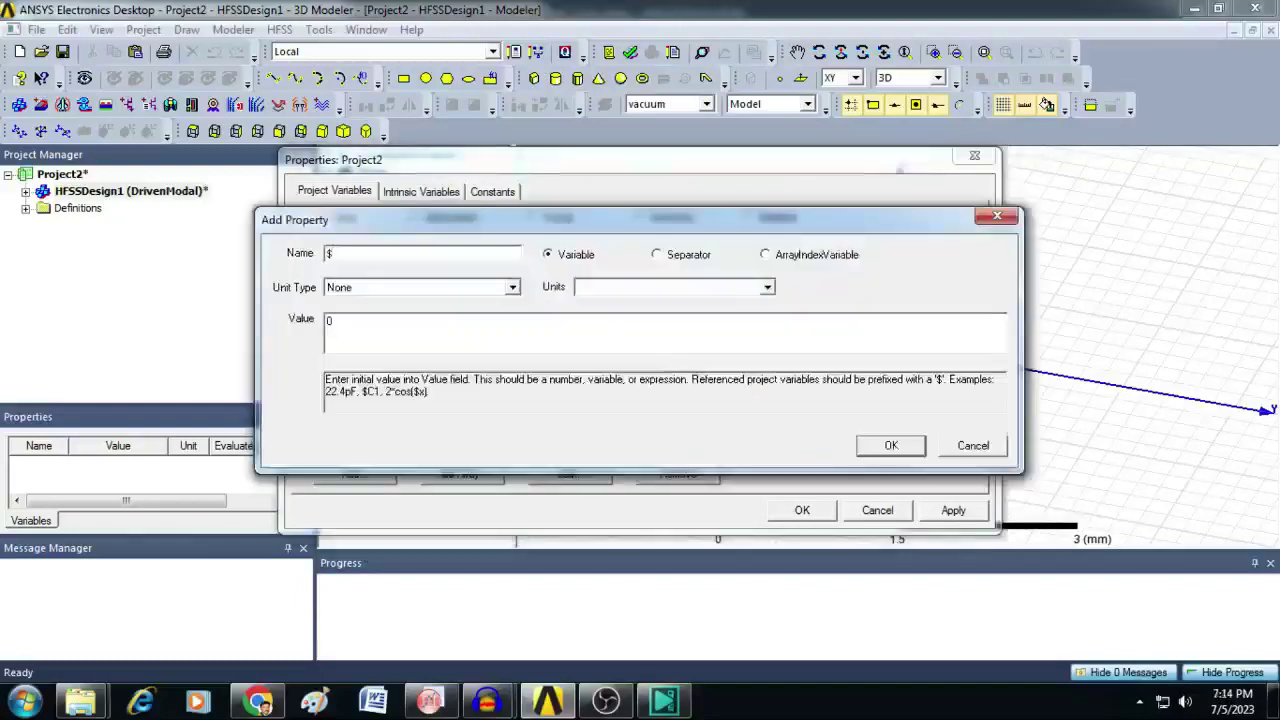
# Step: Add a project variable $Wf with unit type Length and a value of 3.012 mm
pyautogui.write('Wf')
pyautogui.press('Tab')
pyautogui.press('Tab')
pyautogui.press('l')
pyautogui.press('Tab')
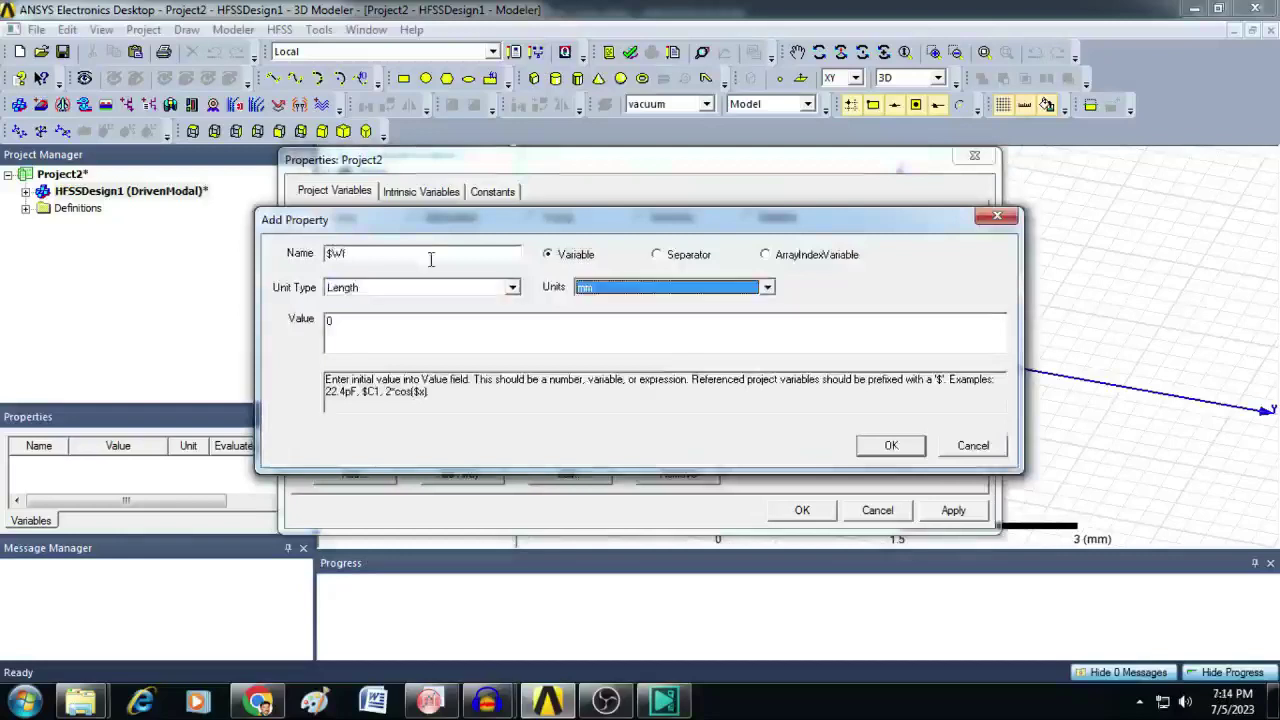
pyautogui.press('Tab')
pyautogui.write('3.013')
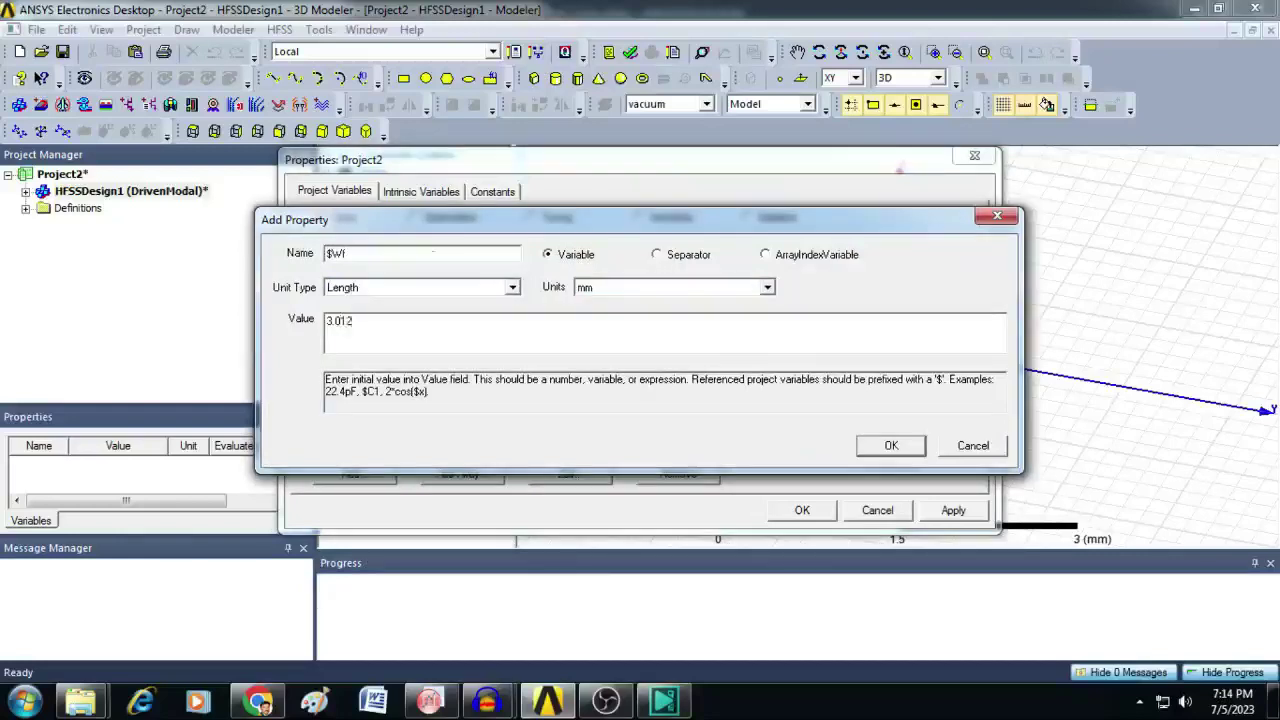
pyautogui.click(891, 446)
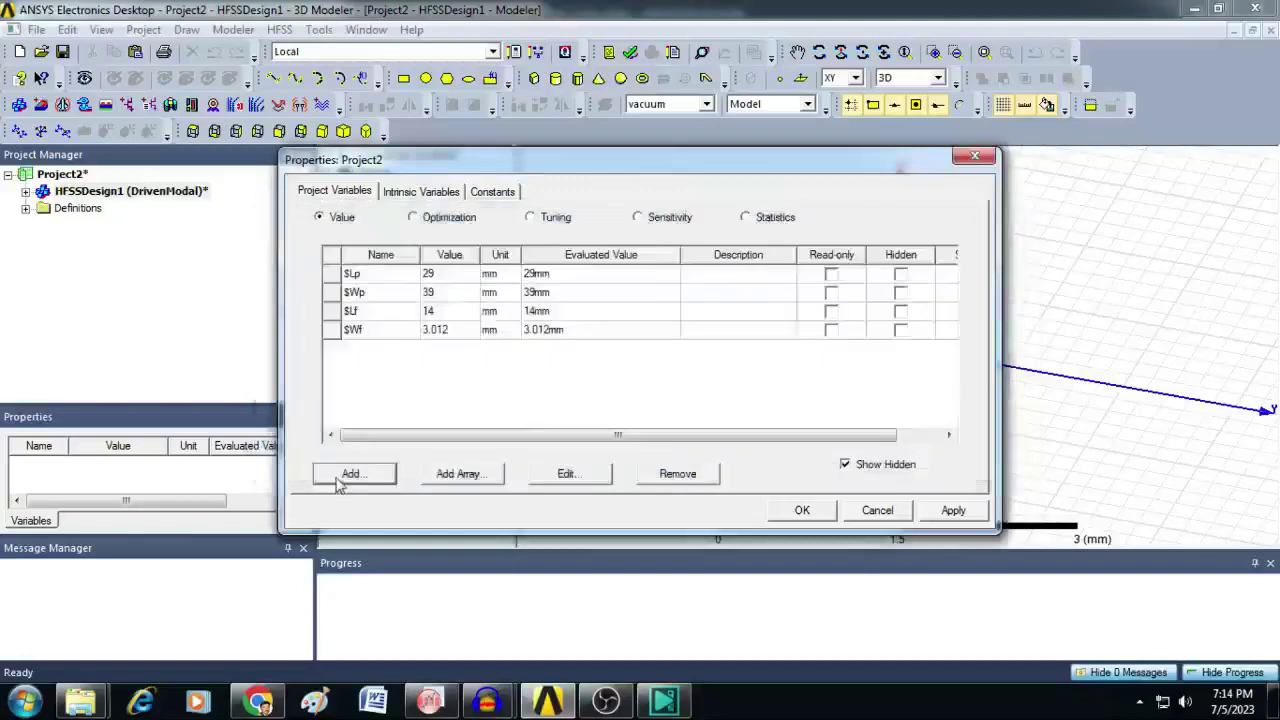
# Step: Add a project variable $Lins with unit type Length and a value of 10 mm
pyautogui.click(350, 474)
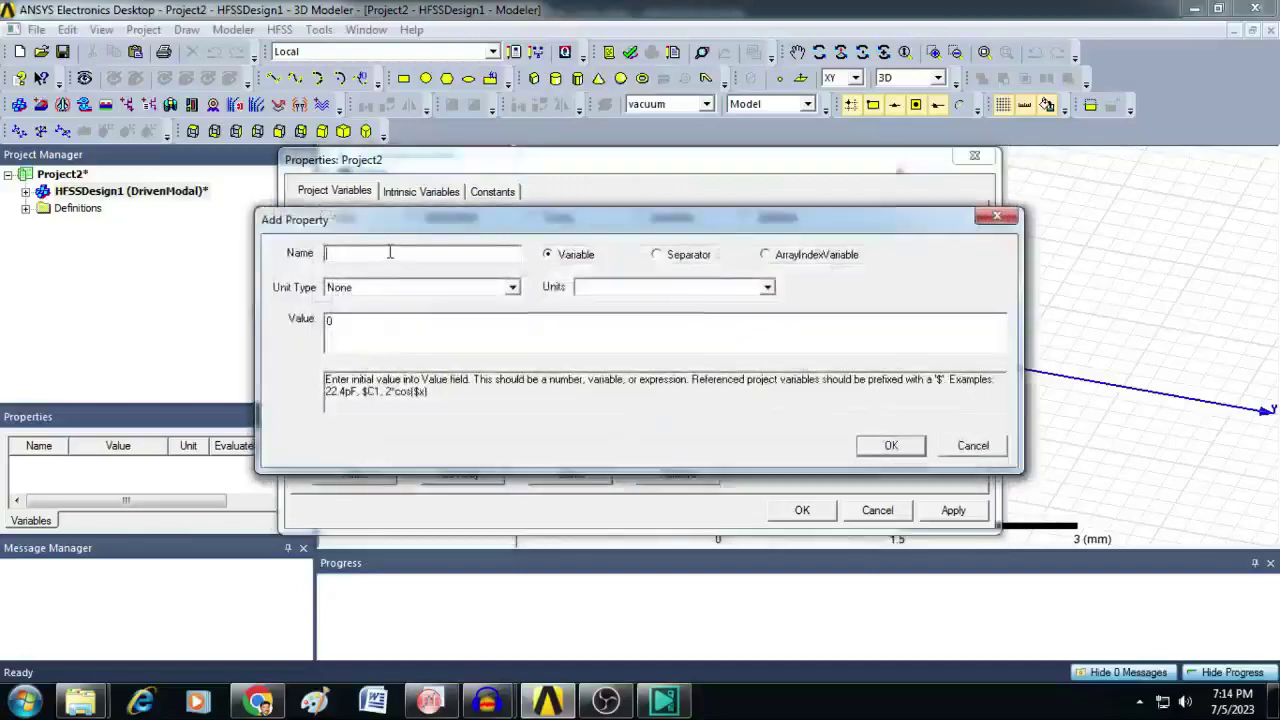
pyautogui.click(390, 253)
pyautogui.write('$Lins')
pyautogui.press('Tab')
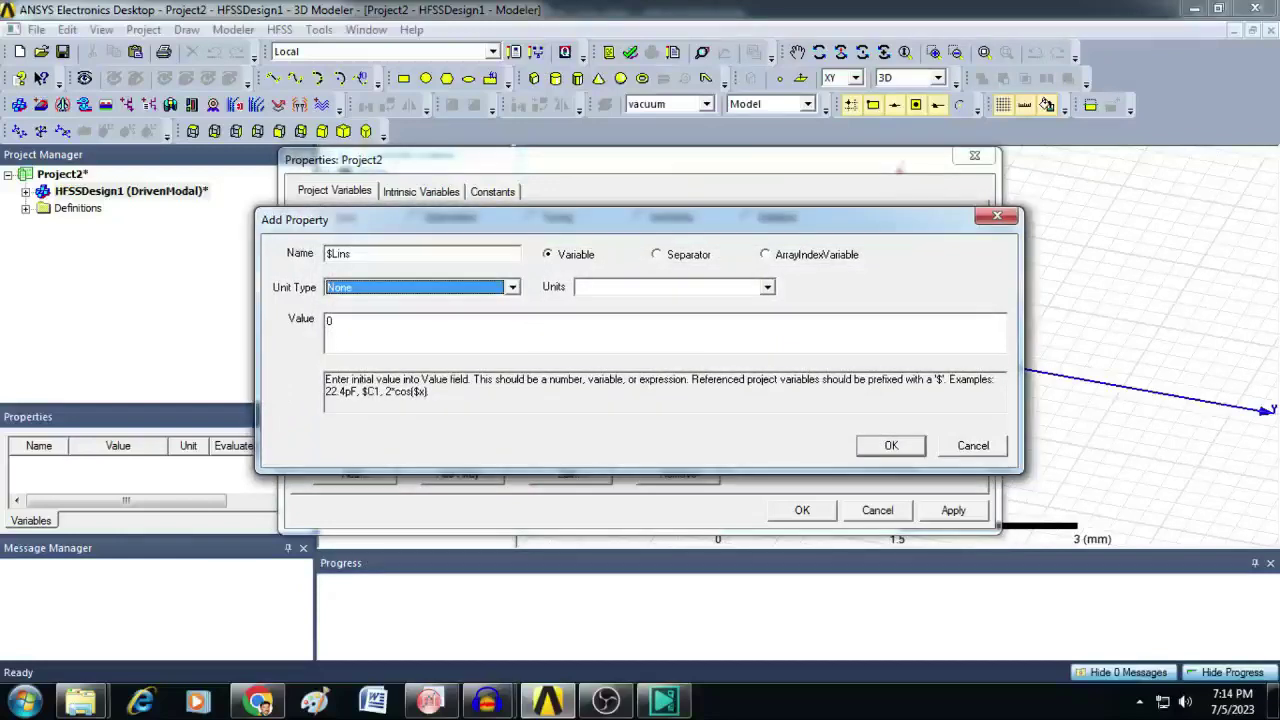
pyautogui.press('l')
pyautogui.press('Tab')
pyautogui.press('Tab')
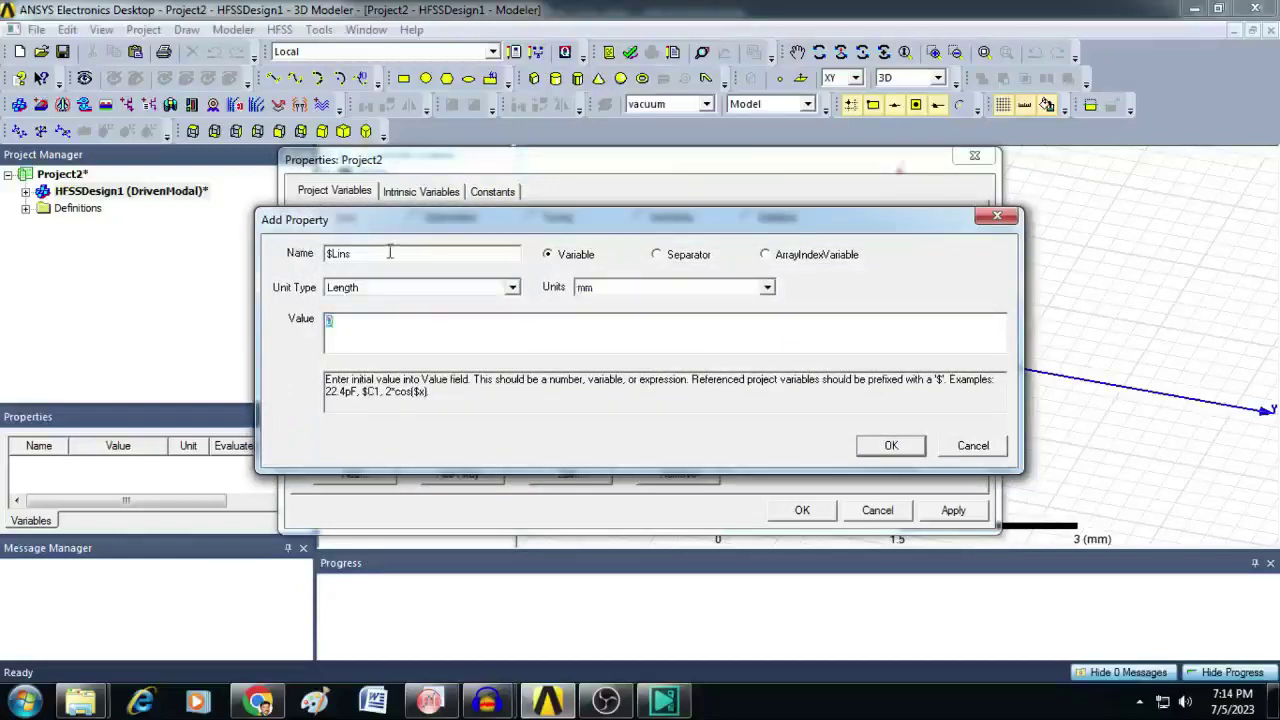
pyautogui.write('10')
pyautogui.click(885, 445)
# Step: Add a project variable $Wins with unit type Length and a value of 5 mm
pyautogui.click(390, 476)
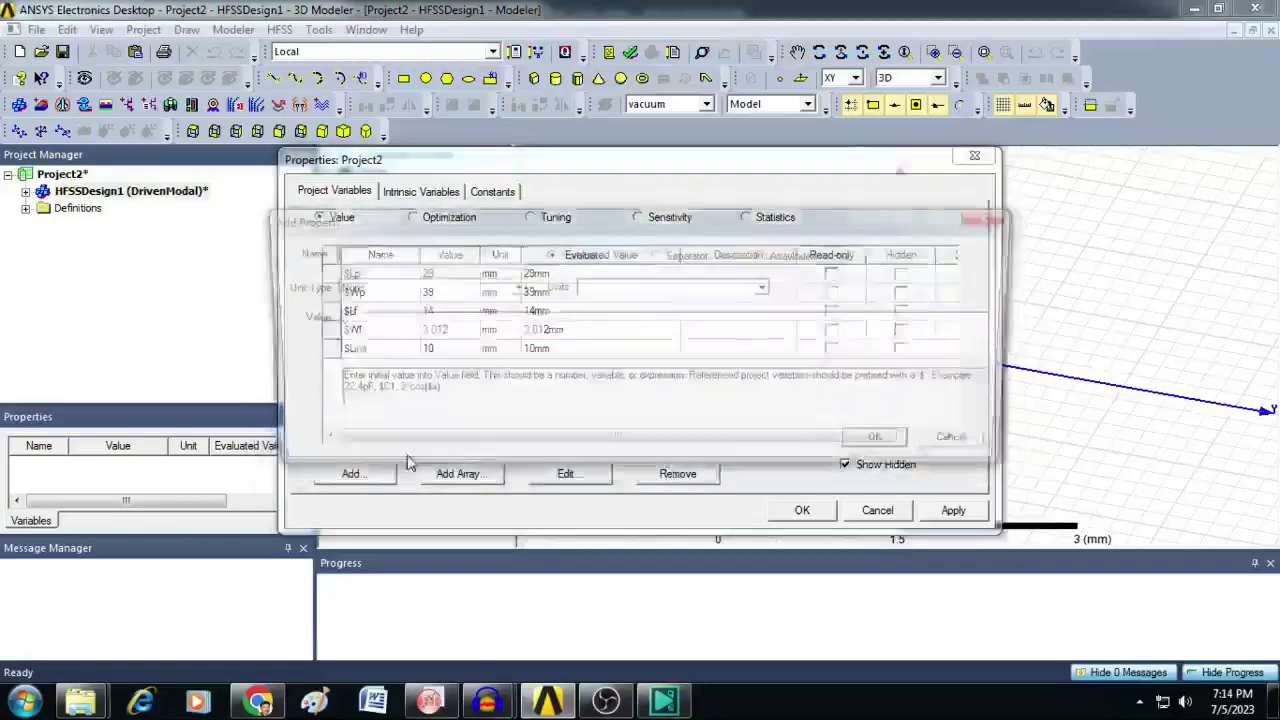
pyautogui.write('$')
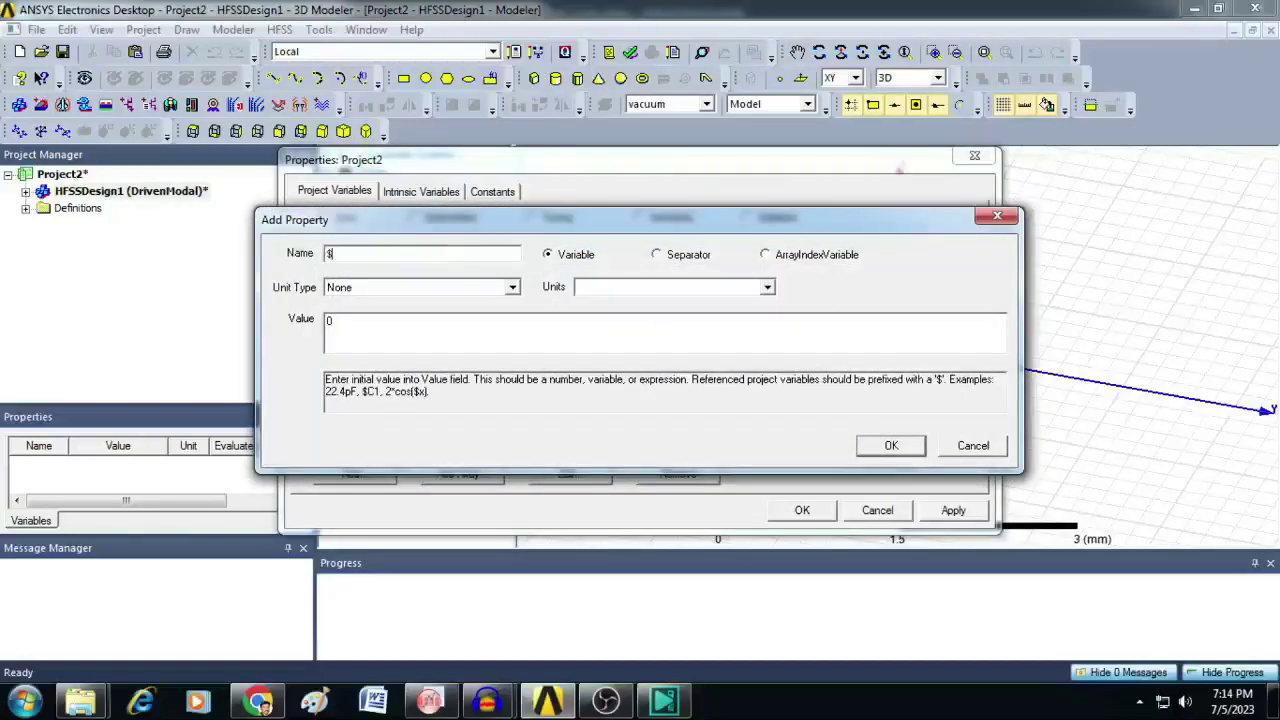
pyautogui.write('Wins')
pyautogui.press('Tab')
pyautogui.press('Tab')
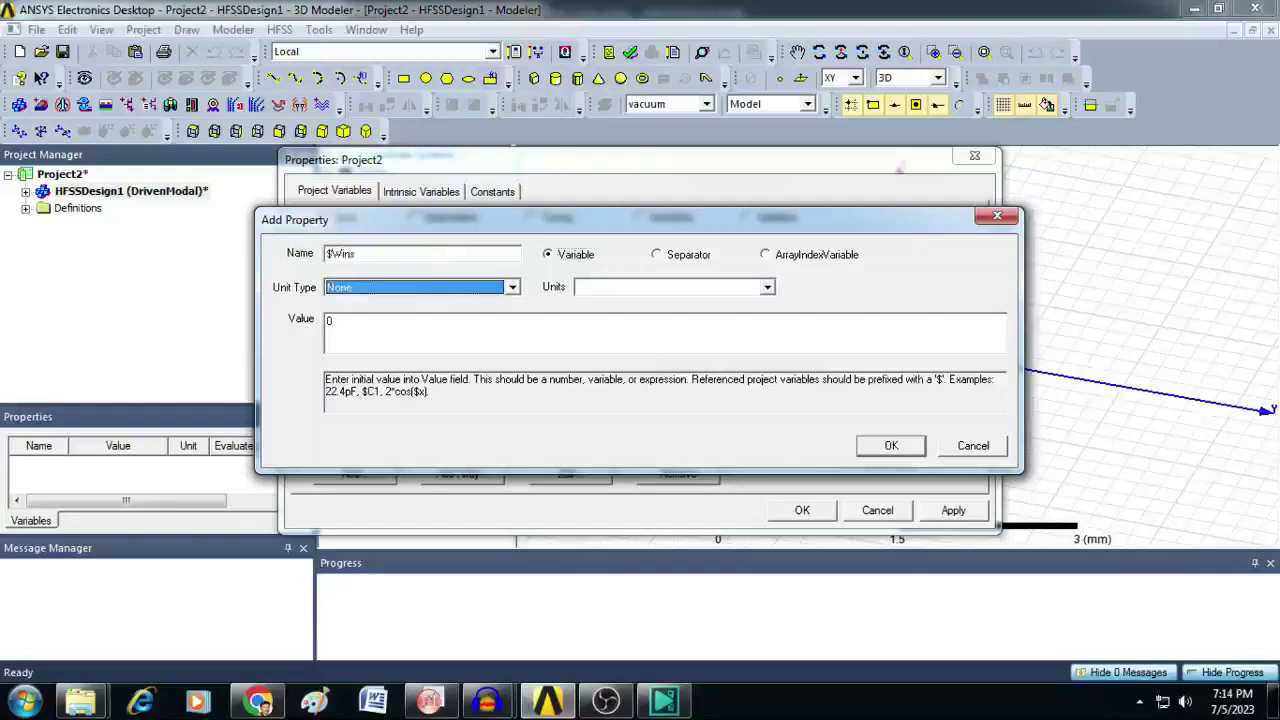
pyautogui.press('l')
pyautogui.press('Tab')
pyautogui.press('Tab')
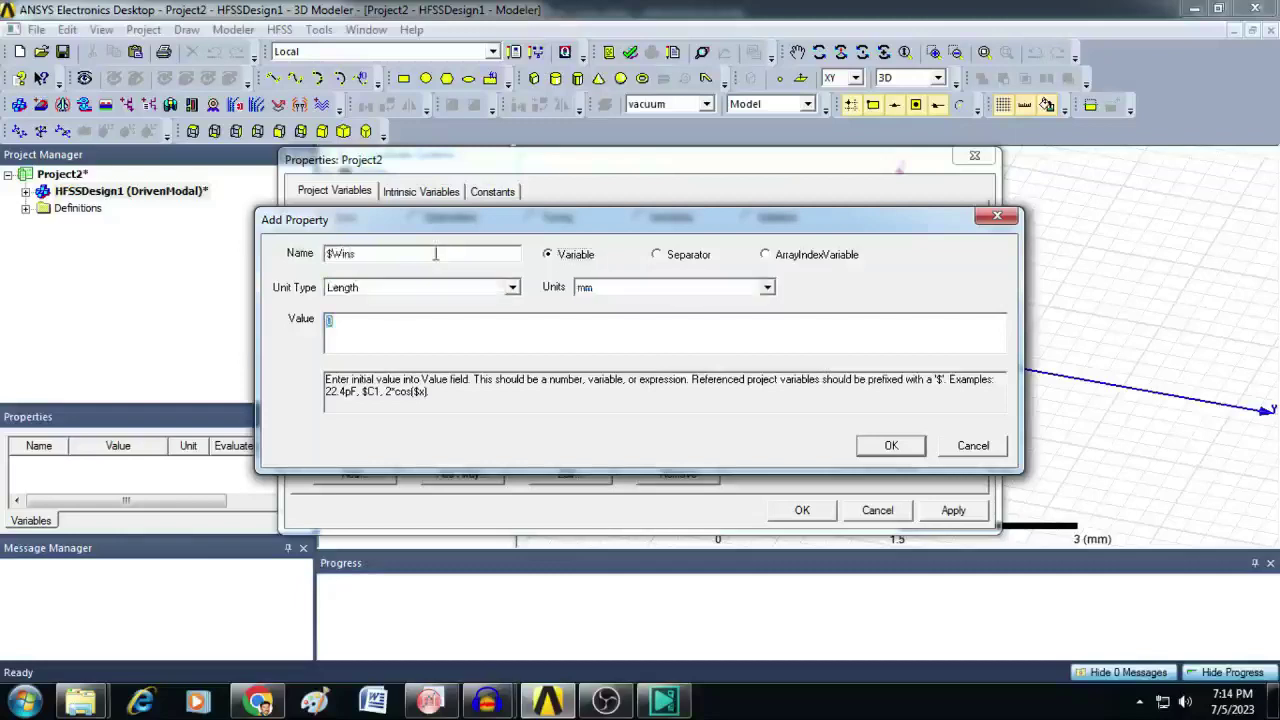
pyautogui.write('5')
pyautogui.click(888, 445)
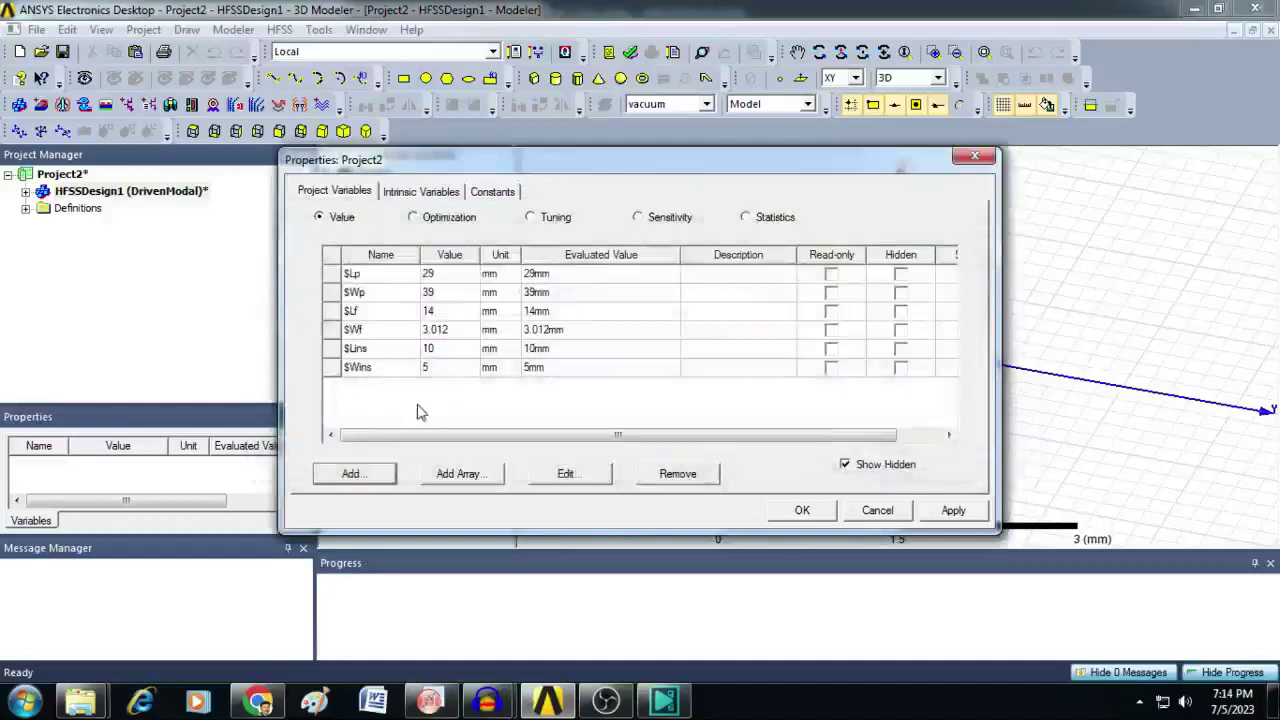
# Step: Add a Length project variable $Lg in mm defined by the expression $Lf-$Lins+$Lp+3*$h
pyautogui.click(357, 476)
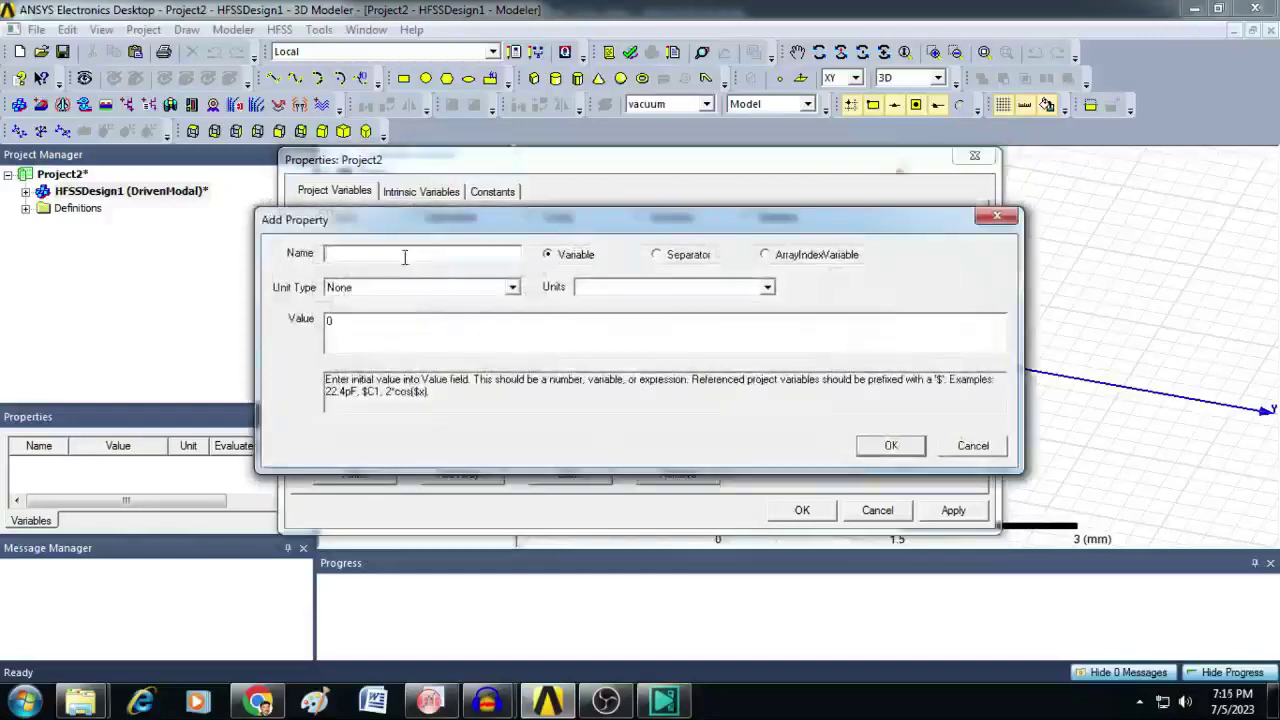
pyautogui.write('$Lg')
pyautogui.press('Tab')
pyautogui.press('Tab')
pyautogui.press('l')
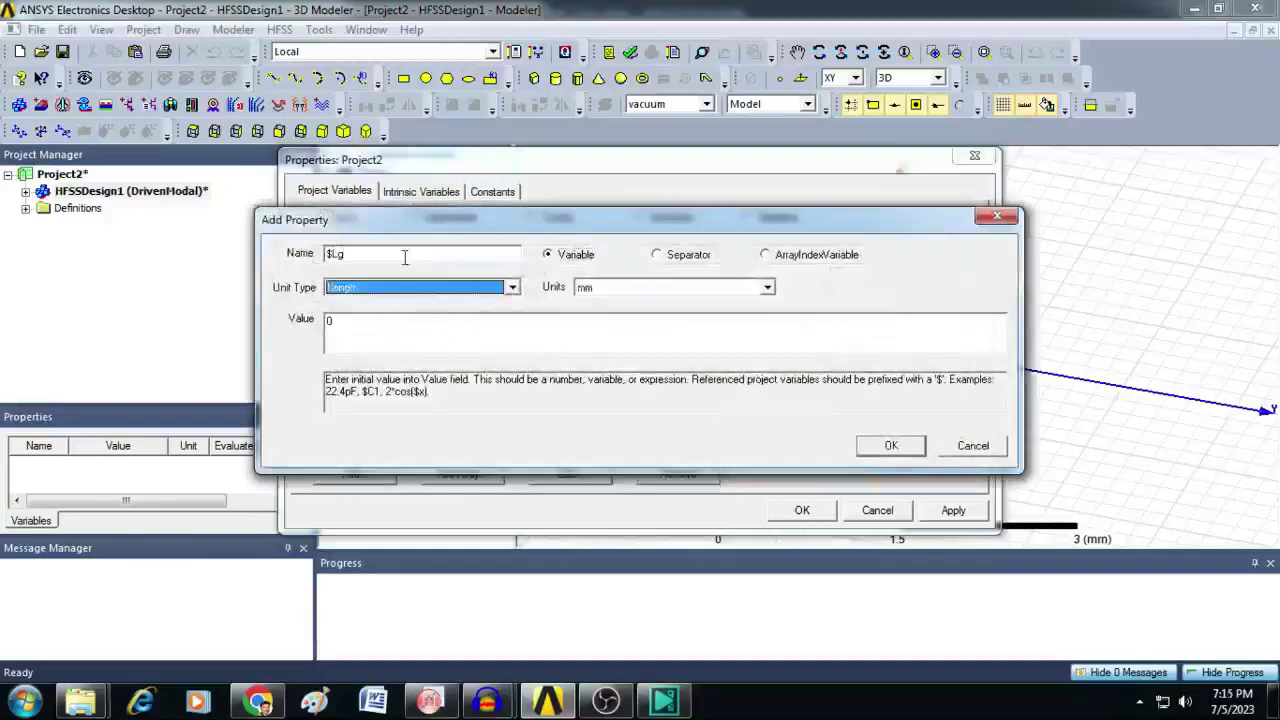
pyautogui.press('Tab')
pyautogui.press('Tab')
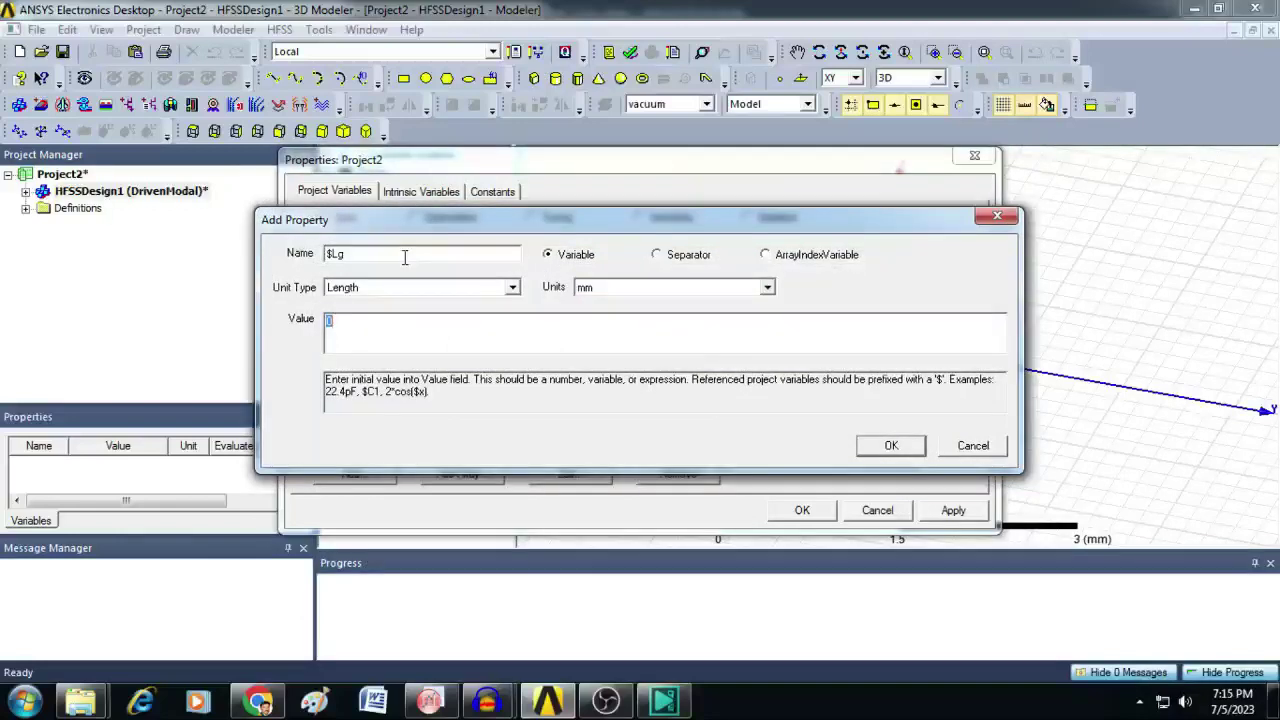
pyautogui.write('$Lf-$Lim')
pyautogui.write('+$Lp+3*$h')
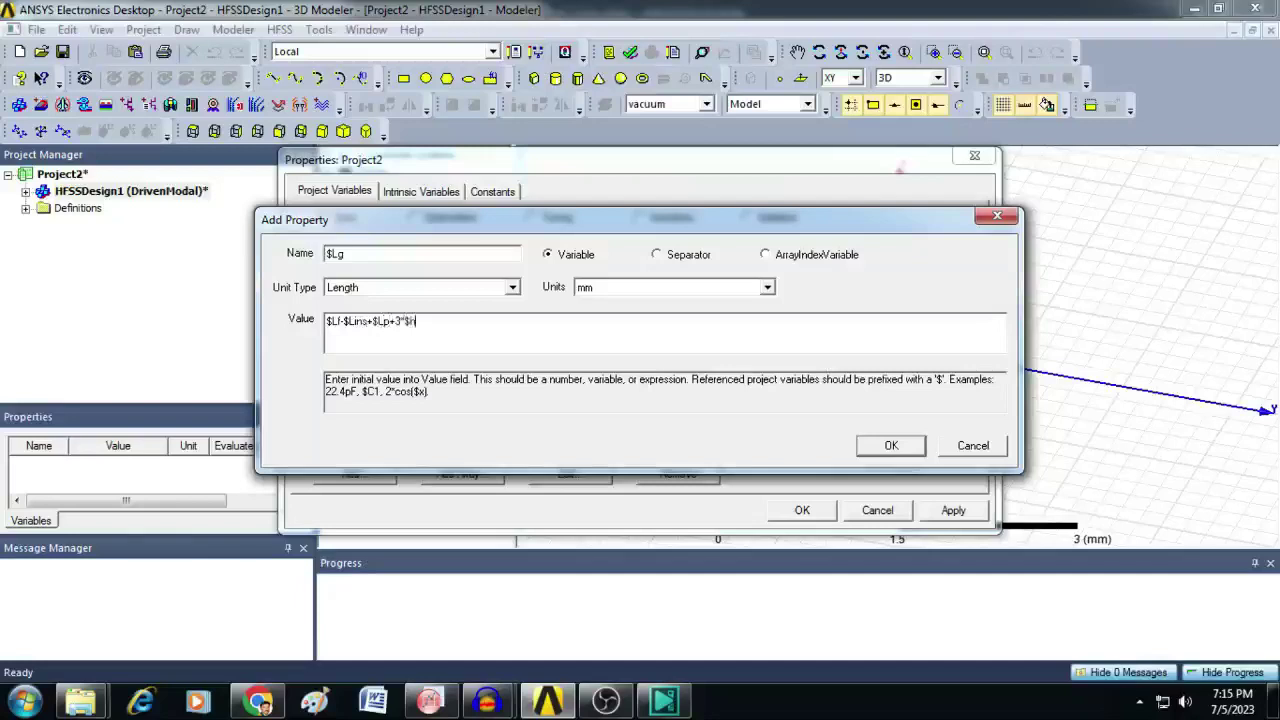
pyautogui.click(886, 446)
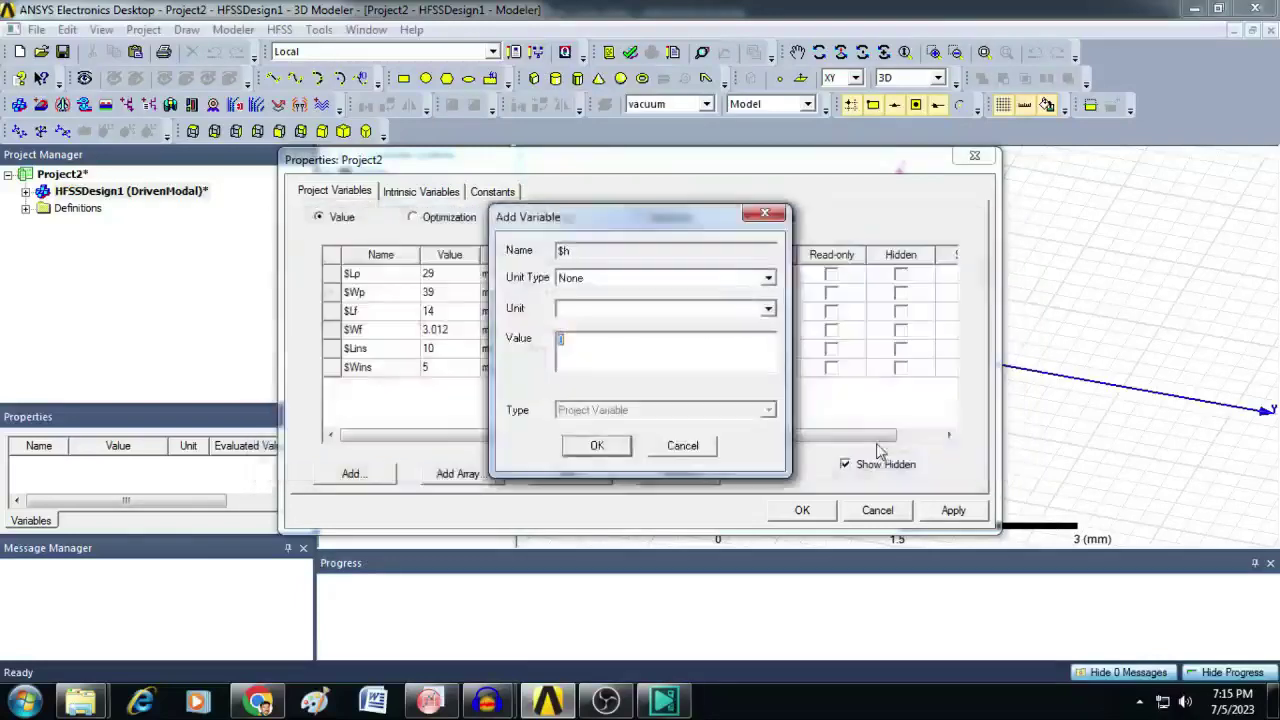
# Step: Define the referenced variable $h with unit type Length and a value of 1.6 mm
pyautogui.click(601, 289)
pyautogui.press('l')
pyautogui.press('Return')
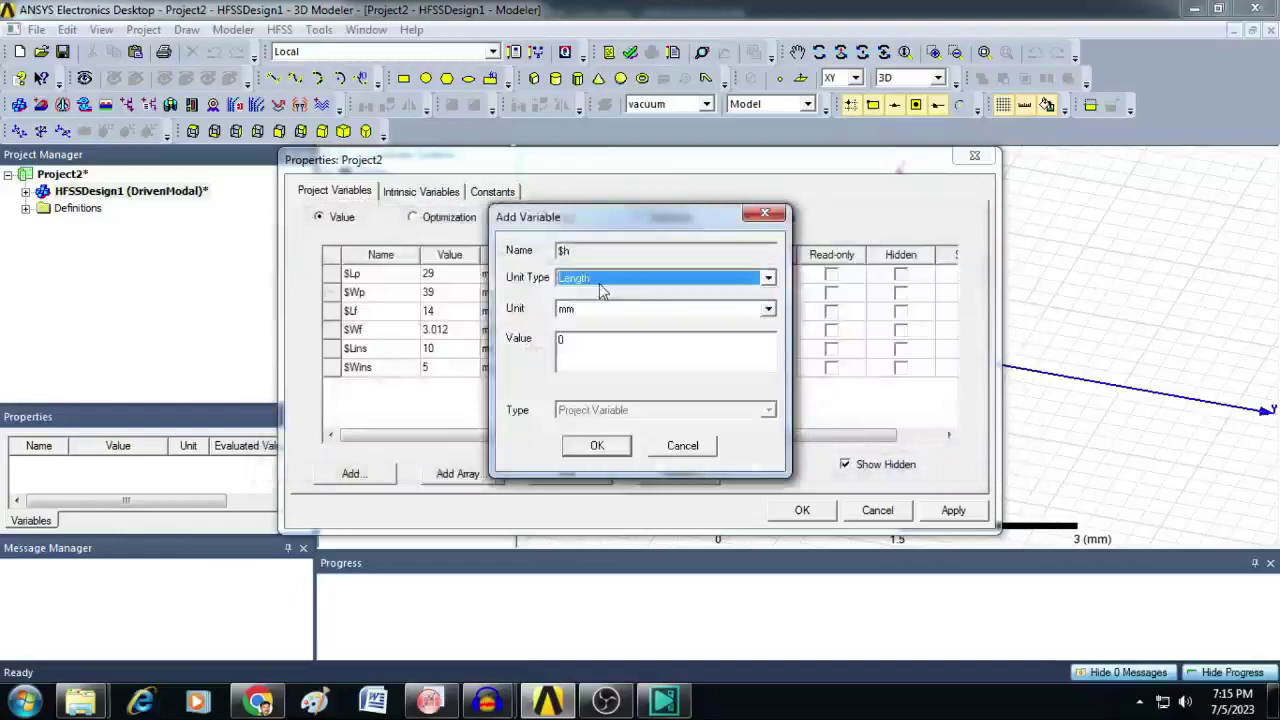
pyautogui.click(592, 345)
pyautogui.write('1.6')
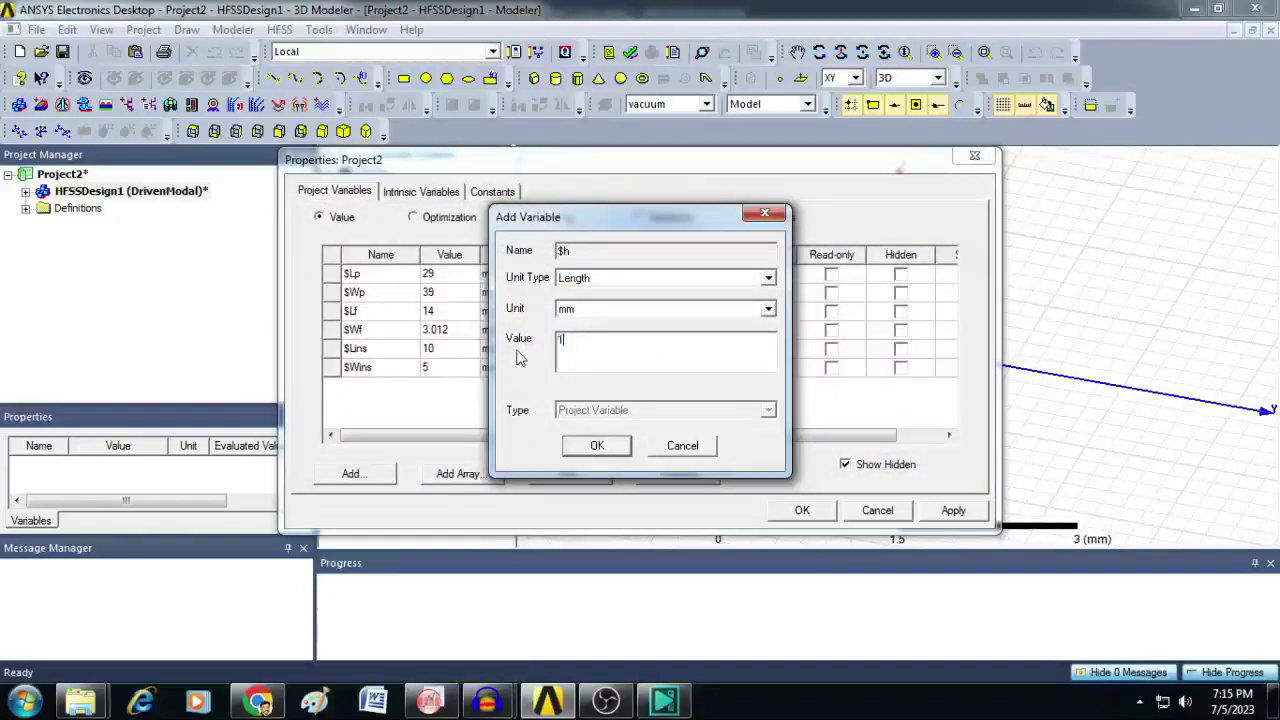
pyautogui.click(594, 447)
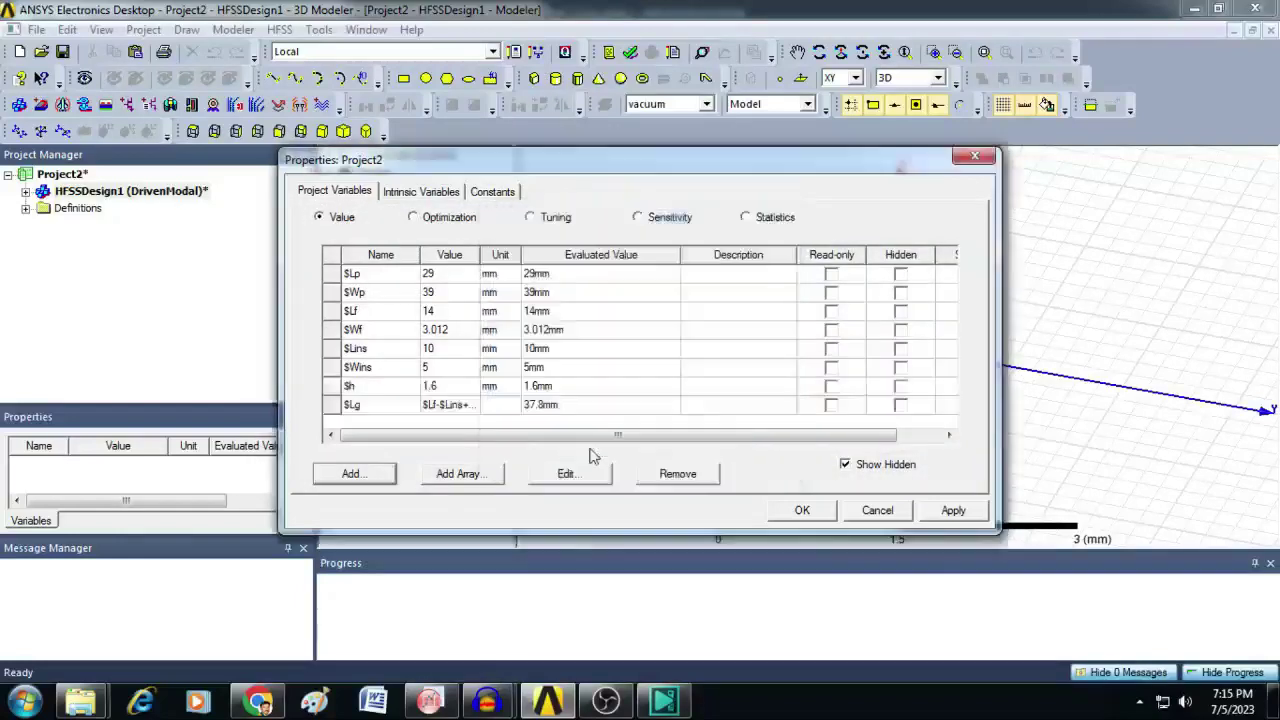
# Step: Add a Length project variable $Wg in mm defined by the expression $Wp+6*$h and accept the project variables
pyautogui.click(352, 476)
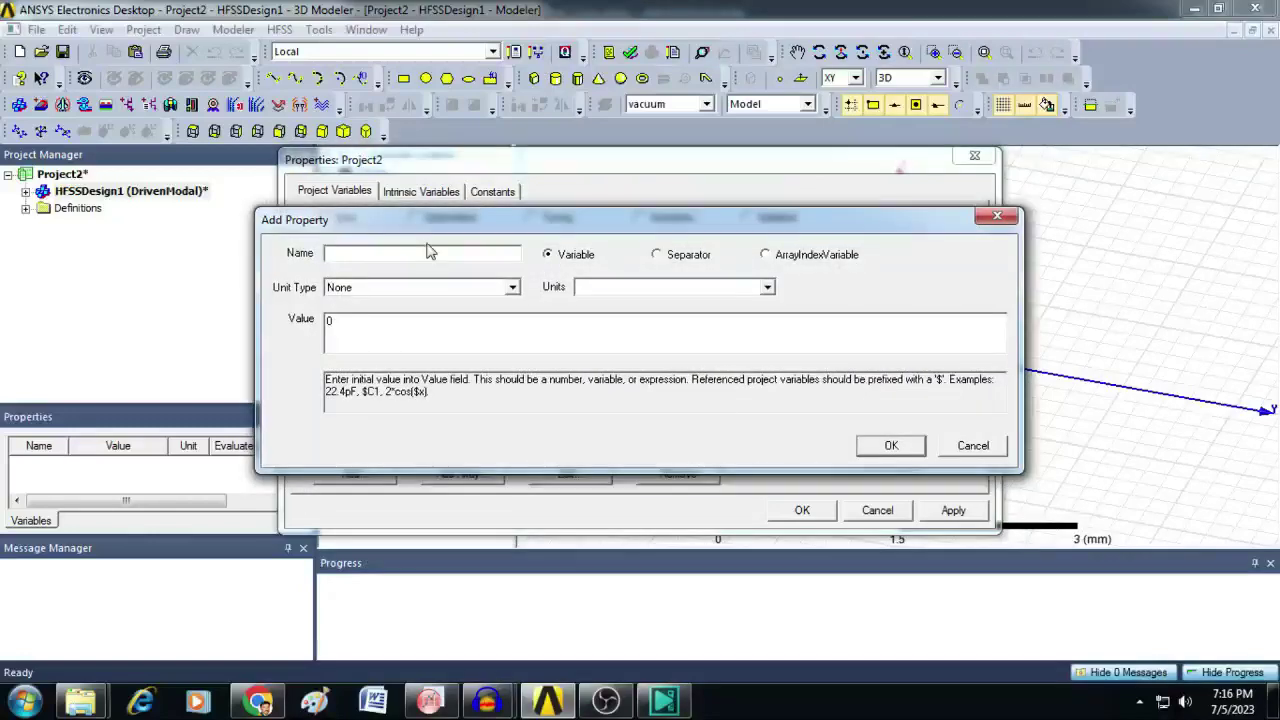
pyautogui.write('$Wg')
pyautogui.press('Tab')
pyautogui.press('Tab')
pyautogui.press('l')
pyautogui.press('Tab')
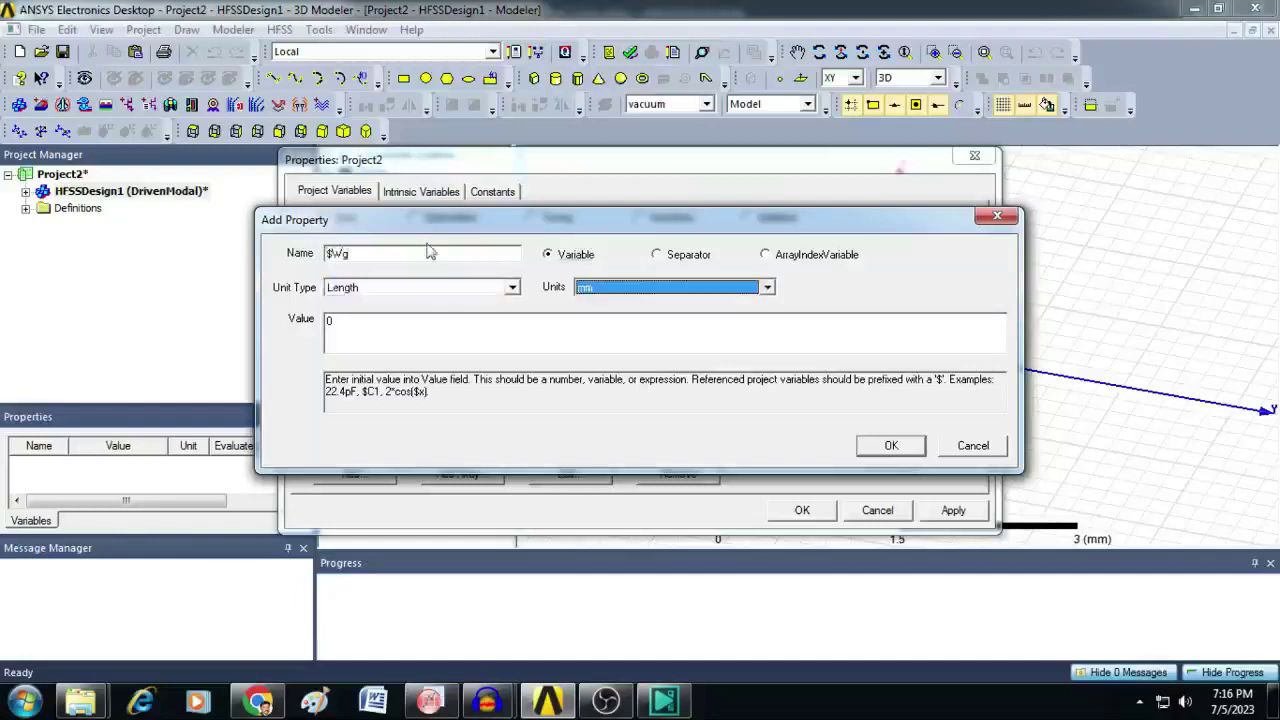
pyautogui.press('Tab')
pyautogui.write('$')
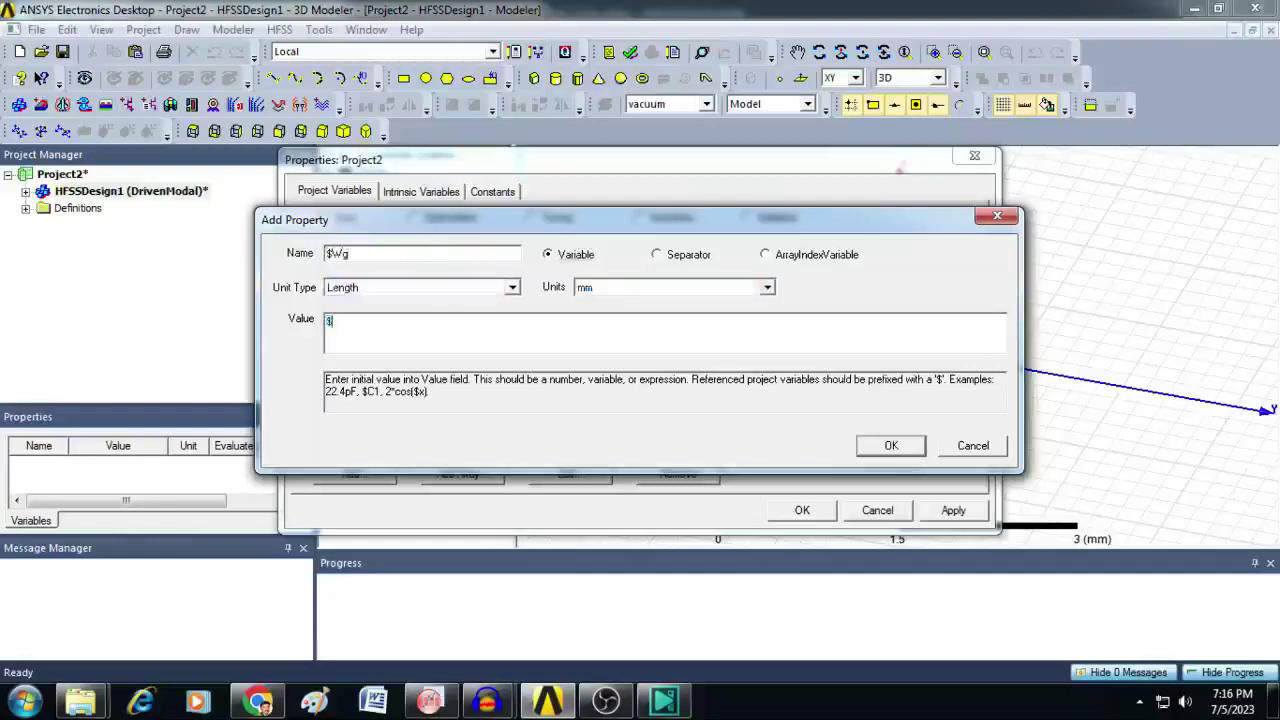
pyautogui.write('Wp+6')
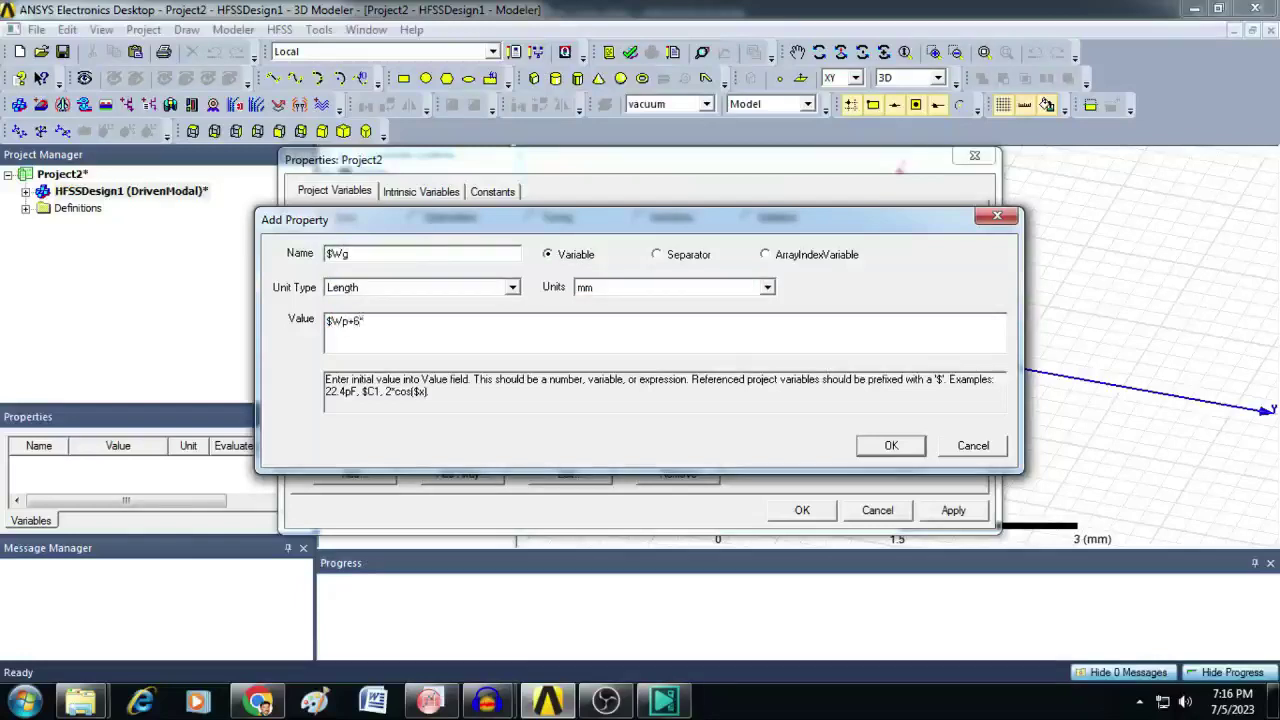
pyautogui.write('*$h')
pyautogui.click(889, 445)
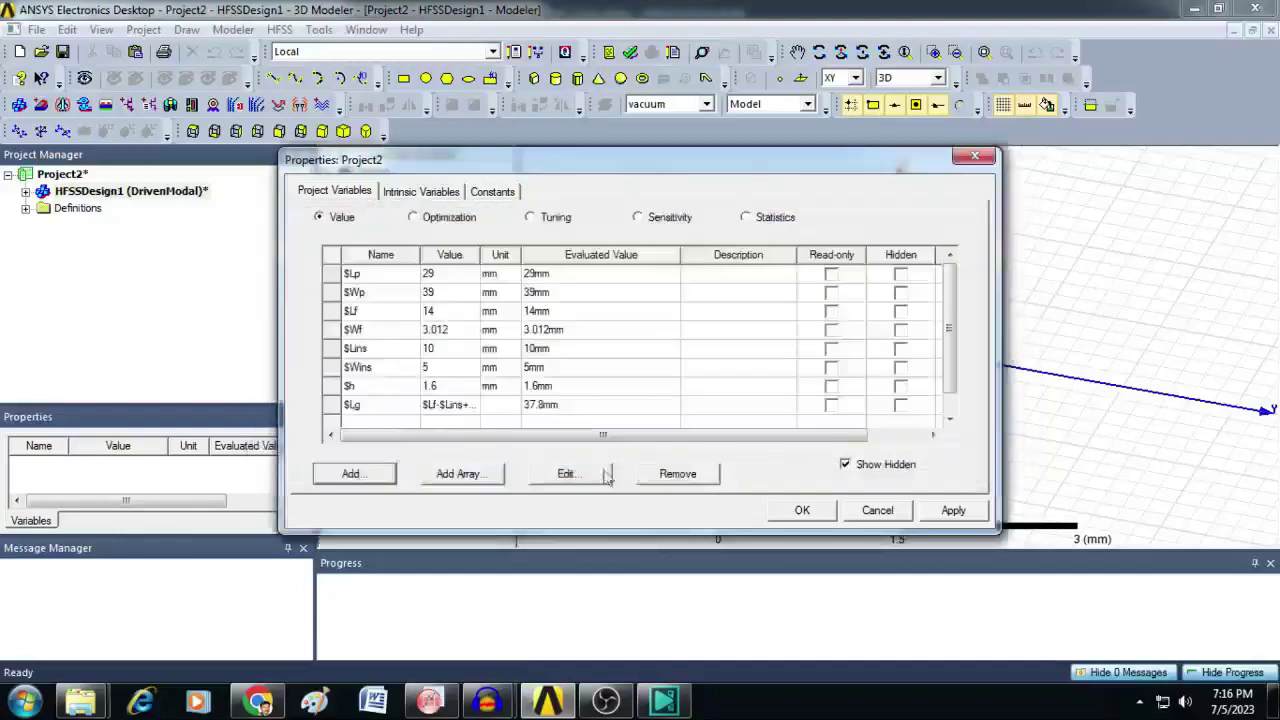
pyautogui.click(804, 511)
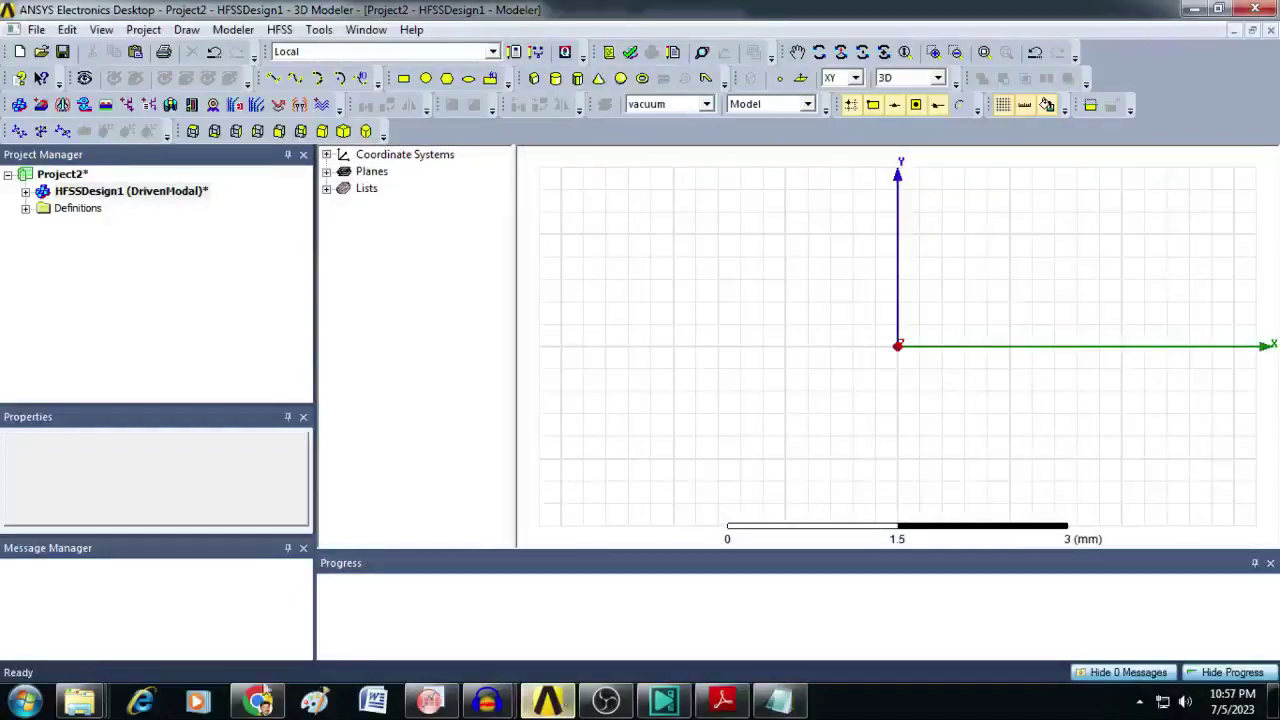
# Step: Draw a flat box around the origin in the XY plane, about 2.2 mm by 0.8 mm, starting at about (-1.2, 0.6, 0) mm
pyautogui.click(535, 82)
pyautogui.click(762, 279)
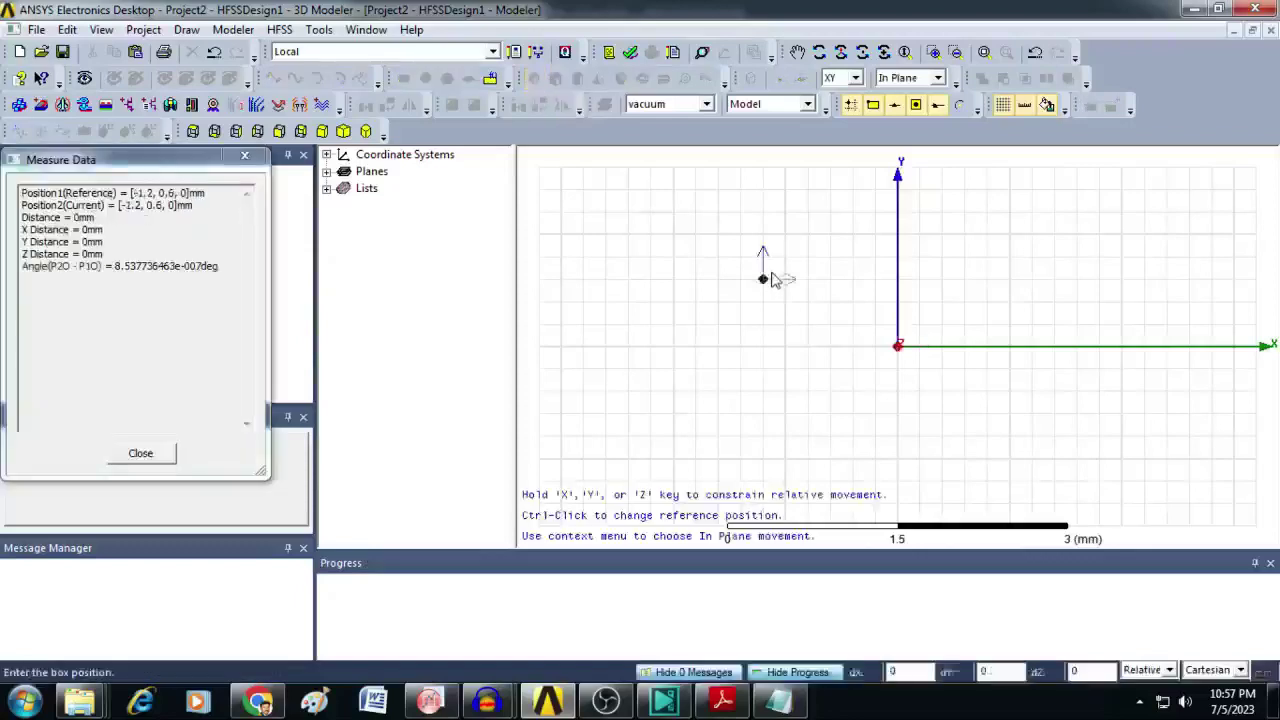
pyautogui.click(1008, 368)
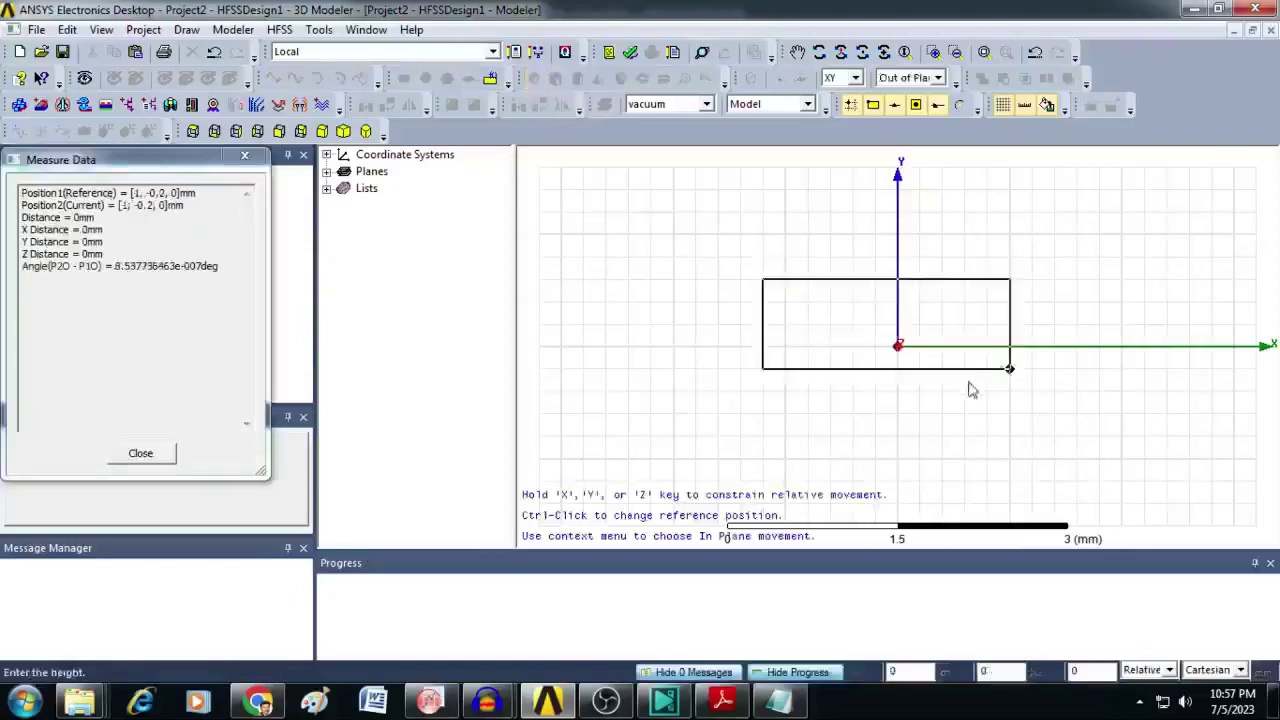
pyautogui.click(1031, 242)
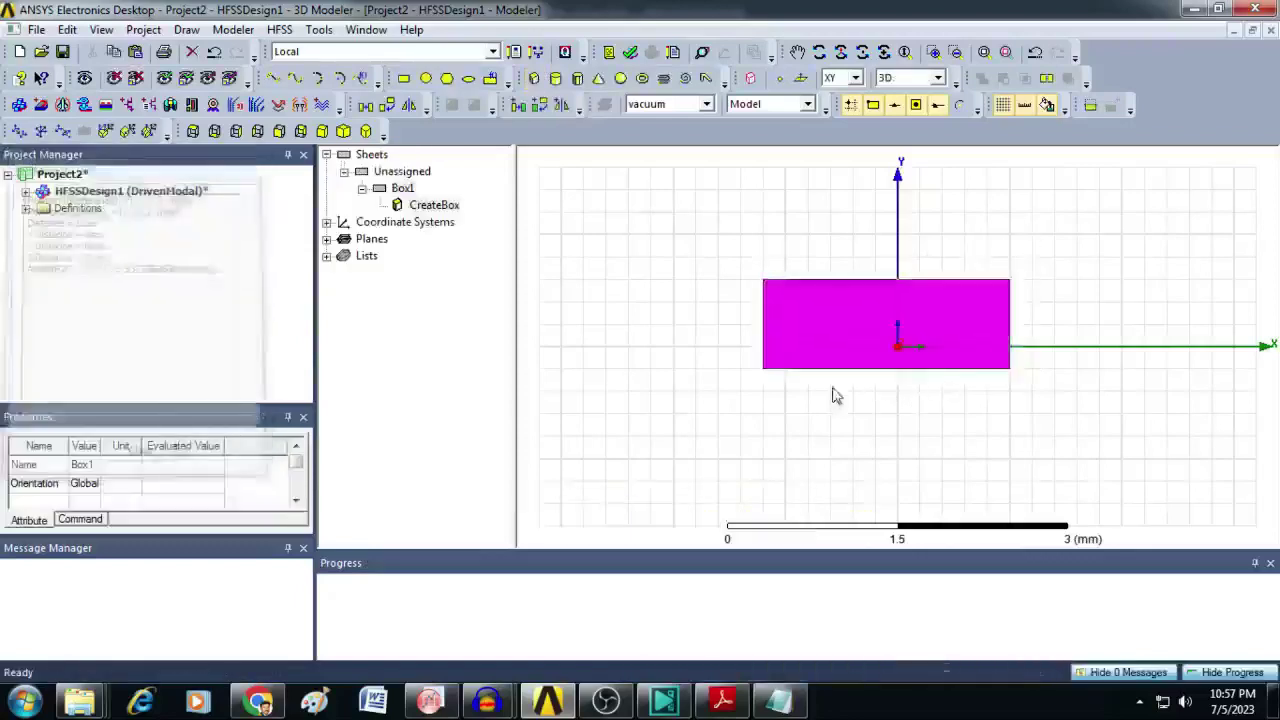
# Step: Rename the box as Substrate and set its color to dark green
pyautogui.doubleClick(402, 189)
pyautogui.click(453, 247)
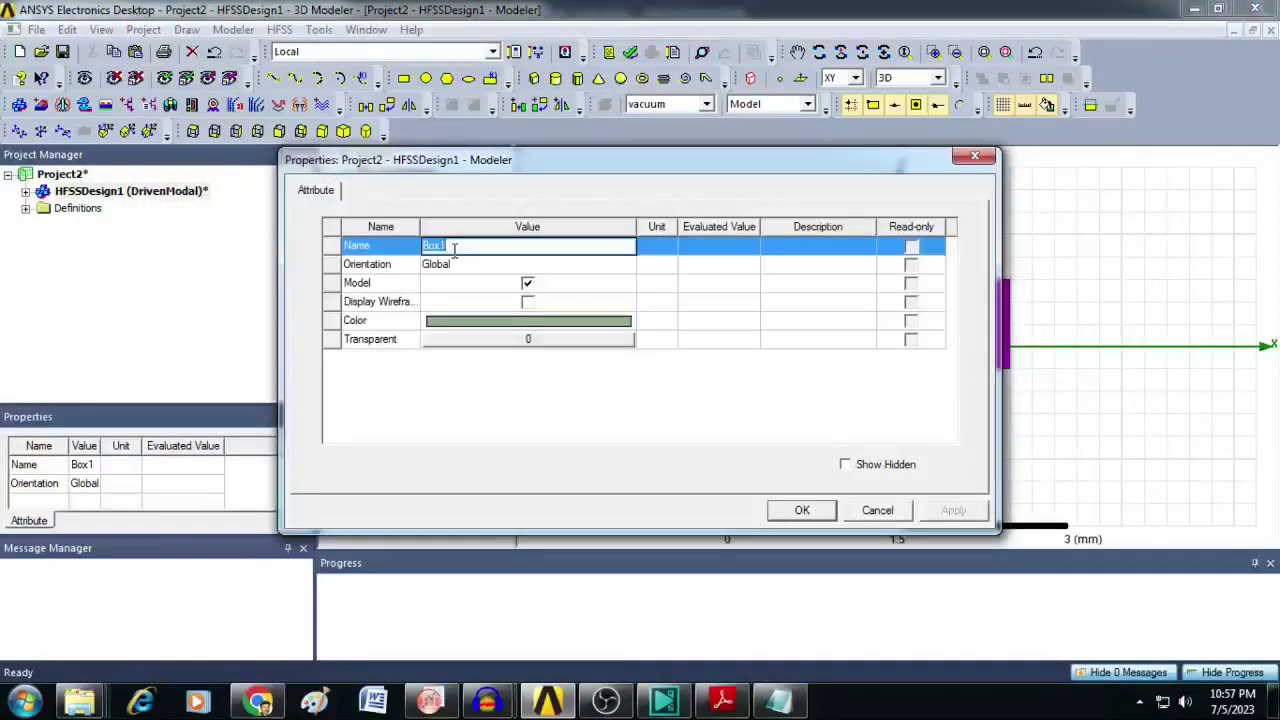
pyautogui.write('Substrate')
pyautogui.click(478, 322)
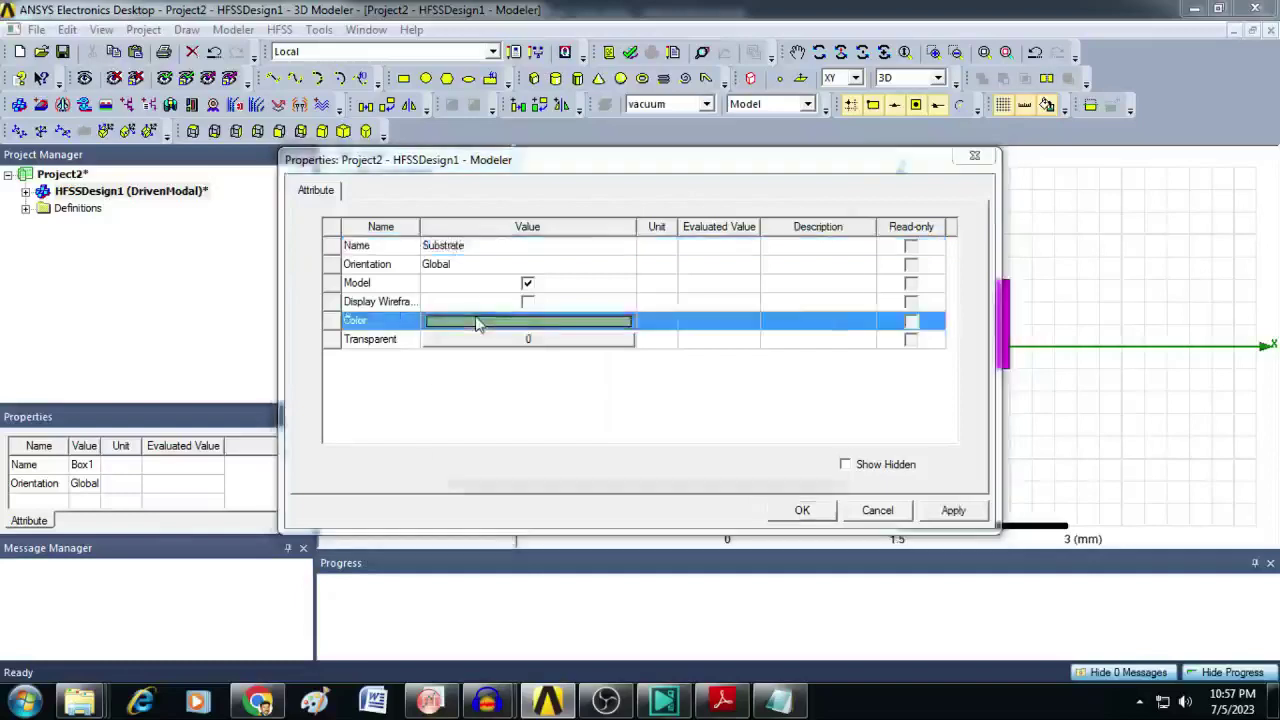
pyautogui.click(497, 325)
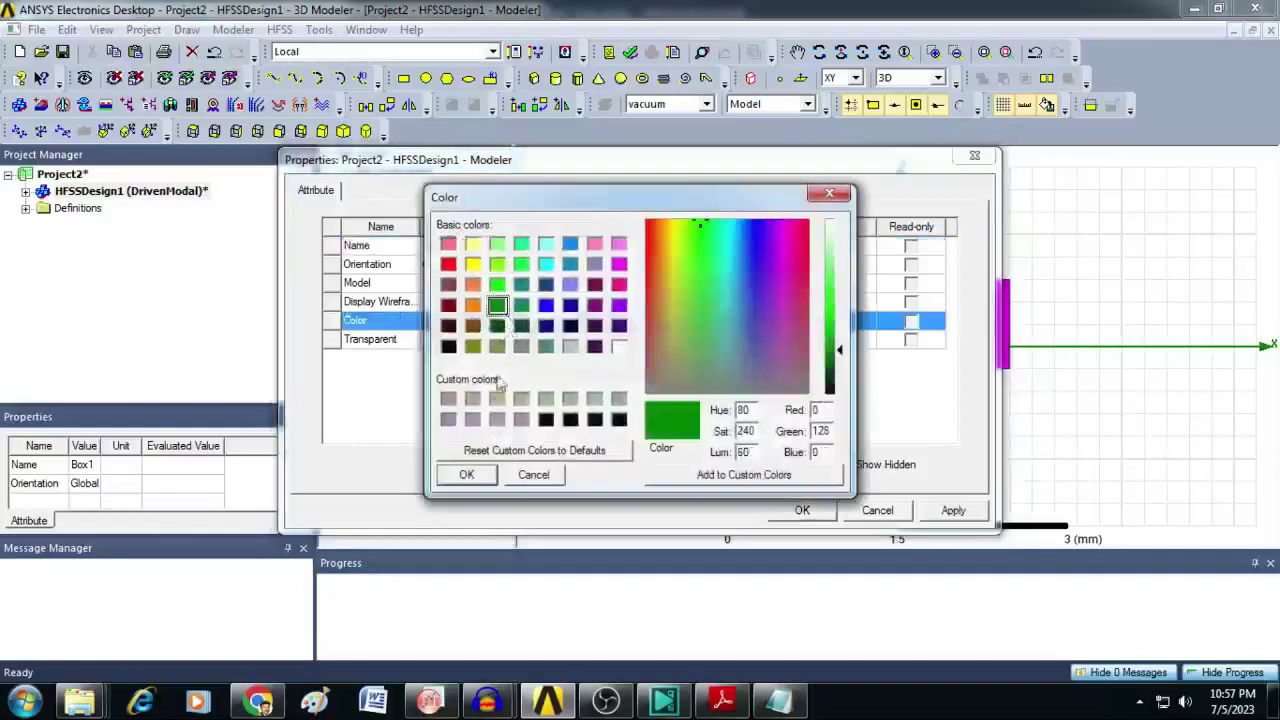
pyautogui.click(466, 474)
pyautogui.click(950, 512)
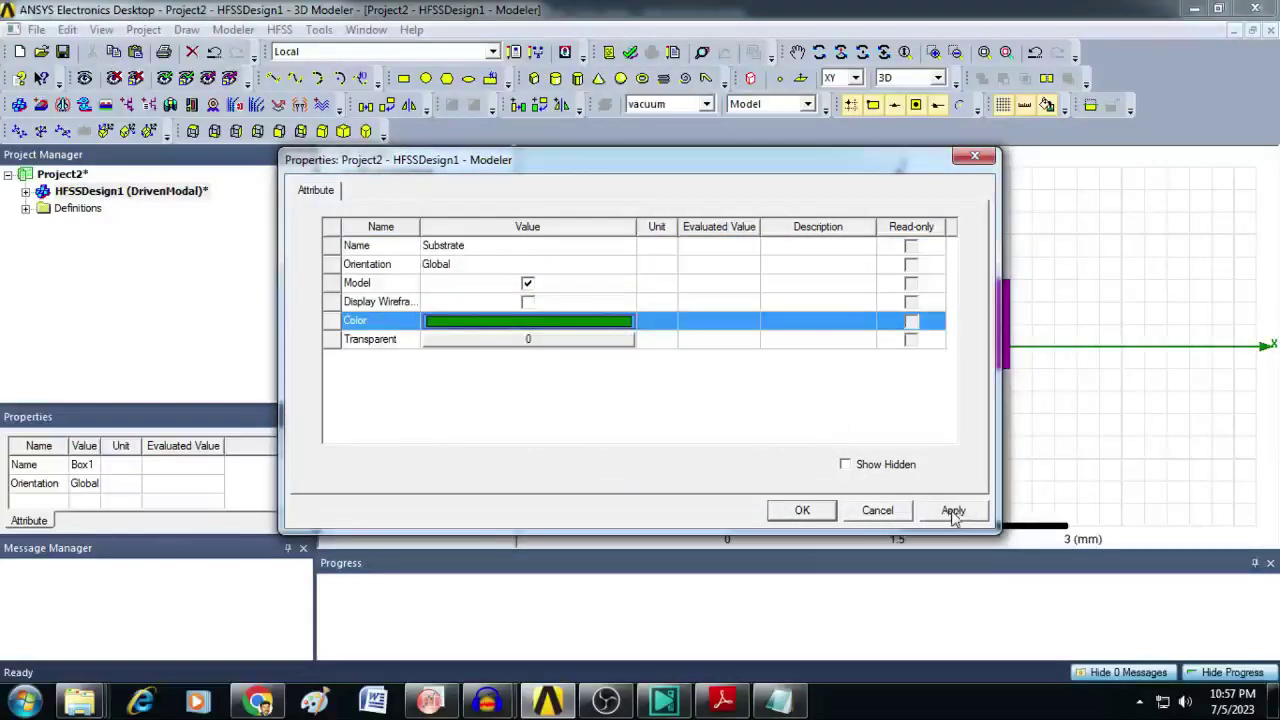
# Step: Set the Substrate's transparency to 0.71 and accept its attributes
pyautogui.click(598, 341)
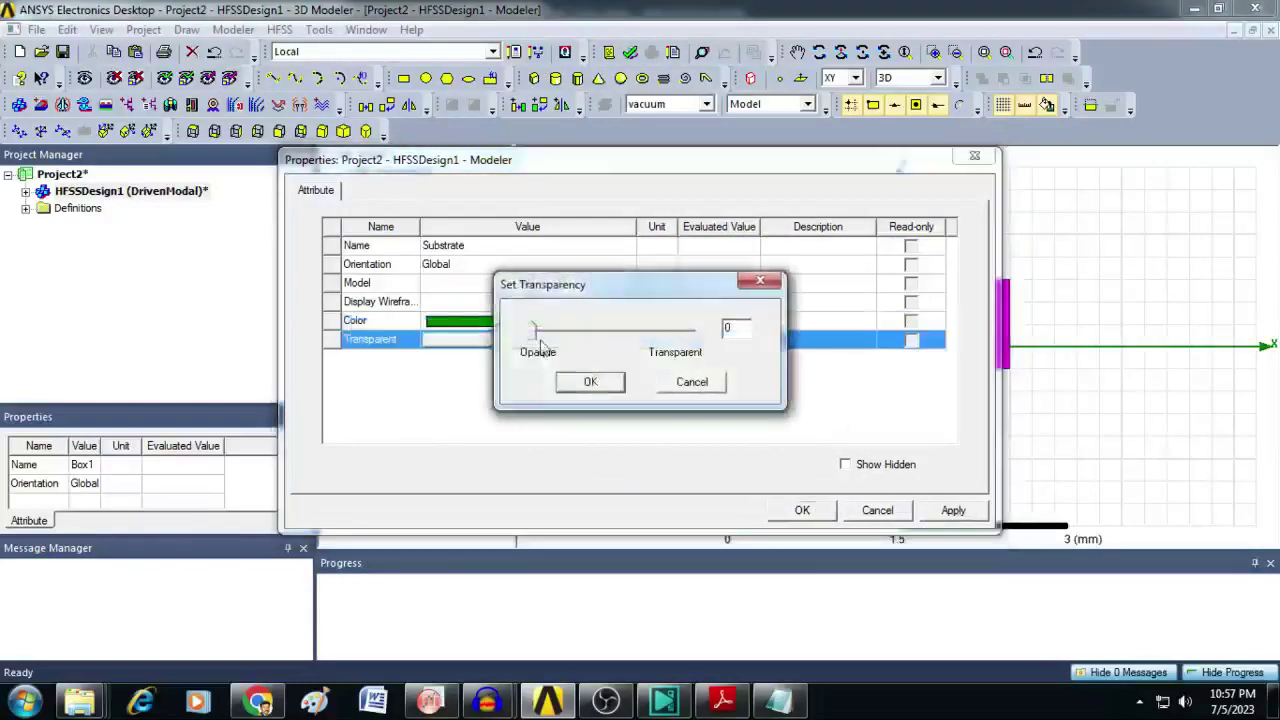
pyautogui.moveTo(533, 337); pyautogui.dragTo(648, 336)
pyautogui.click(590, 381)
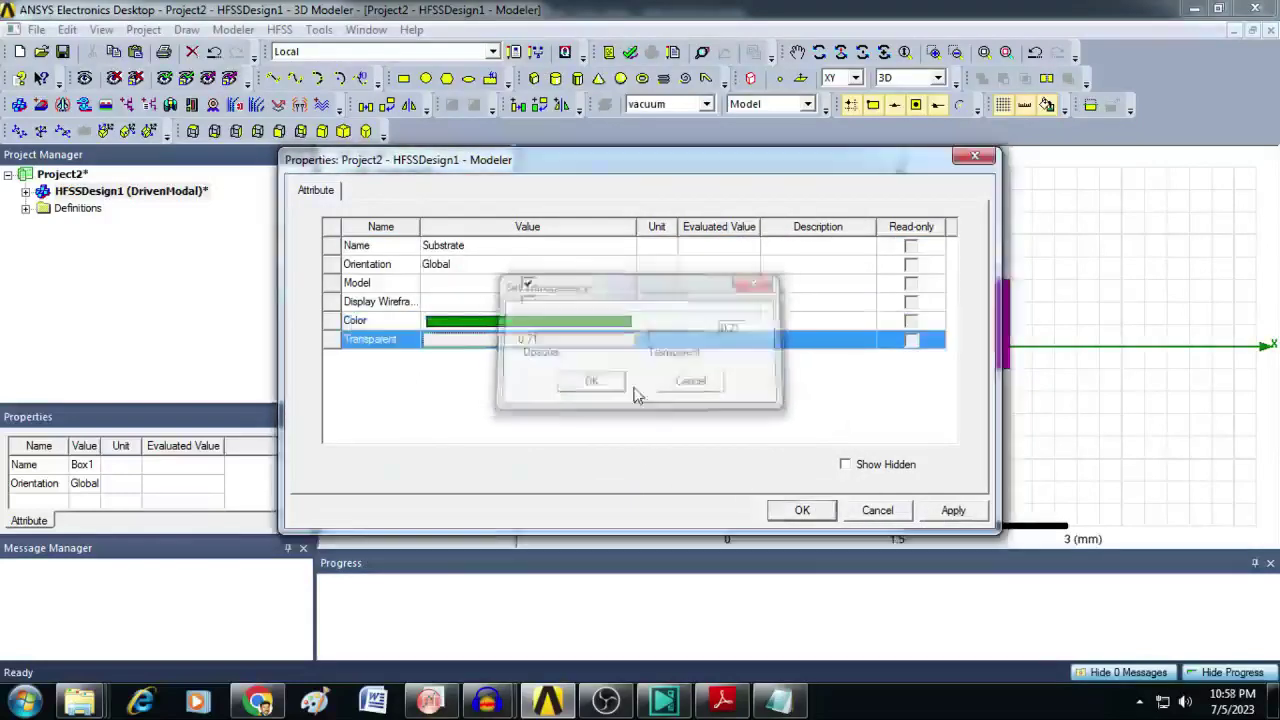
pyautogui.click(802, 510)
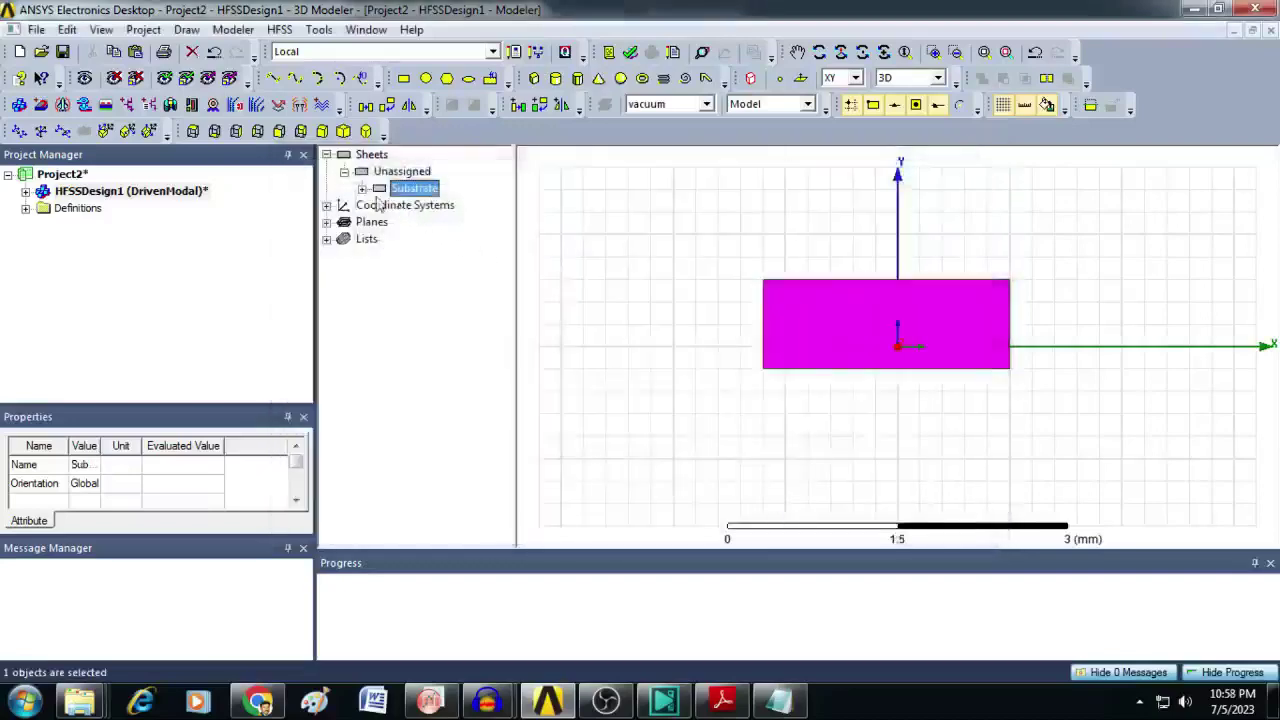
# Step: Set the position of the Substrate box to -$Wg/2, 0, 0
pyautogui.click(362, 189)
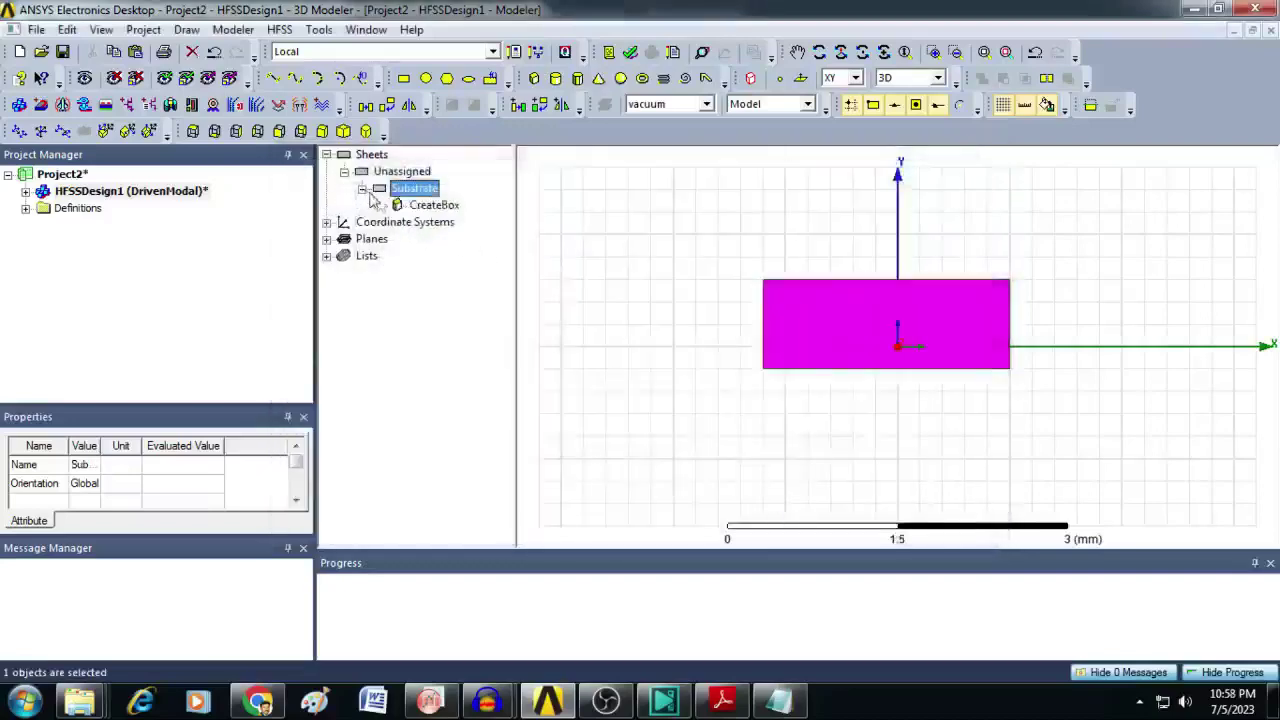
pyautogui.click(430, 206)
pyautogui.doubleClick(432, 206)
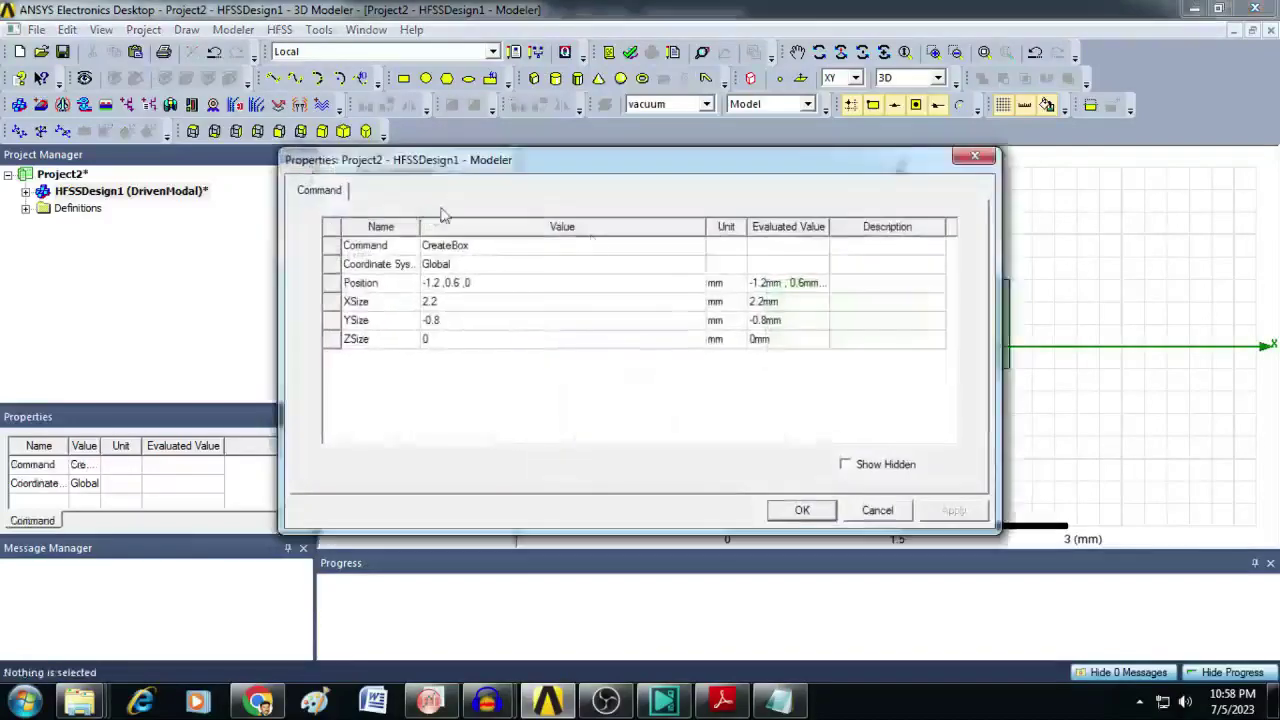
pyautogui.click(512, 287)
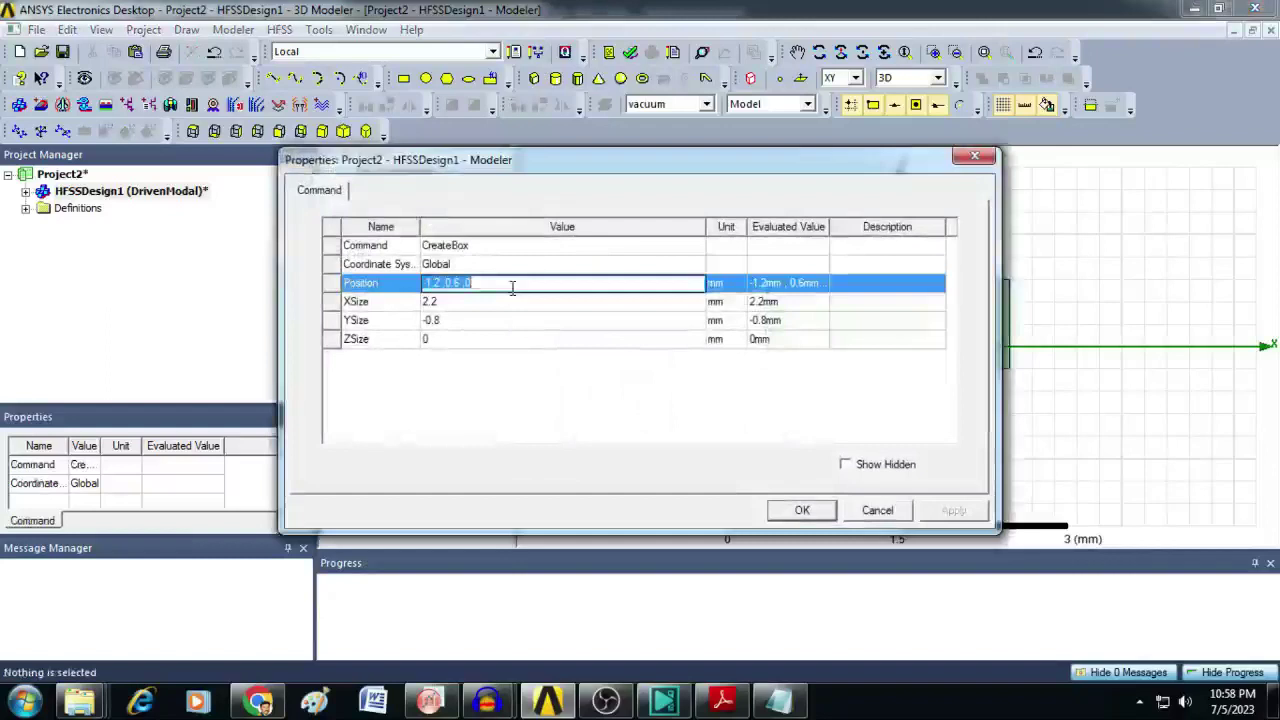
pyautogui.write('-$')
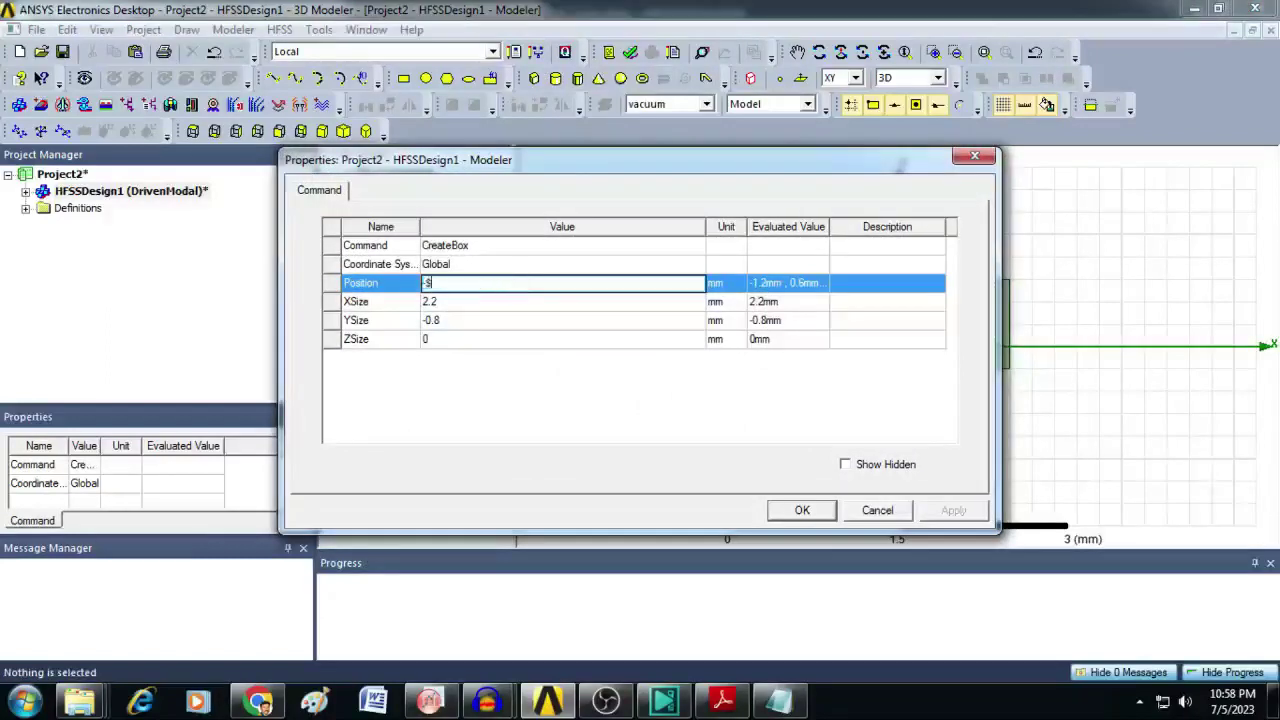
pyautogui.write('Wg/2,0,0')
# Step: Set the Substrate's XSize to $Wg, YSize to $Lg and ZSize to -$h
pyautogui.click(495, 302)
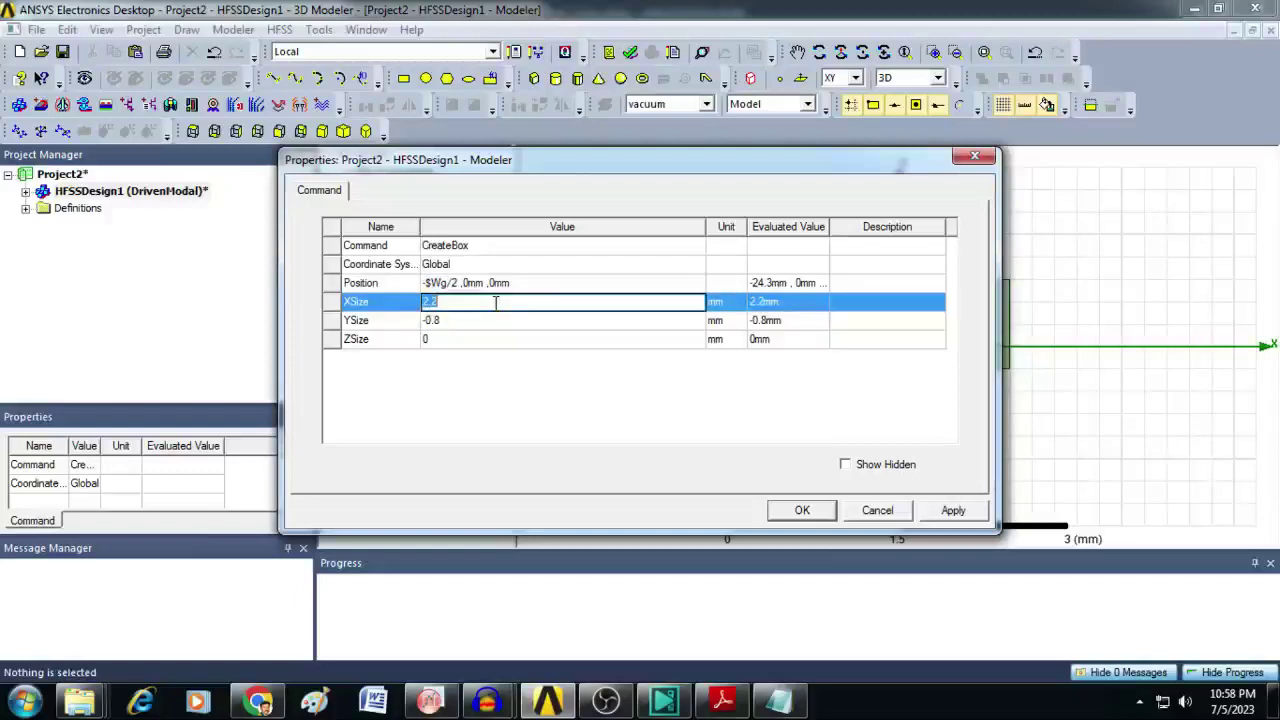
pyautogui.write('$Wg')
pyautogui.press('Tab')
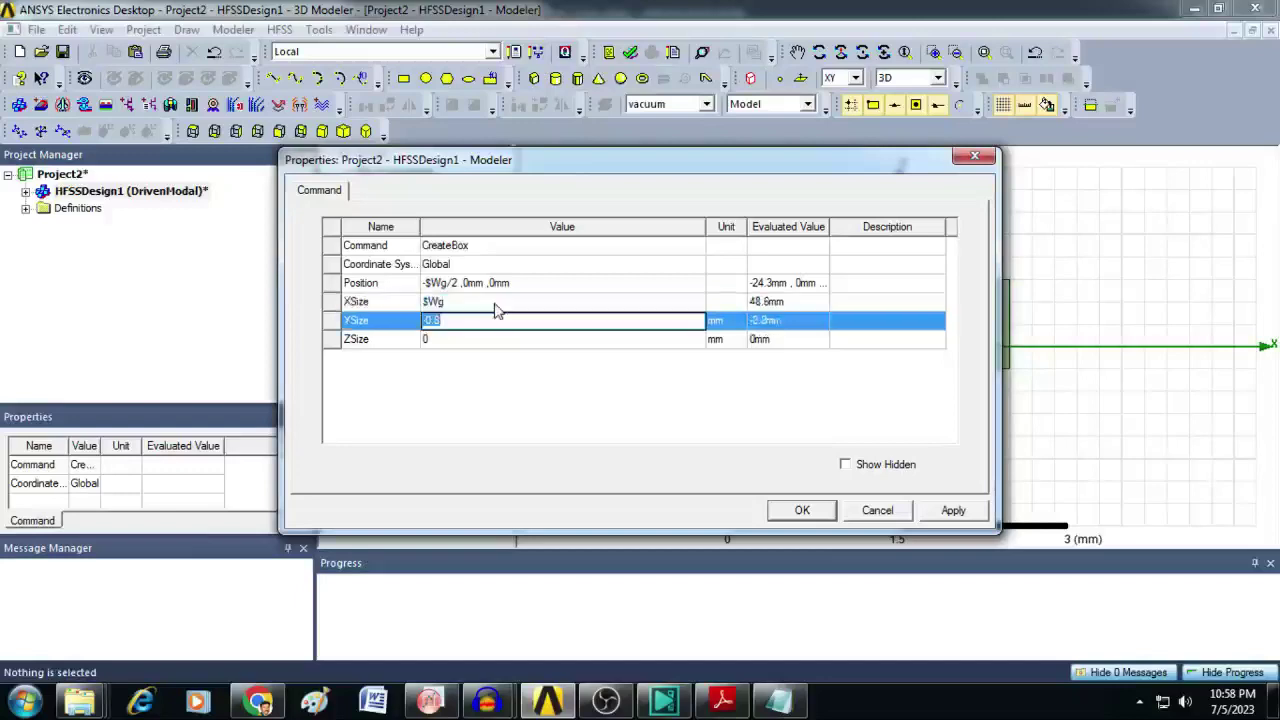
pyautogui.write('$Lg')
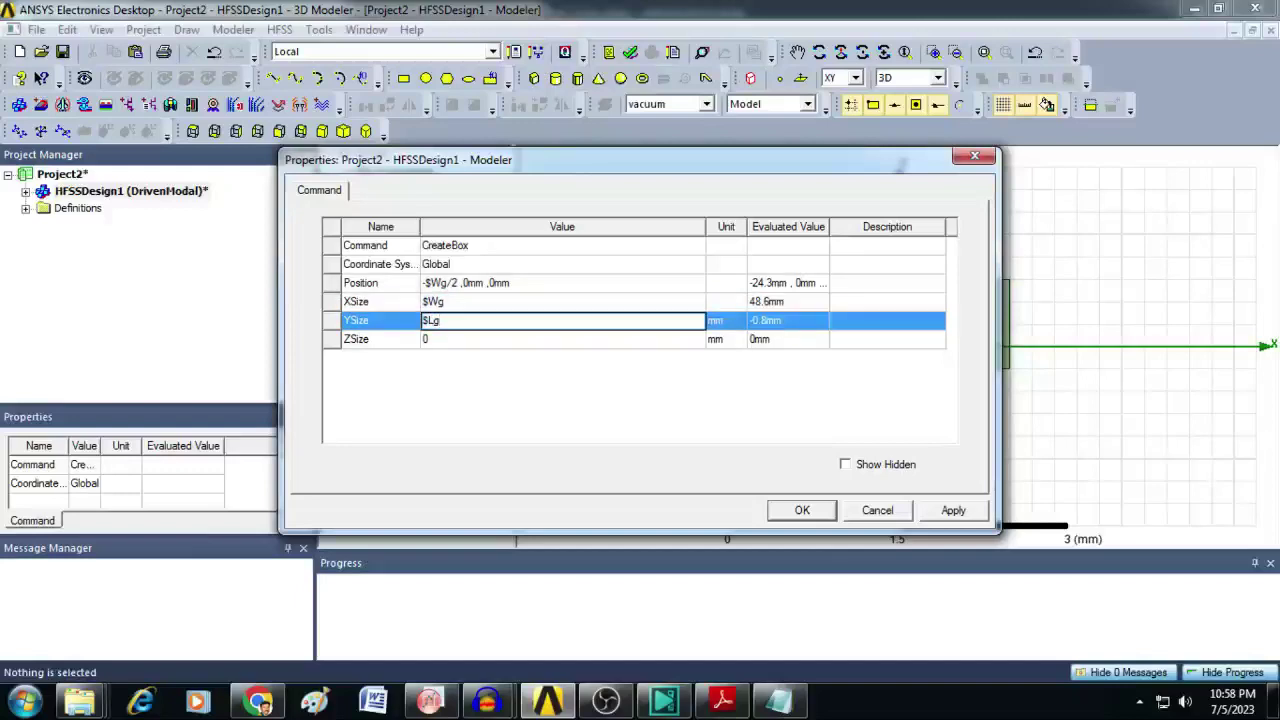
pyautogui.press('Tab')
pyautogui.press('BackSpace')
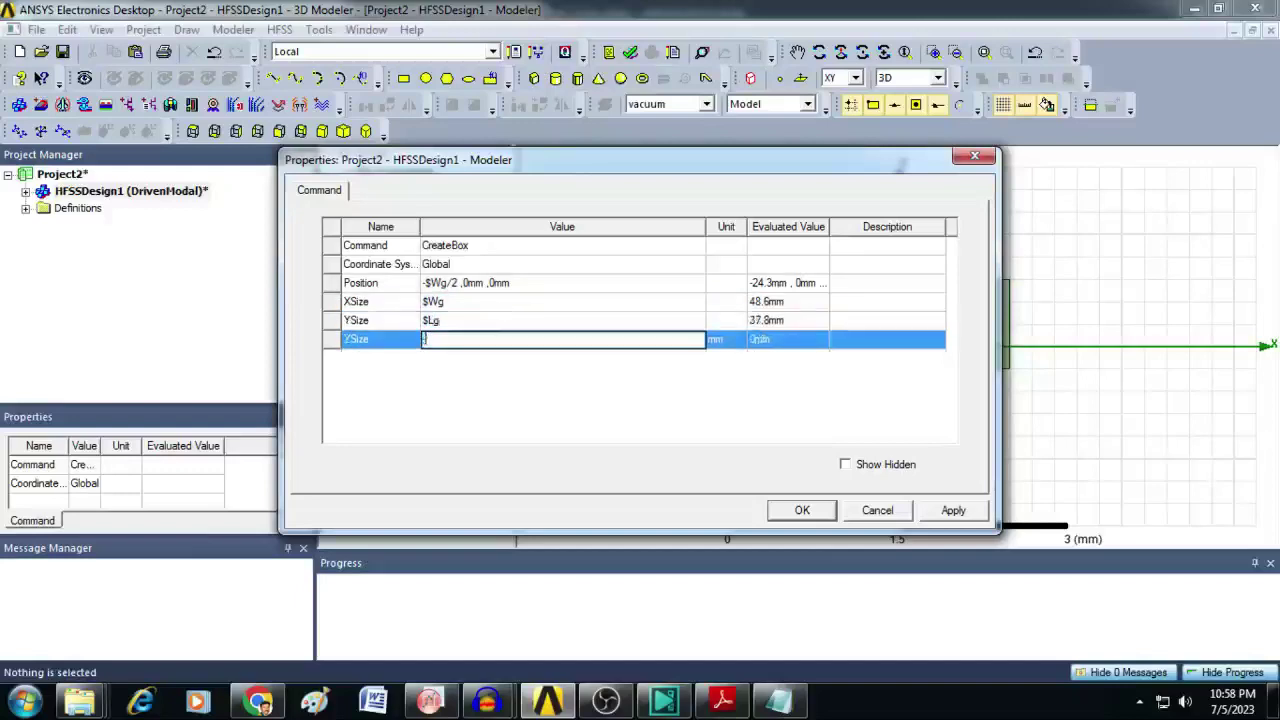
pyautogui.write('-$h')
pyautogui.click(805, 512)
pyautogui.click(984, 52)
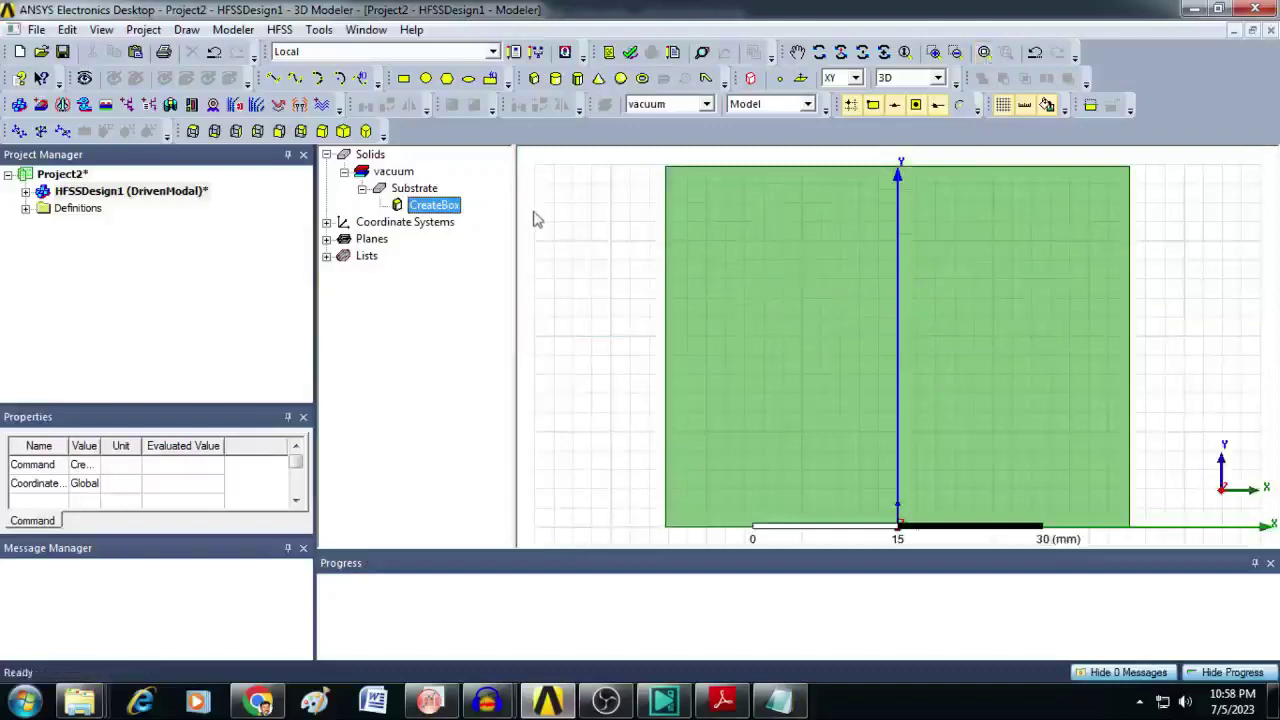
# Step: Draw a rectangle about 40 mm by 30 mm over the substrate, starting near its upper-left corner at about (-24, 38, 0) mm
pyautogui.click(406, 84)
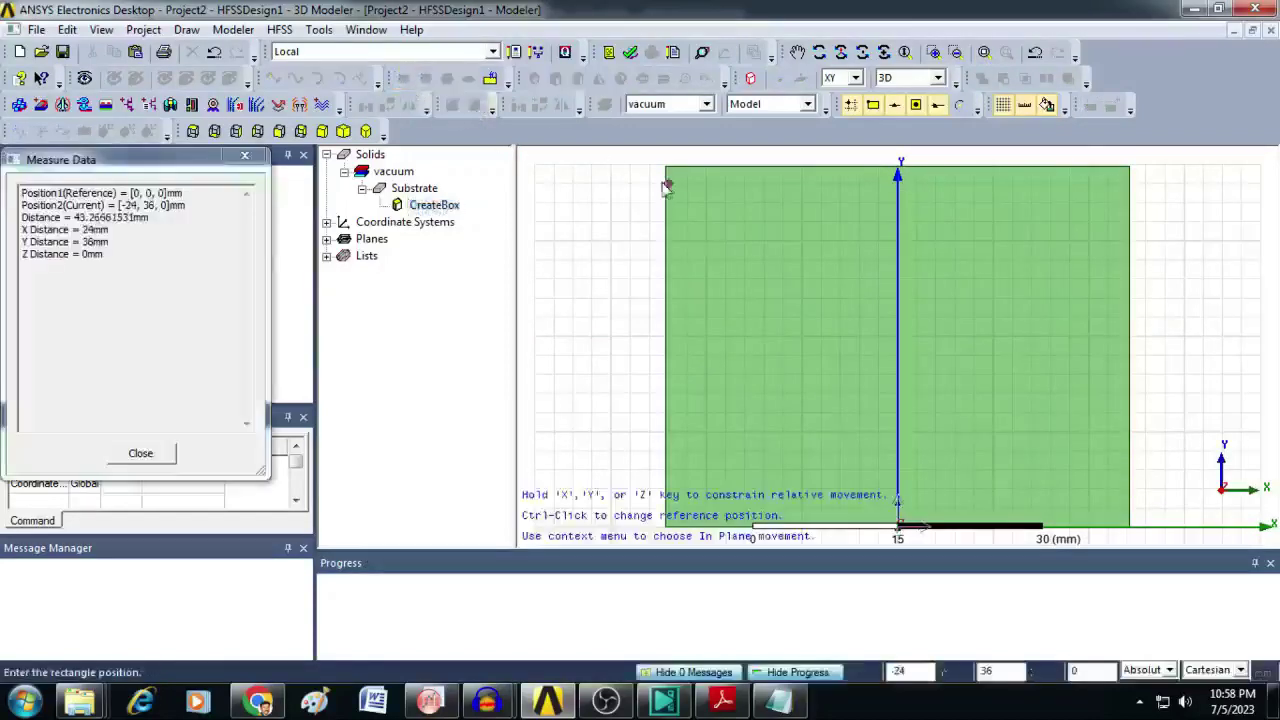
pyautogui.click(669, 170)
pyautogui.click(1043, 456)
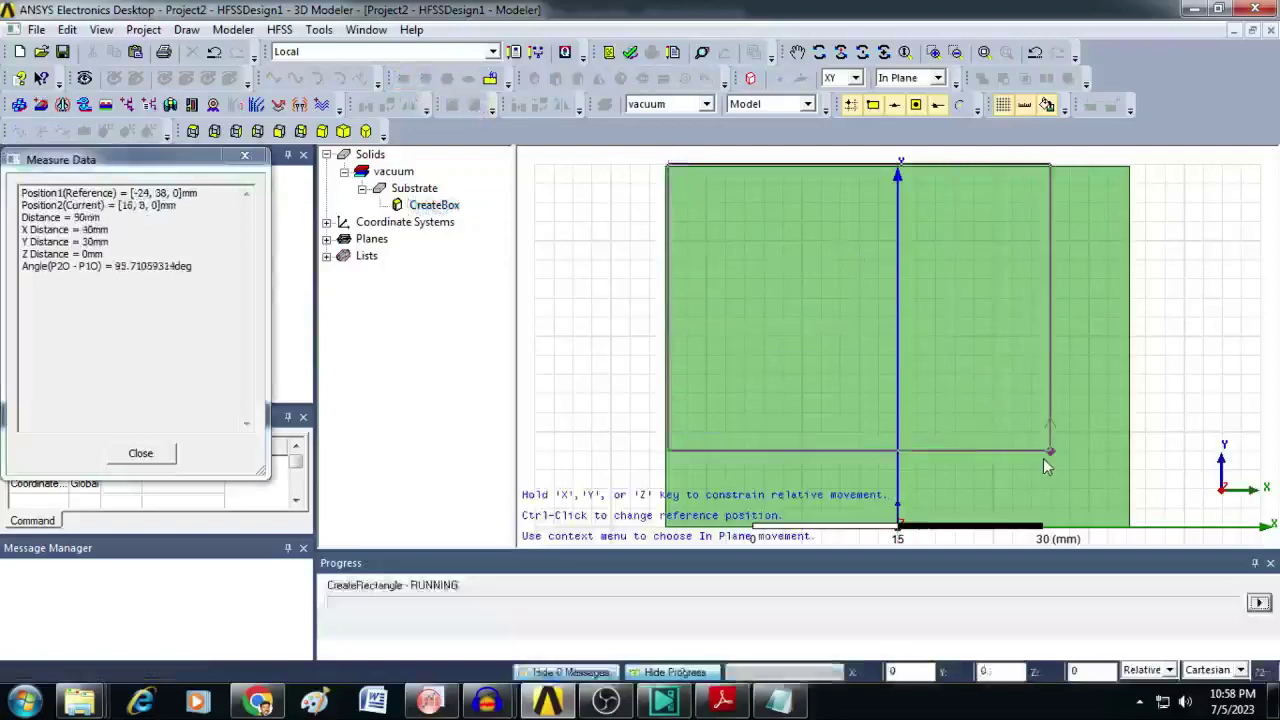
# Step: Rename the rectangle as Gnd and set its color to orange
pyautogui.doubleClick(425, 256)
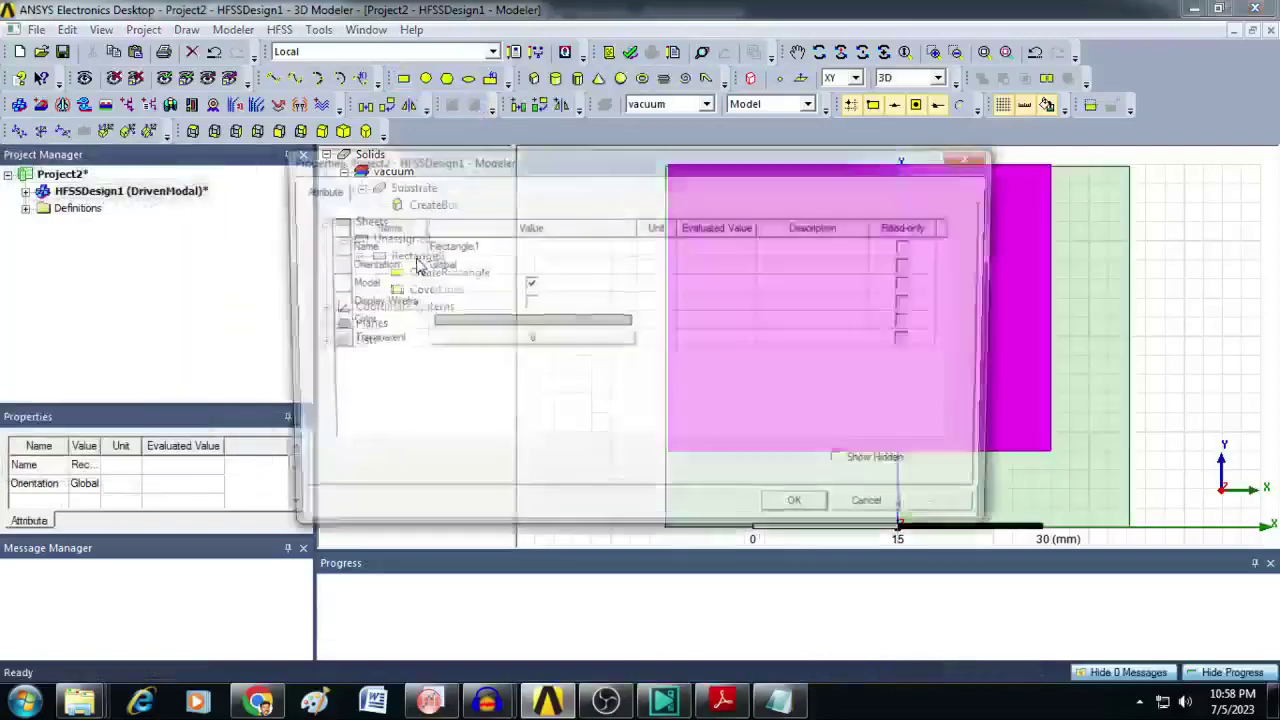
pyautogui.click(476, 245)
pyautogui.write('Gnd')
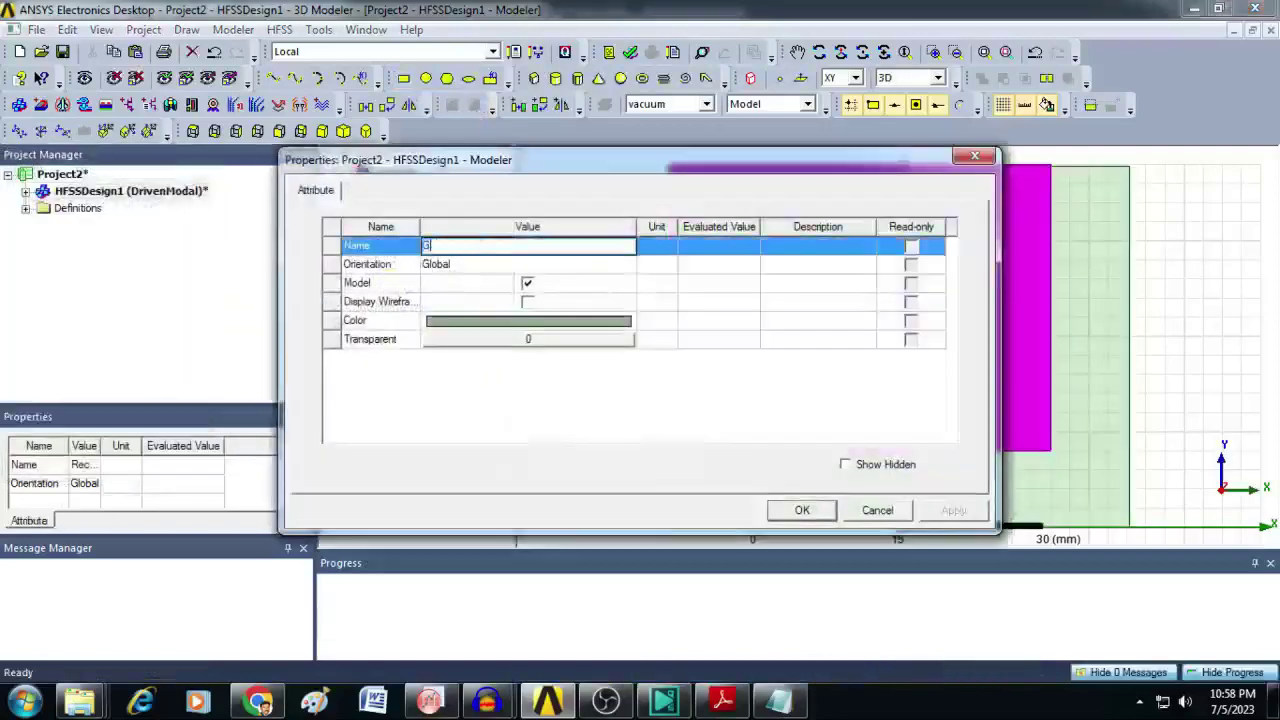
pyautogui.click(505, 322)
pyautogui.click(472, 305)
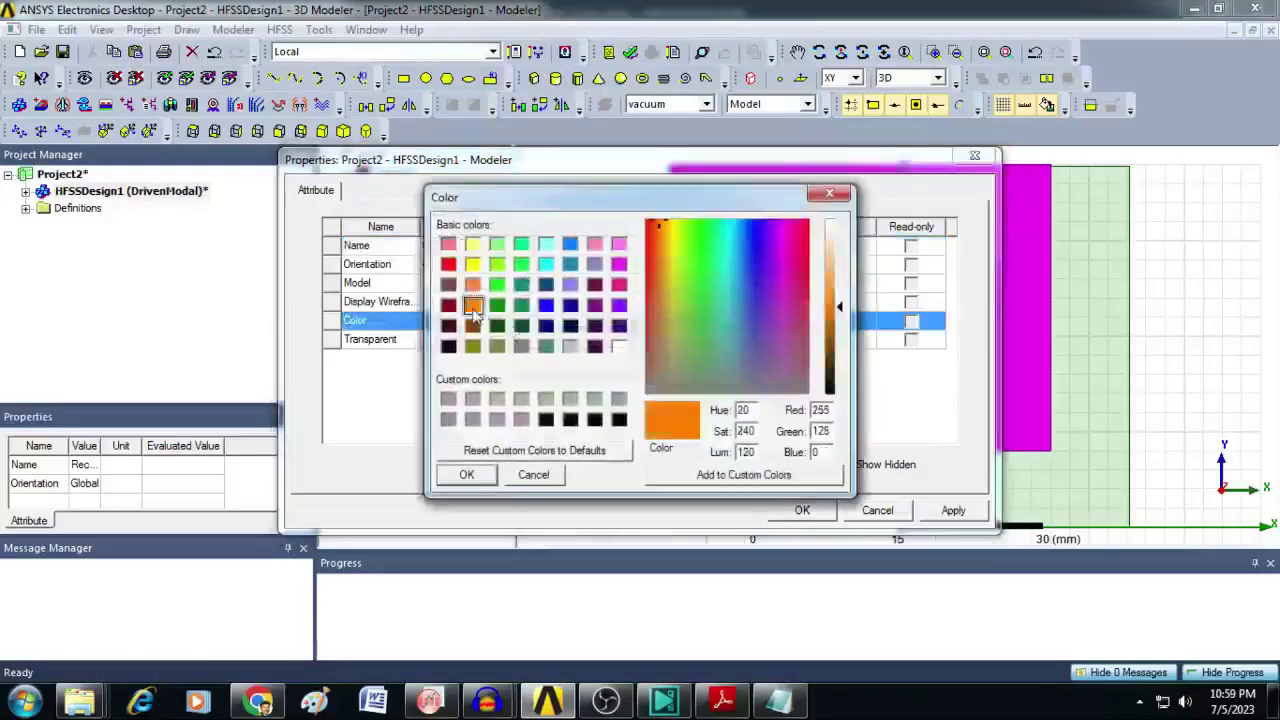
pyautogui.click(467, 475)
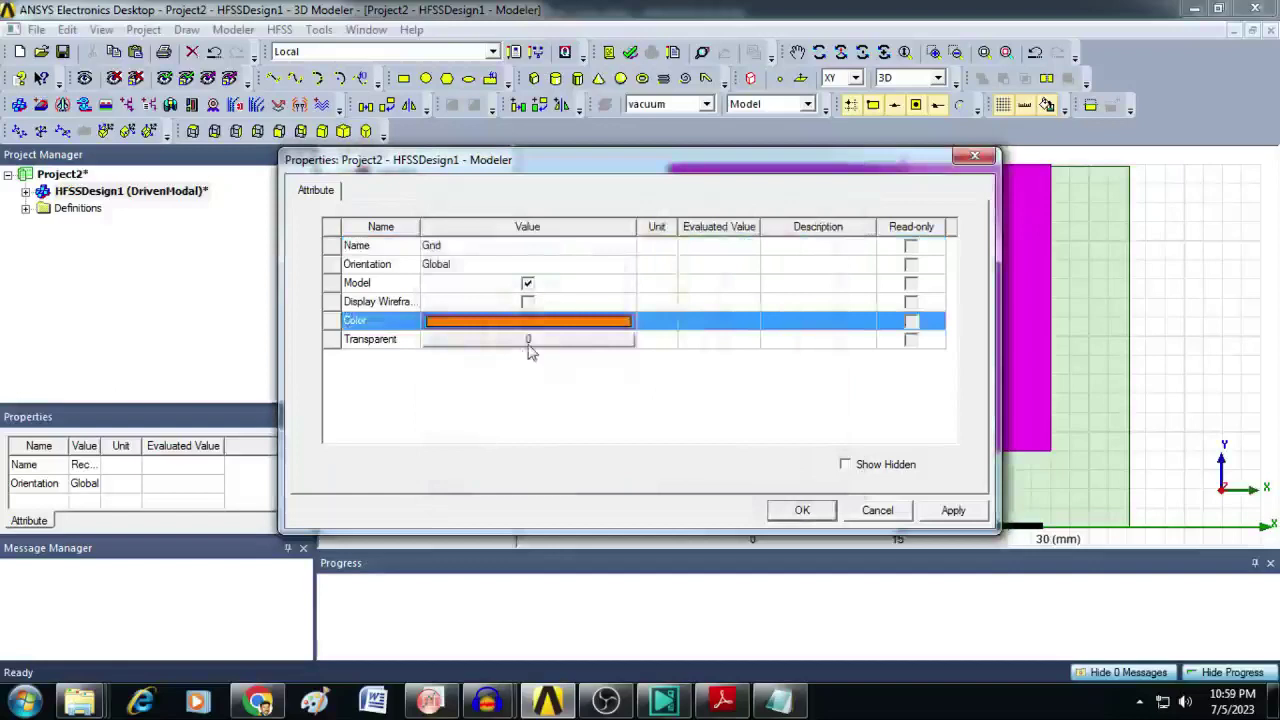
pyautogui.click(800, 511)
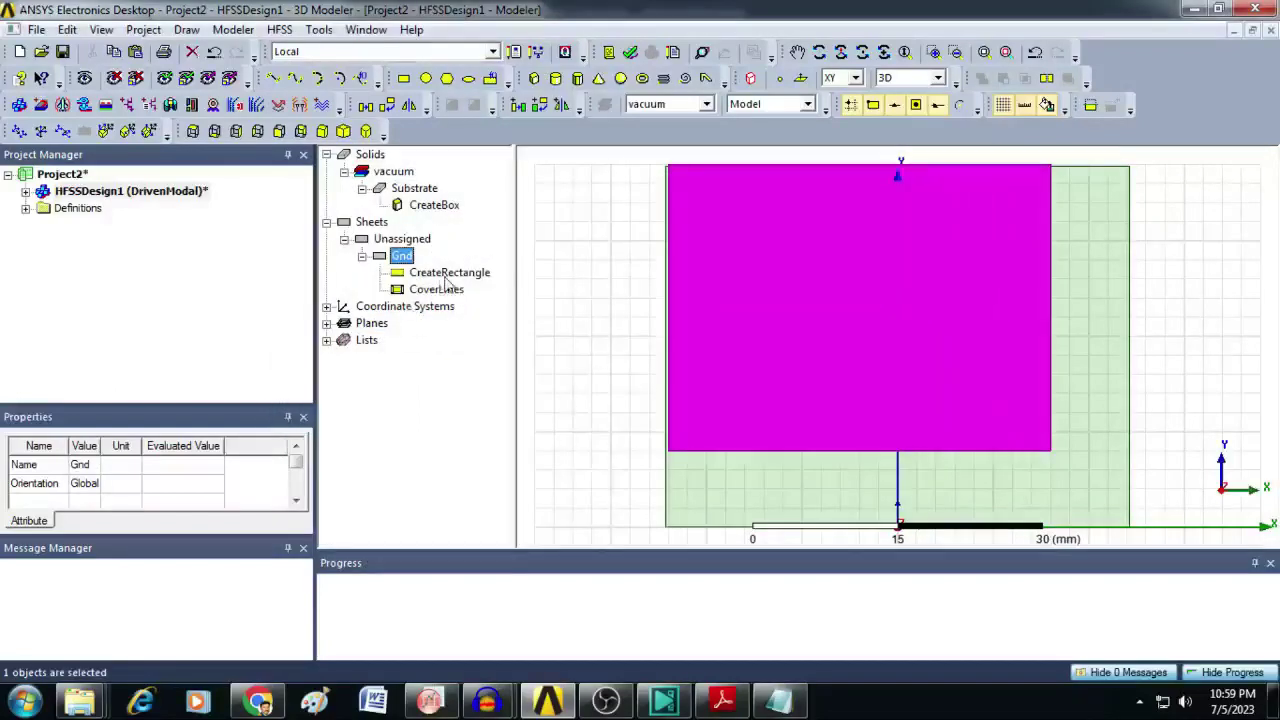
# Step: Set the position of the Gnd rectangle to -$Wg/2, 0mm, -$h
pyautogui.doubleClick(447, 276)
pyautogui.click(492, 285)
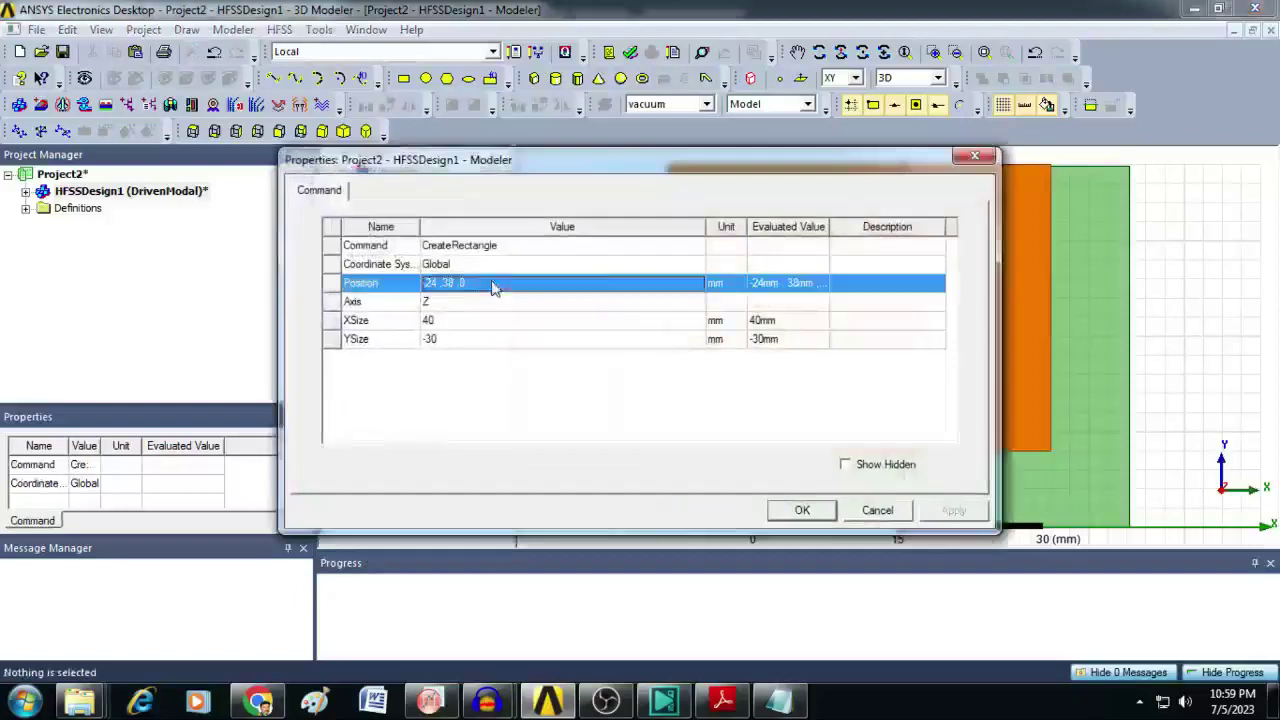
pyautogui.click(492, 285)
pyautogui.press('BackSpace')
pyautogui.write('$')
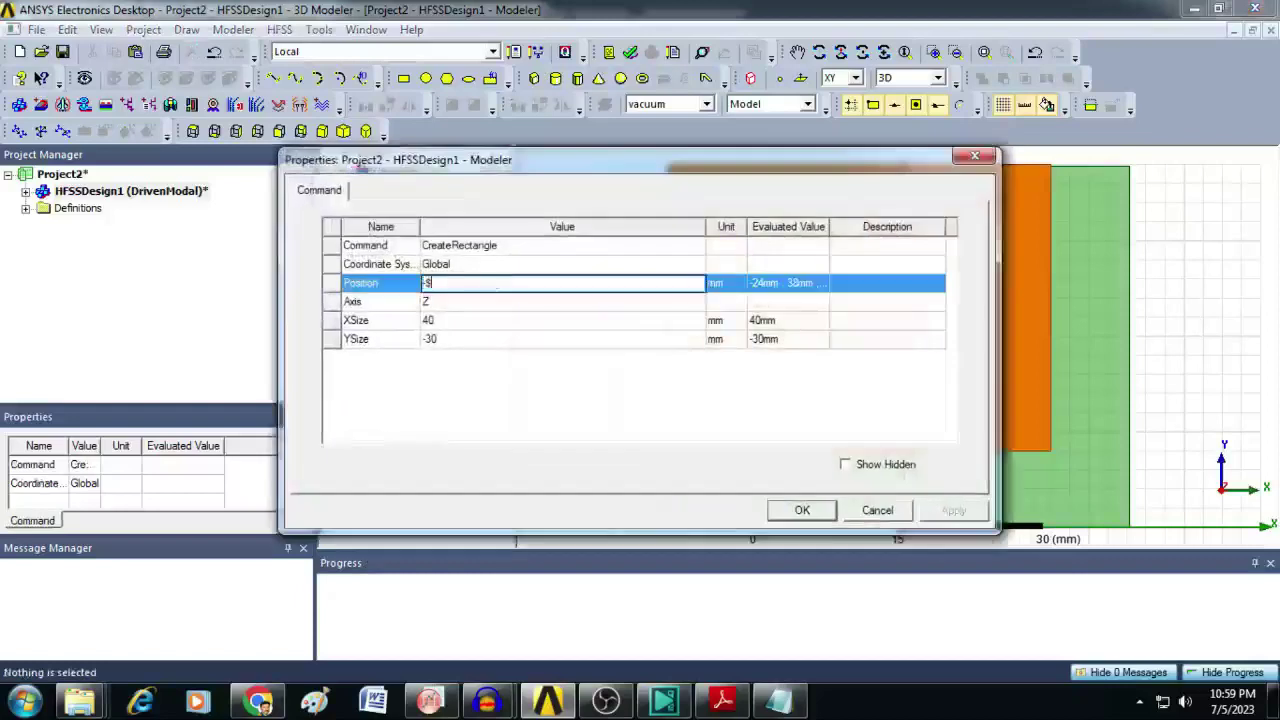
pyautogui.write('W')
pyautogui.write('g/2.')
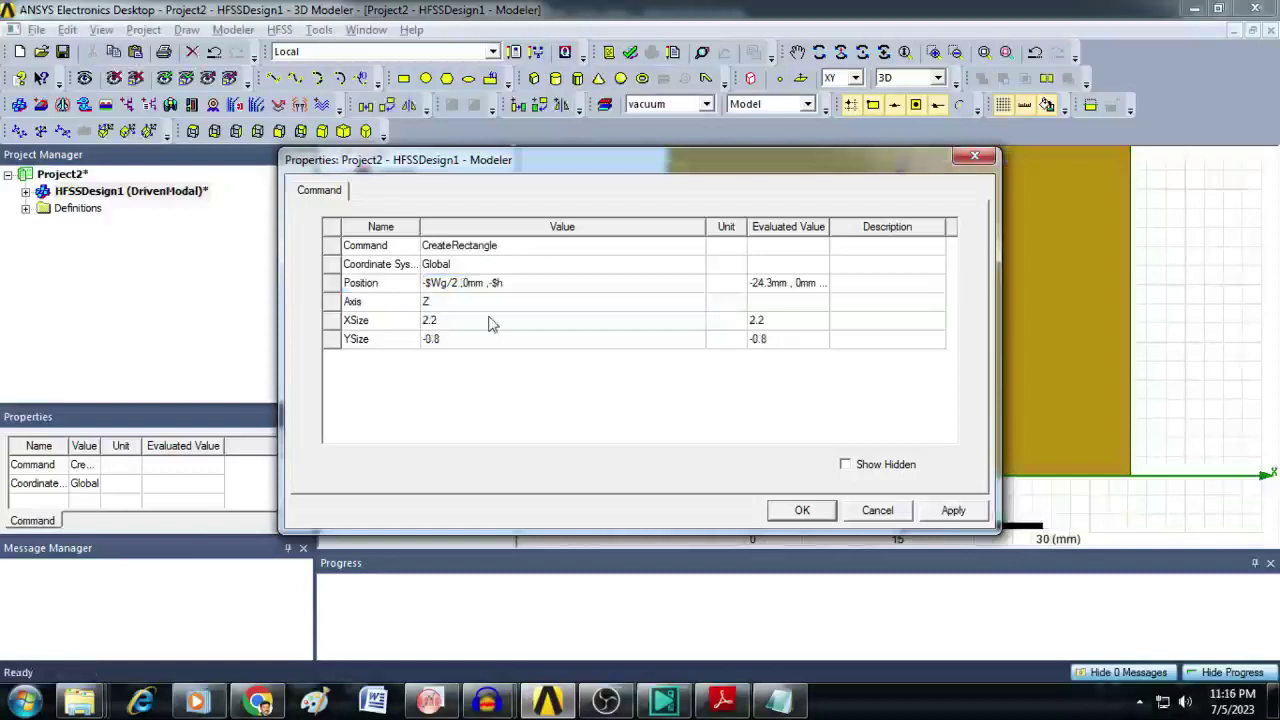
# Step: Set the Gnd rectangle's XSize to $Wg and YSize to $Lg
pyautogui.click(491, 322)
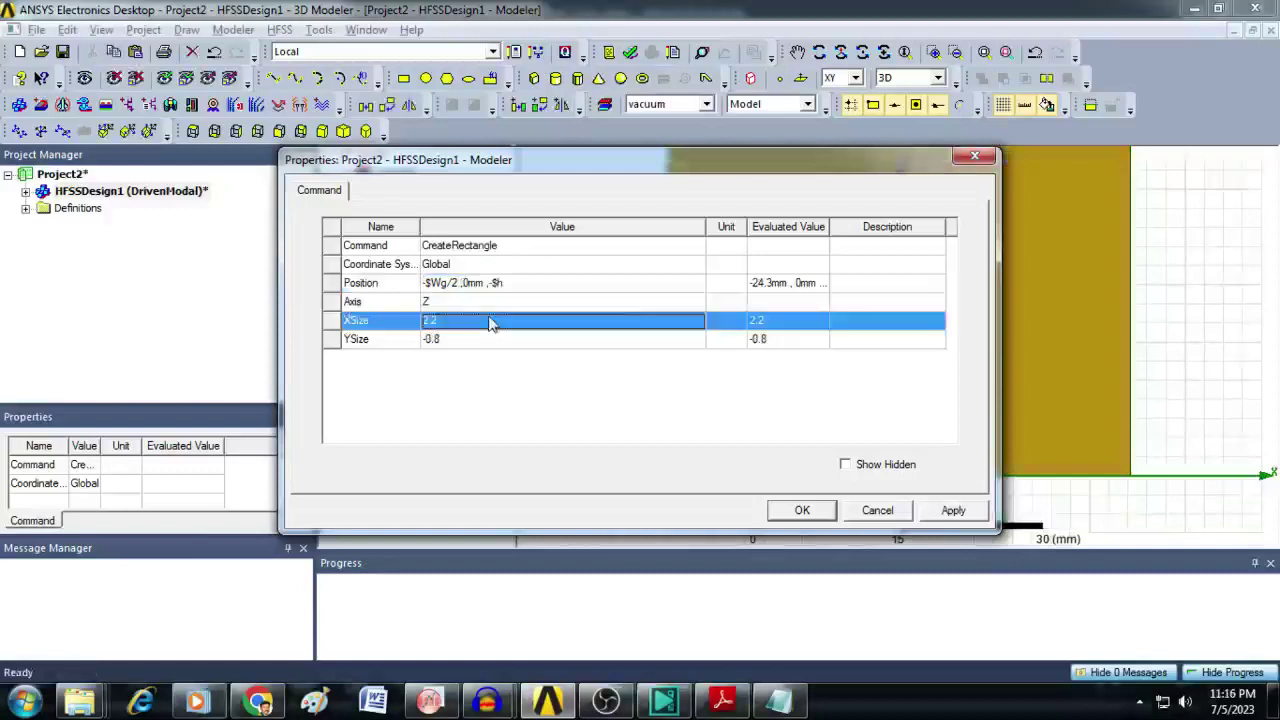
pyautogui.click(490, 319)
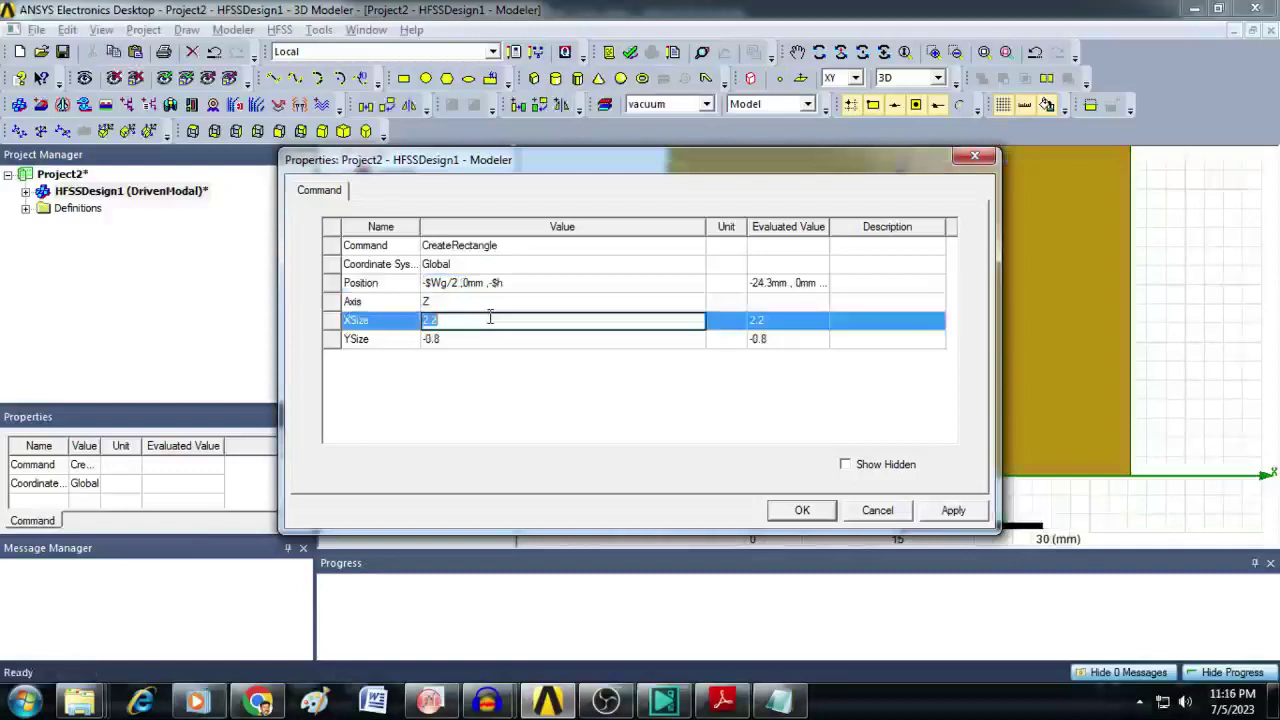
pyautogui.write('$Wg')
pyautogui.press('Tab')
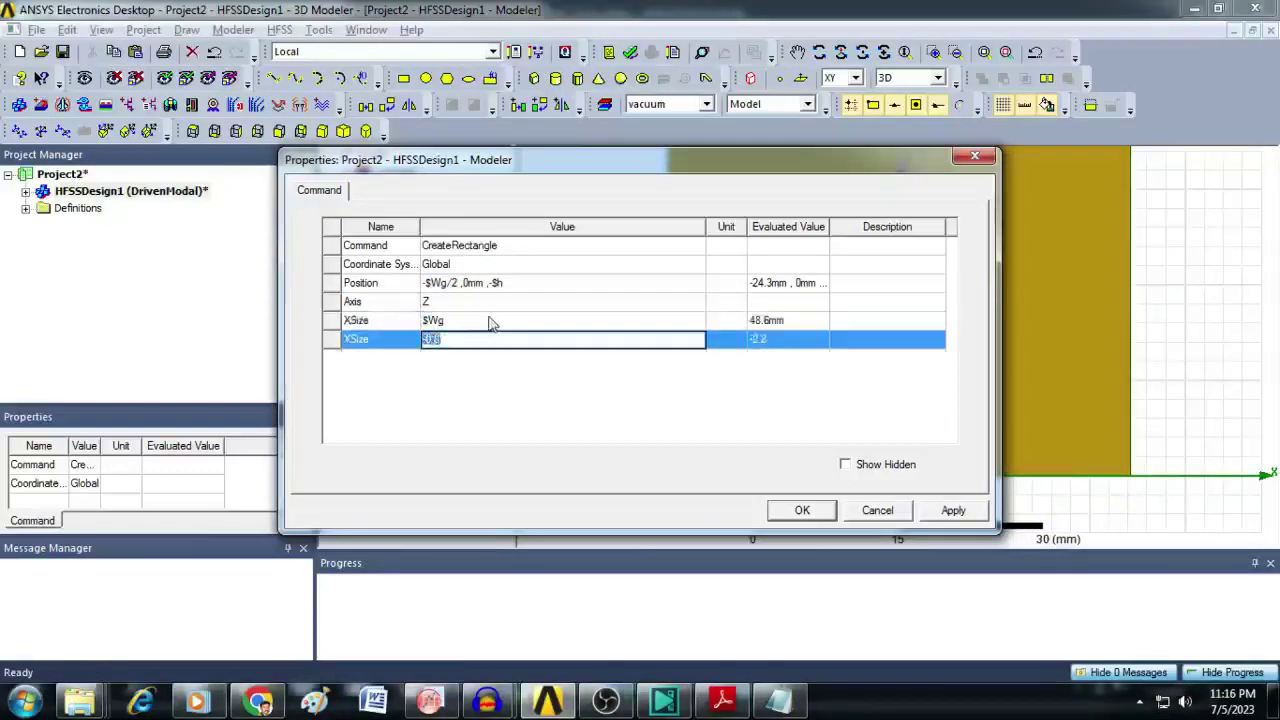
pyautogui.write('$Lg')
pyautogui.click(818, 518)
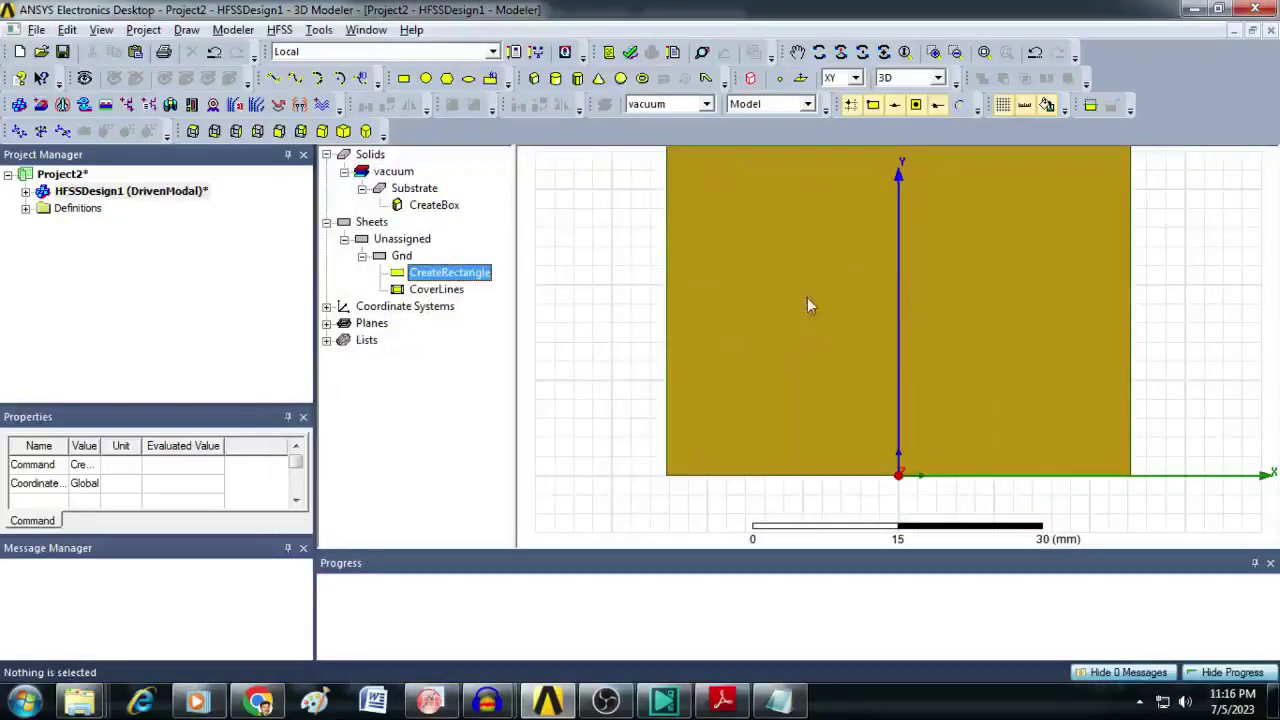
pyautogui.click(620, 357)
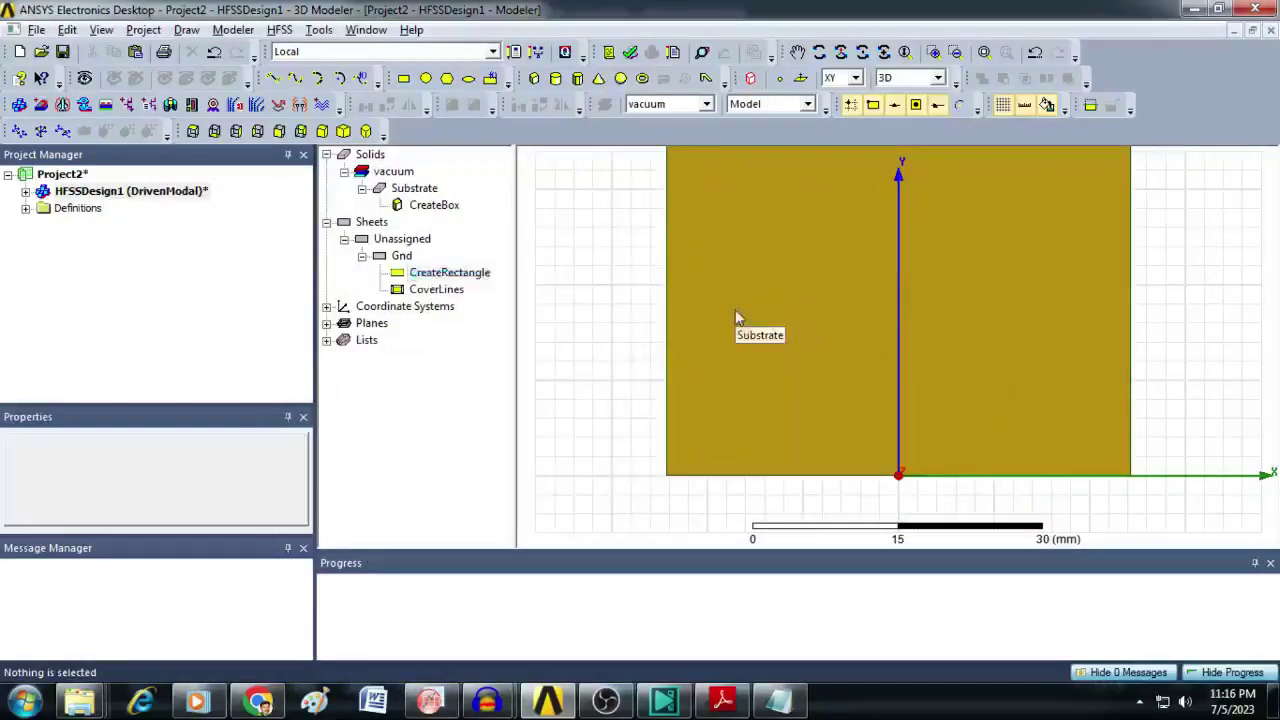
# Step: Draw a rectangle about 14 mm by 14 mm near the substrate's lower edge, starting at about (-8, 16, 0) mm
pyautogui.click(423, 260)
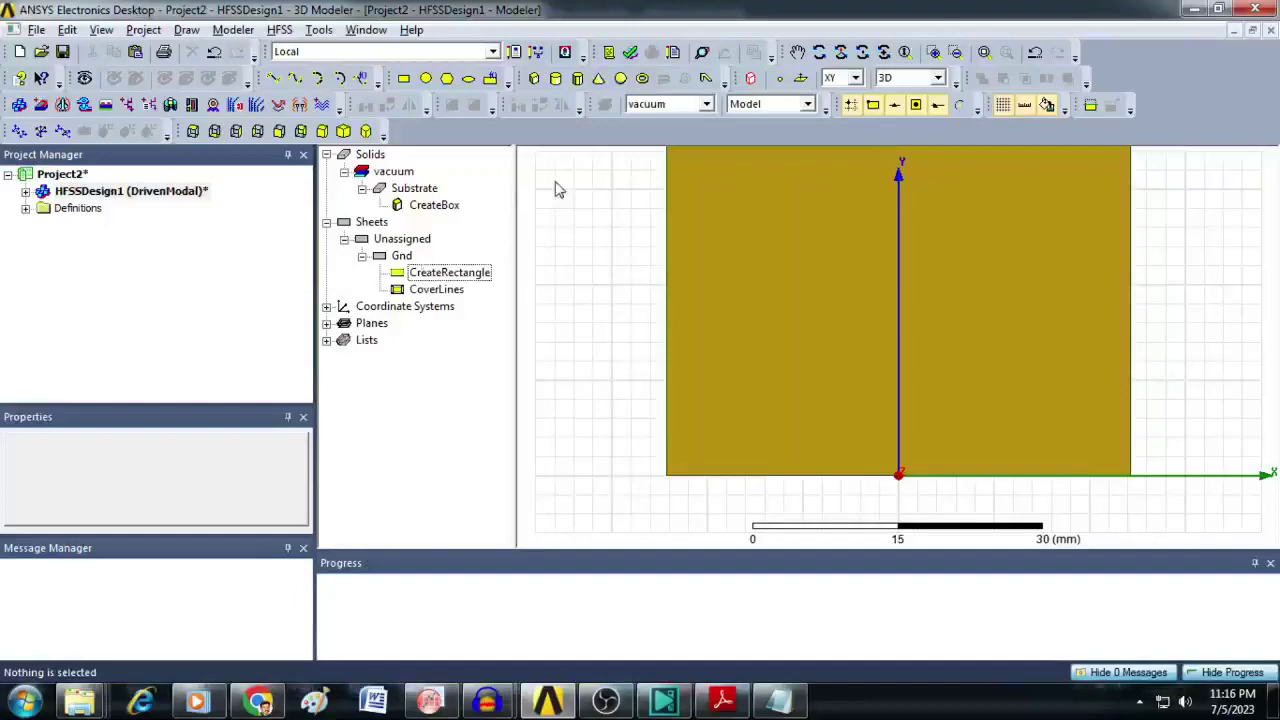
pyautogui.click(404, 79)
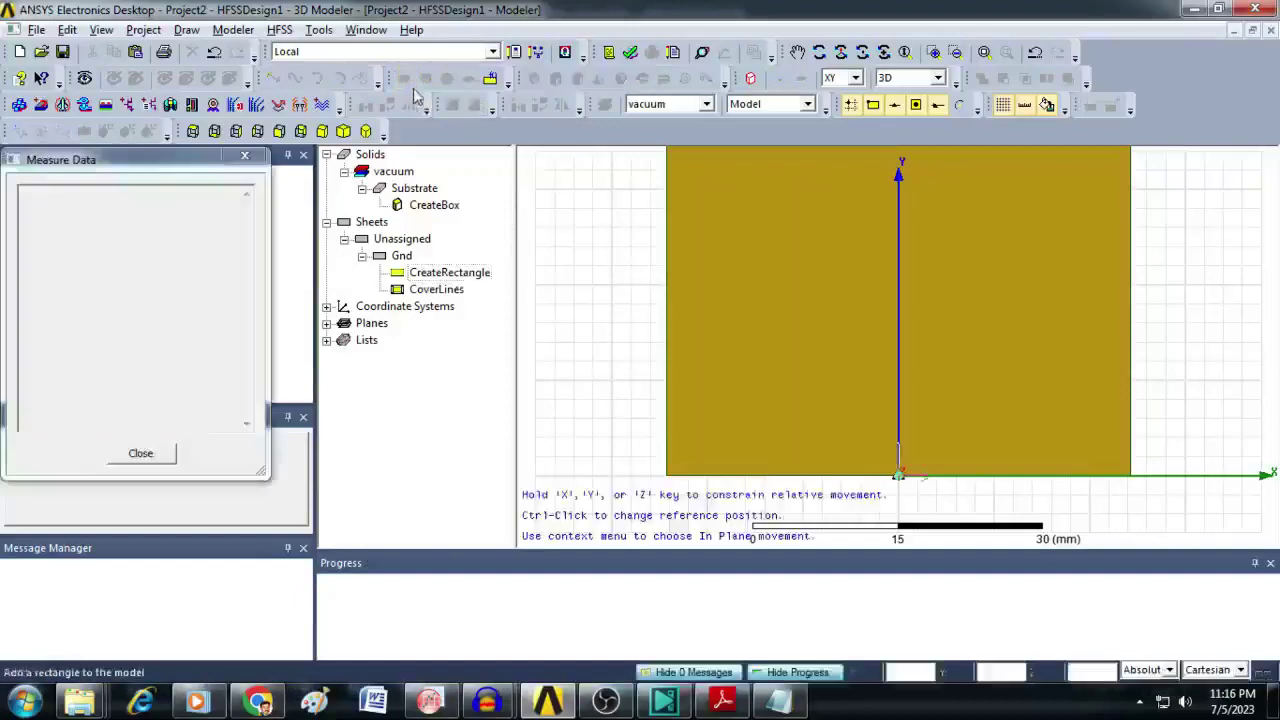
pyautogui.click(822, 322)
pyautogui.click(952, 470)
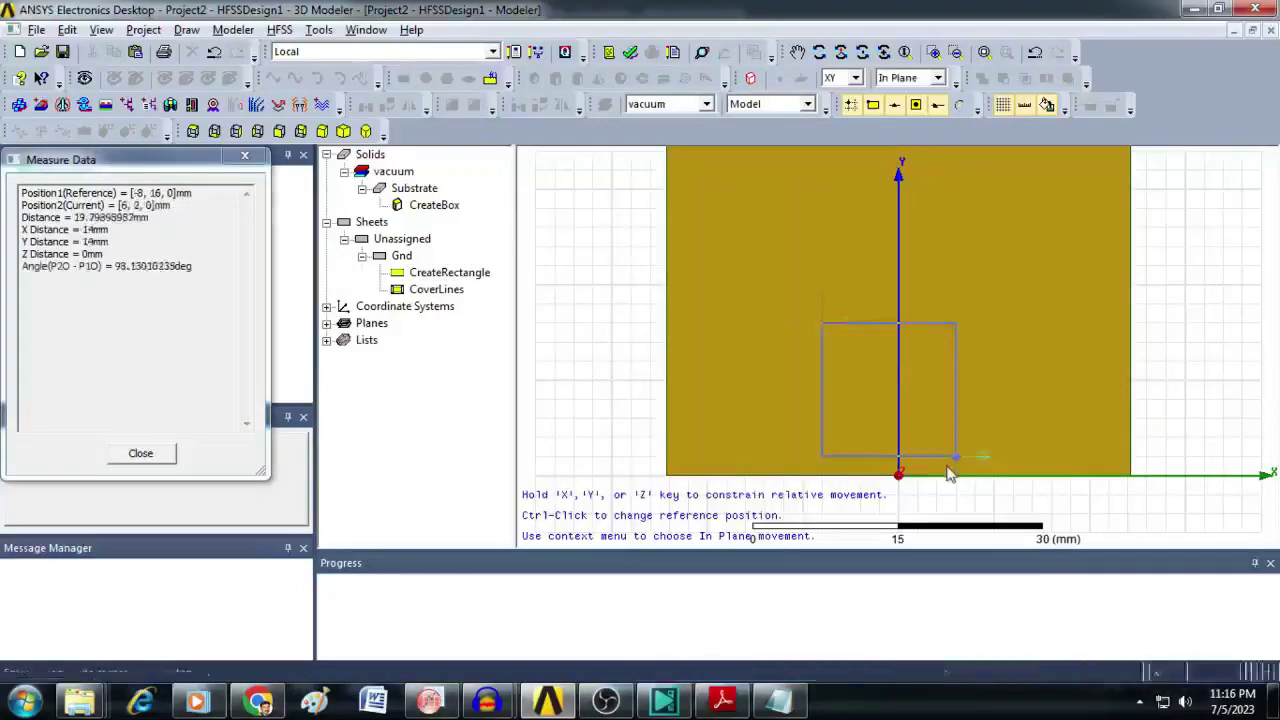
# Step: Rename the new rectangle as Feed and set its color to orange
pyautogui.doubleClick(420, 308)
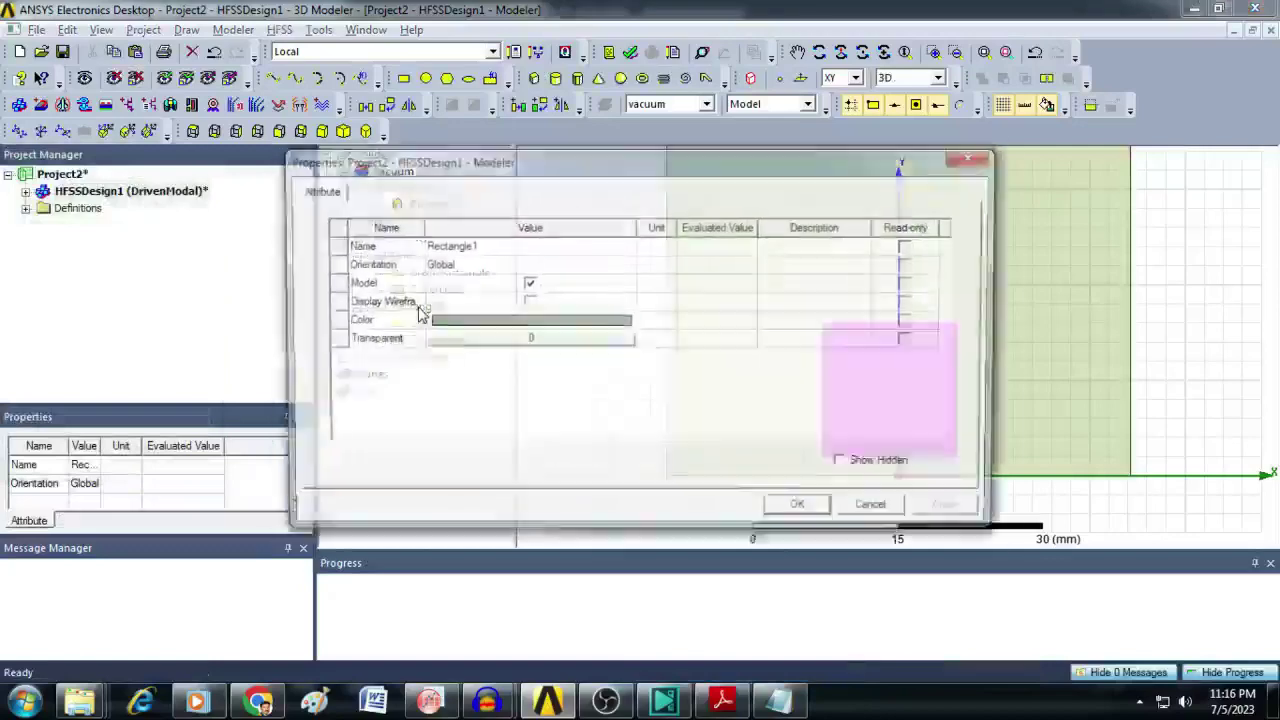
pyautogui.doubleClick(477, 246)
pyautogui.write('Feed')
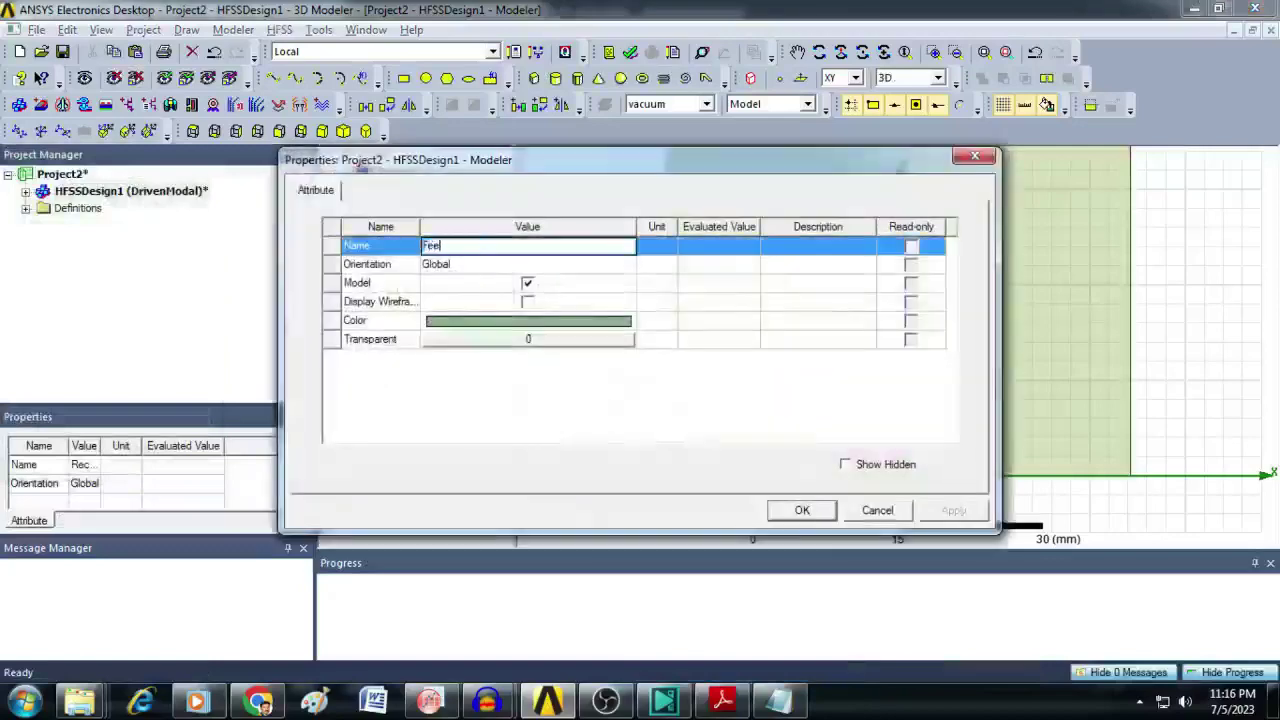
pyautogui.click(477, 322)
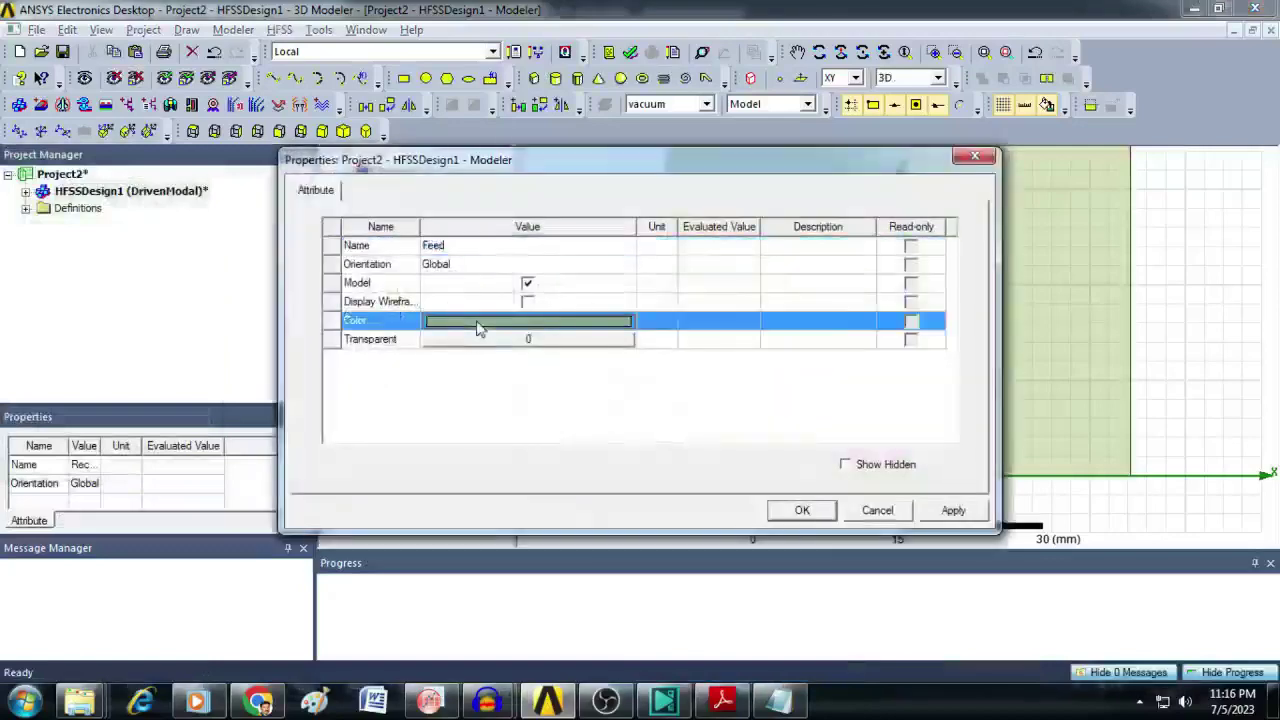
pyautogui.click(472, 305)
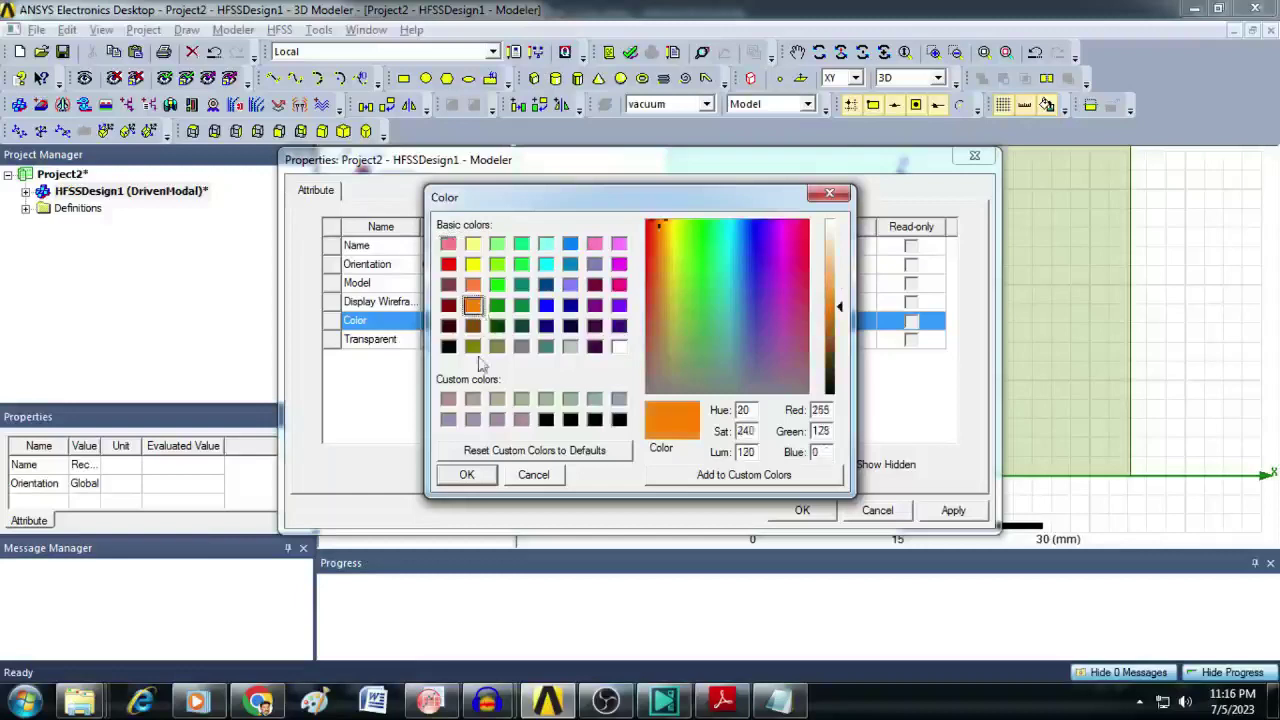
pyautogui.click(466, 474)
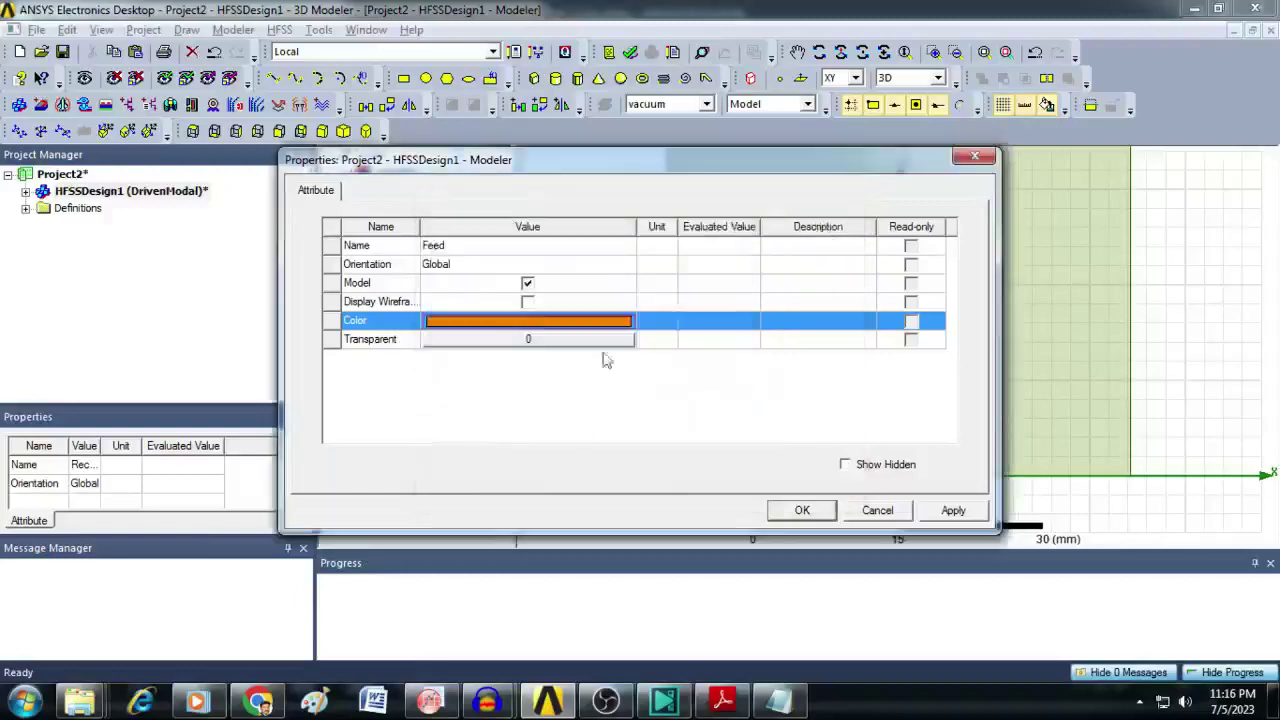
pyautogui.click(801, 510)
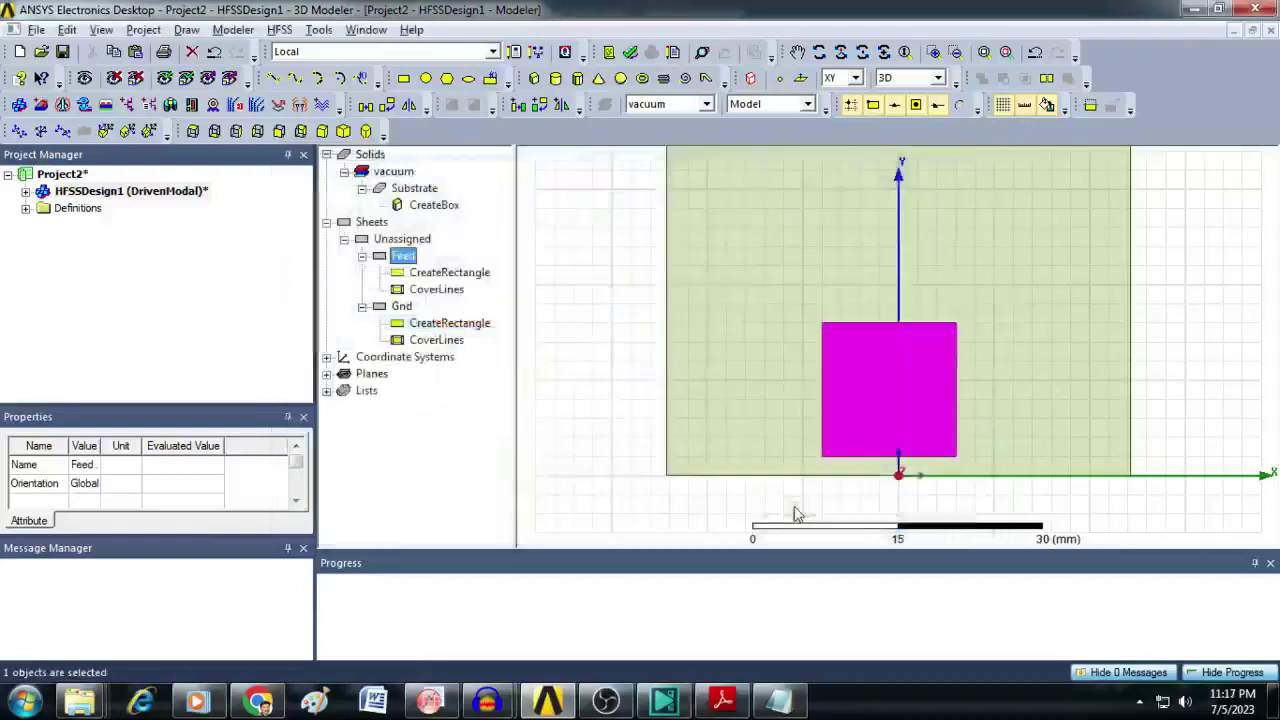
# Step: Set the position of the Feed rectangle to -$Wf/2, 0mm, 0mm
pyautogui.doubleClick(450, 273)
pyautogui.click(466, 283)
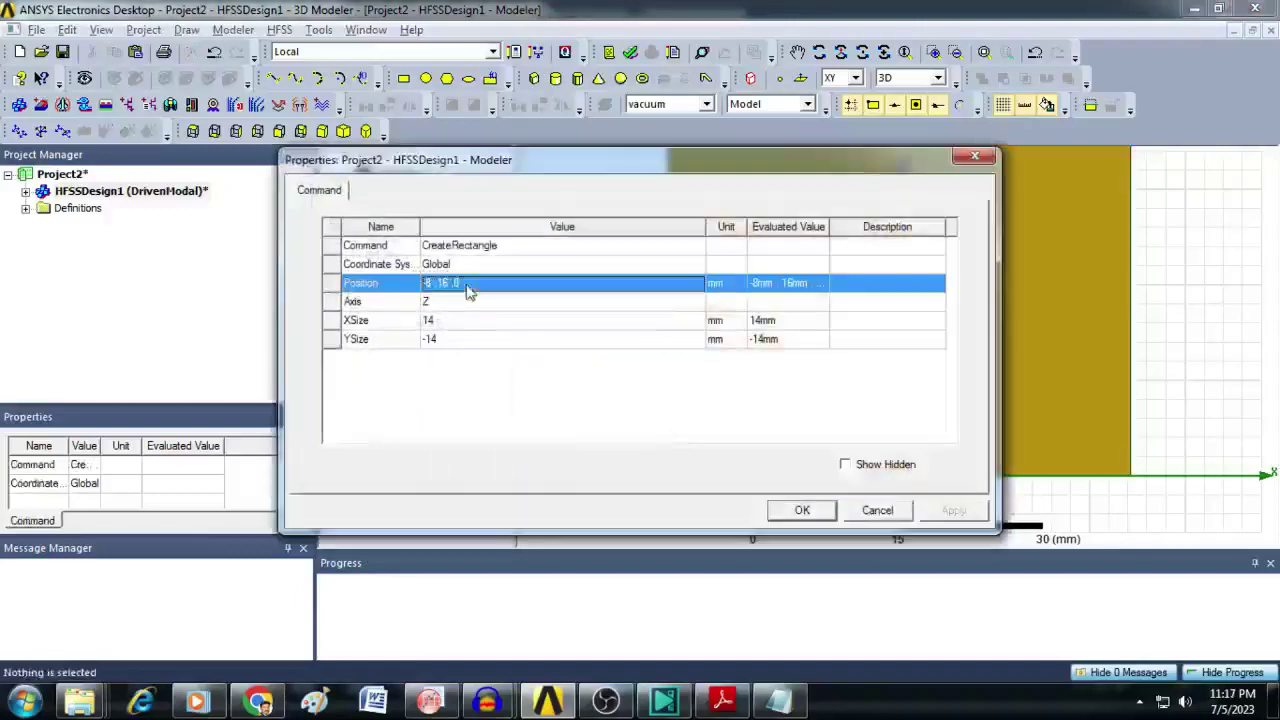
pyautogui.click(467, 283)
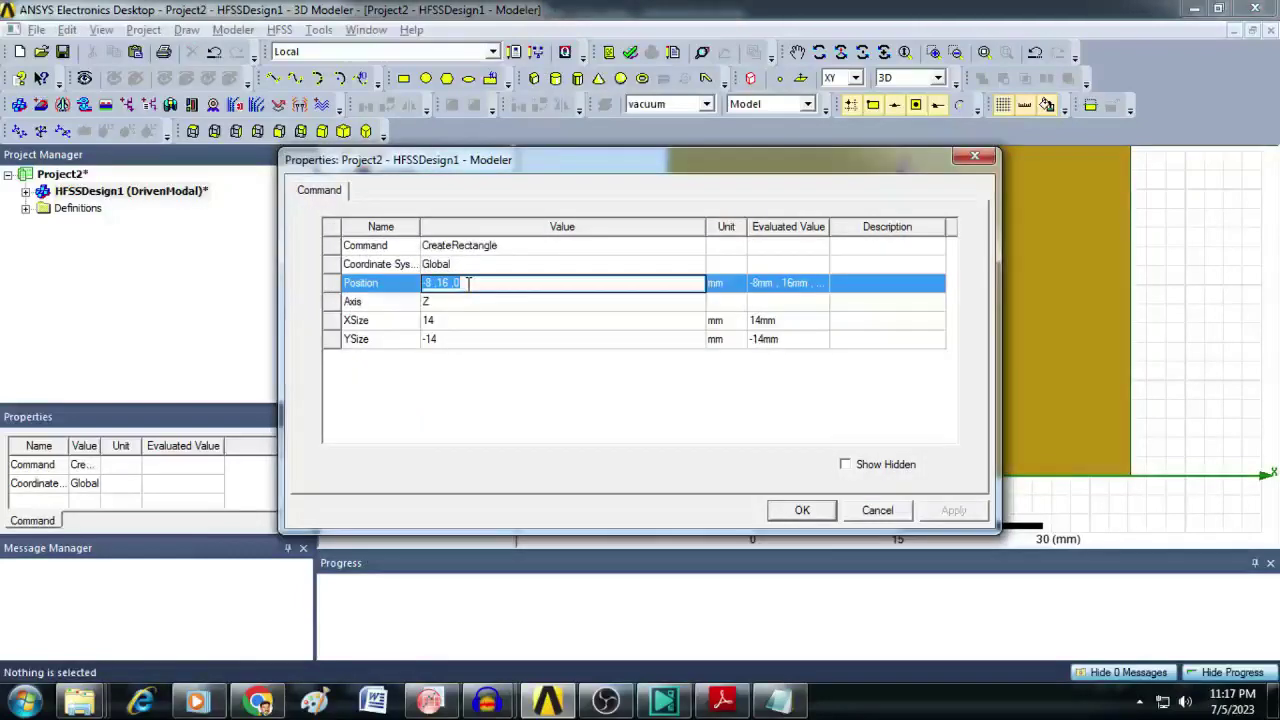
pyautogui.press('BackSpace')
pyautogui.write('-8')
pyautogui.write('W')
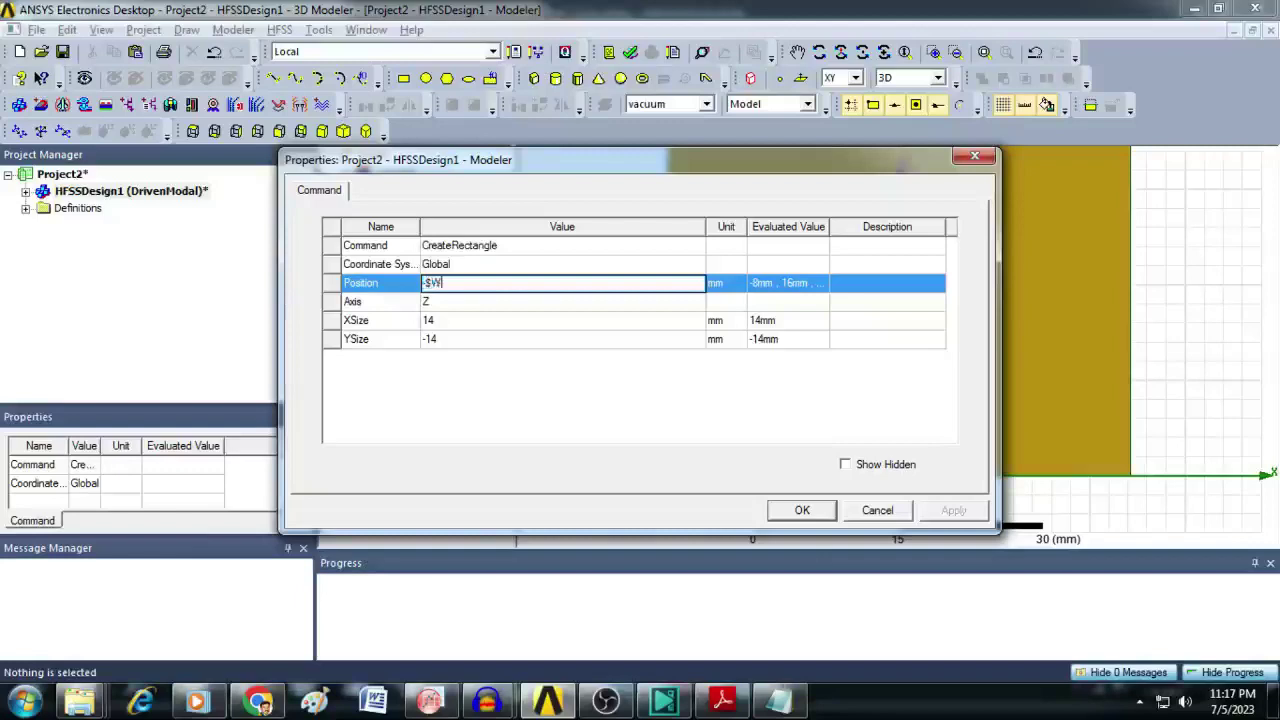
pyautogui.write('f/2,0,0')
# Step: Set the Feed rectangle's XSize to $Wf and YSize to $Lf
pyautogui.click(459, 321)
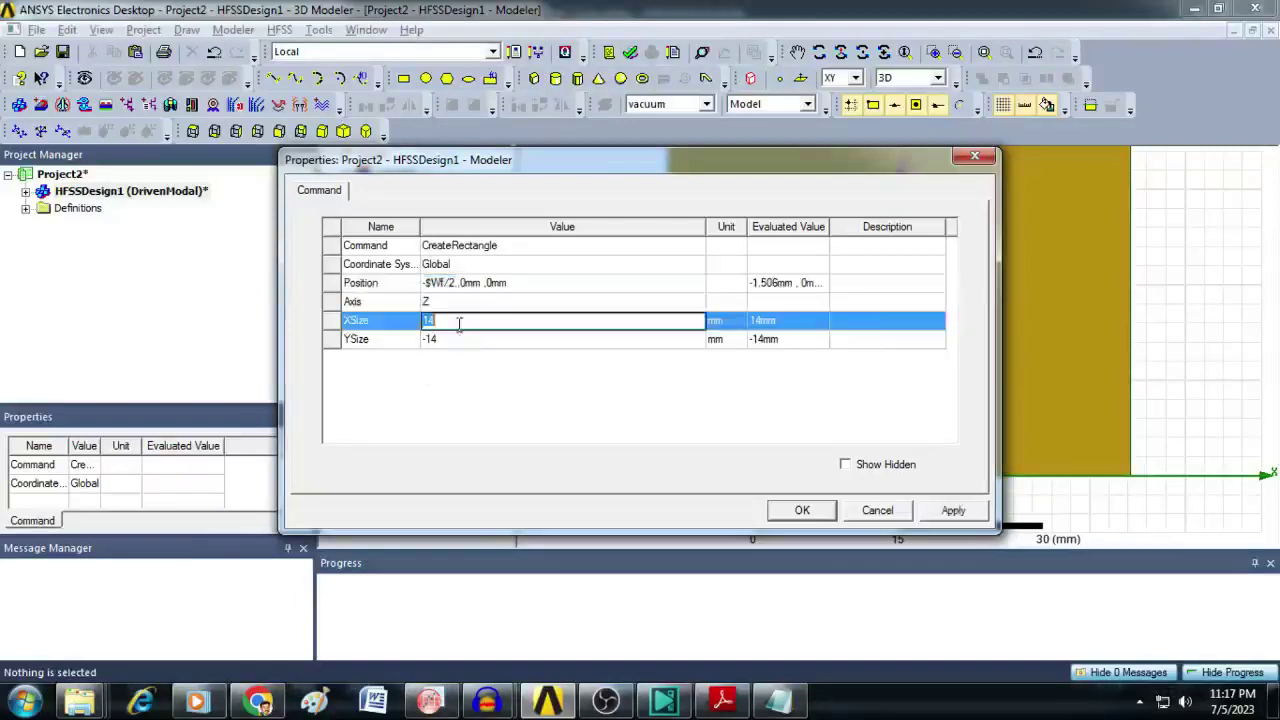
pyautogui.write('$Wf')
pyautogui.click(461, 341)
pyautogui.write('$')
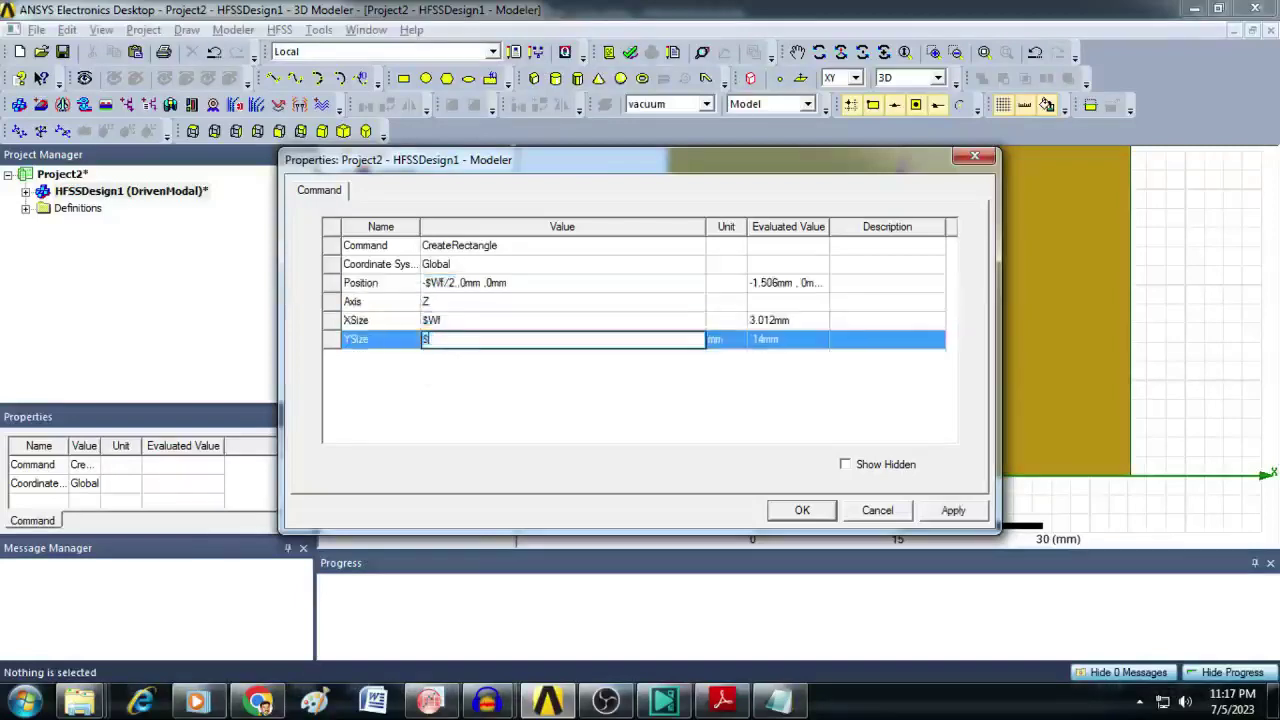
pyautogui.write('Lf')
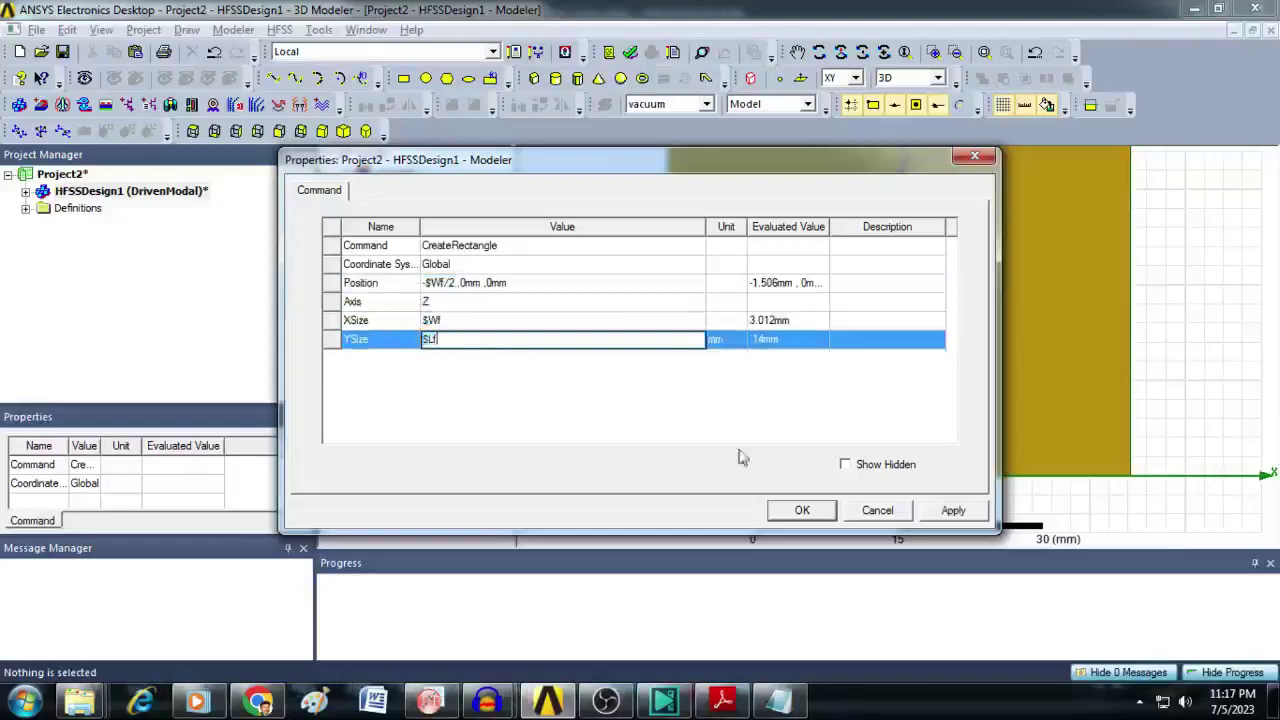
pyautogui.click(801, 511)
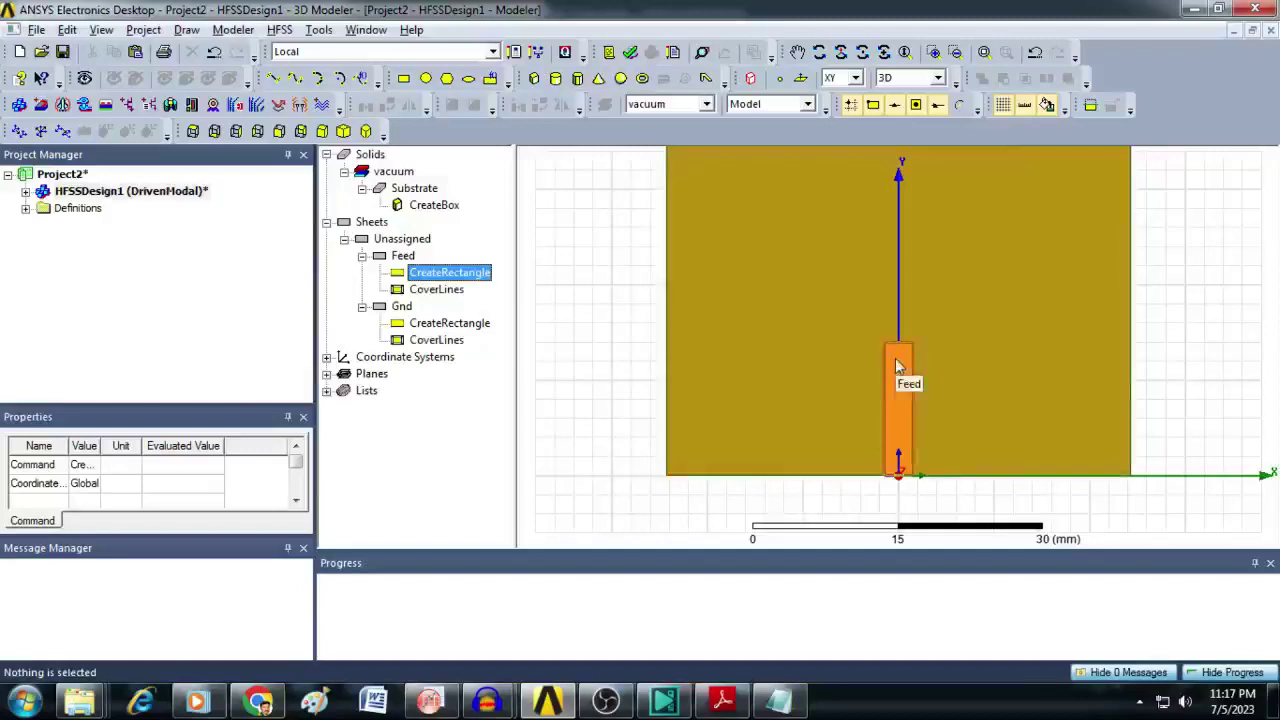
pyautogui.click(563, 254)
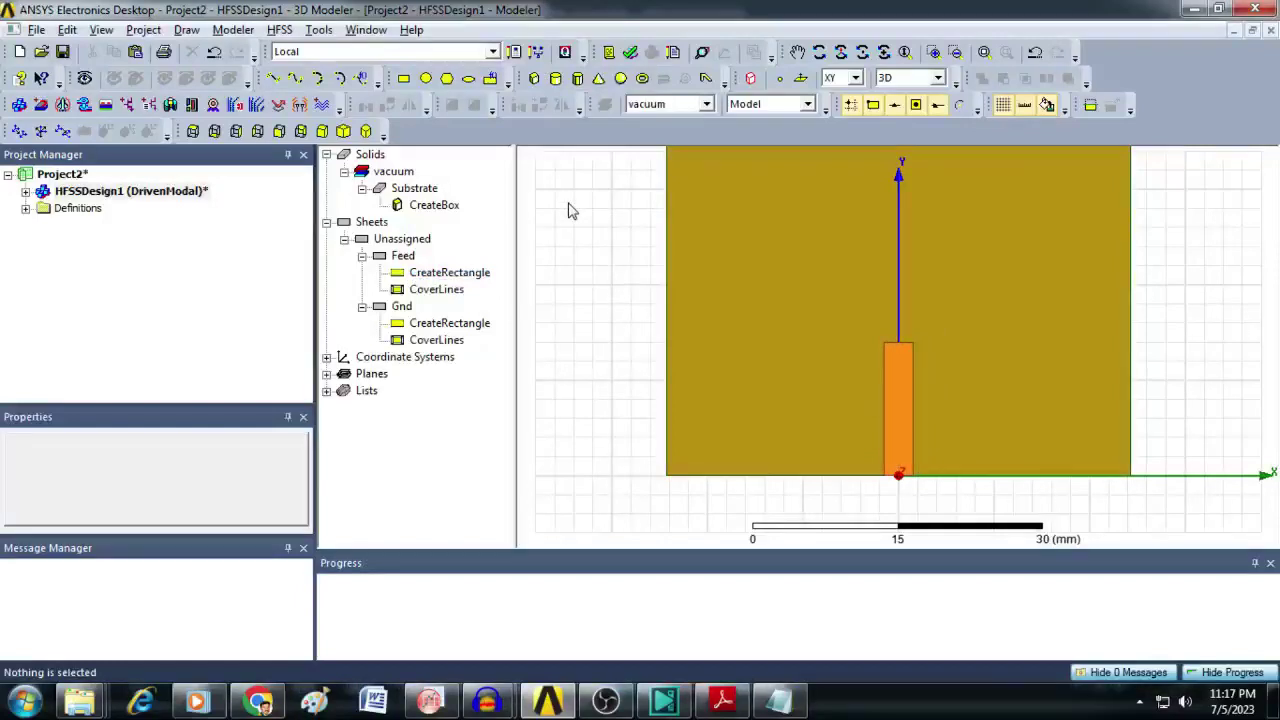
# Step: Draw a rectangle about 26 mm by 14 mm on the substrate above the Feed, starting at about (-16, 30, 0) mm
pyautogui.click(408, 83)
pyautogui.click(745, 190)
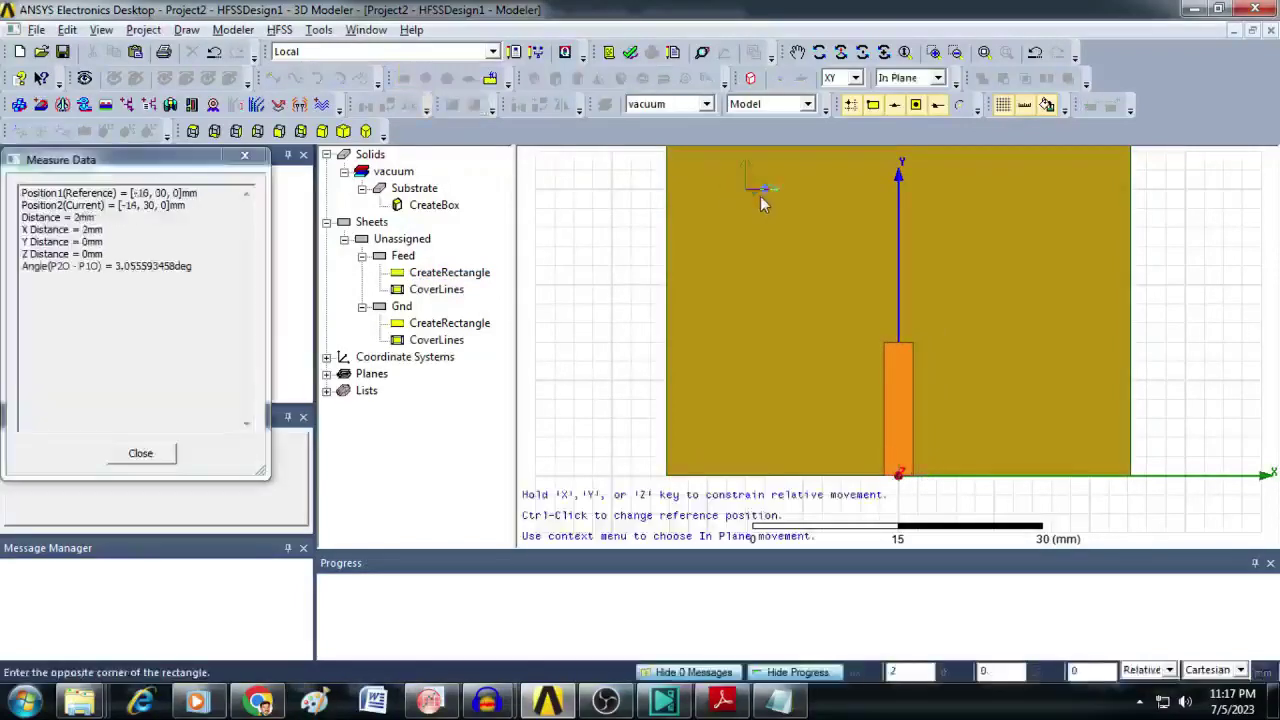
pyautogui.click(1005, 320)
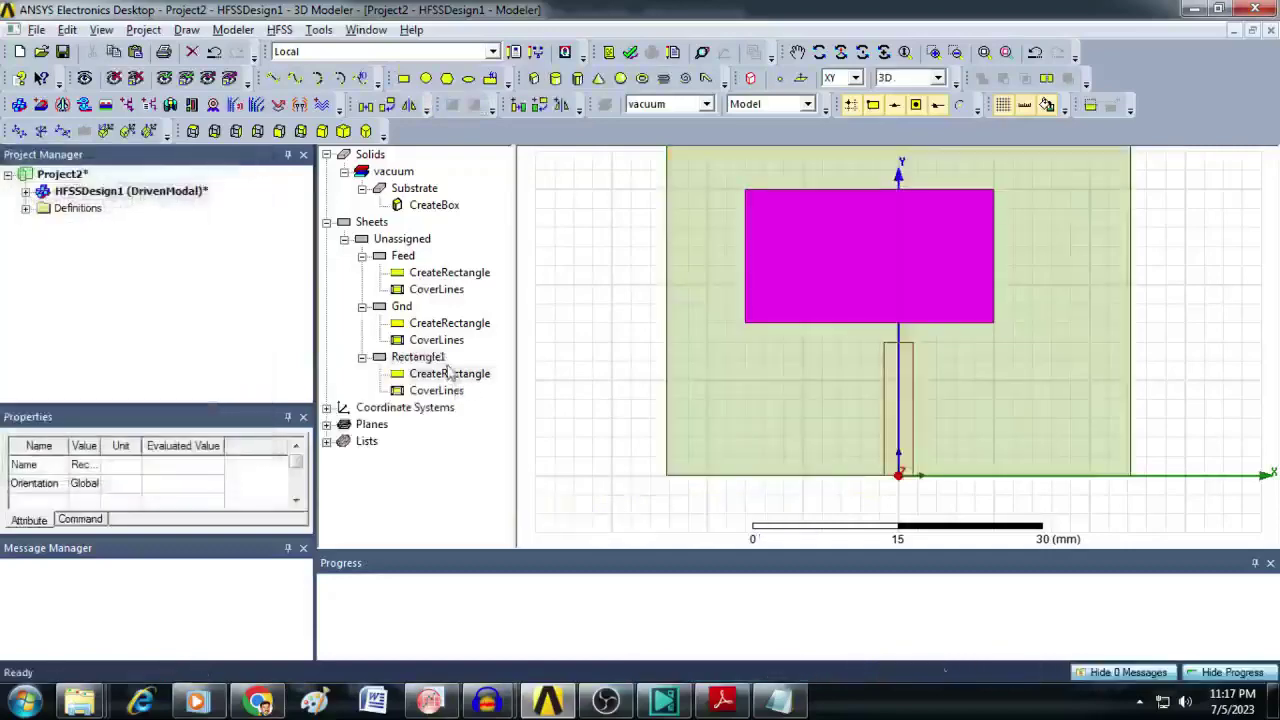
# Step: Rename the rectangle above the Feed as Patch and set its color to orange
pyautogui.doubleClick(444, 360)
pyautogui.click(506, 247)
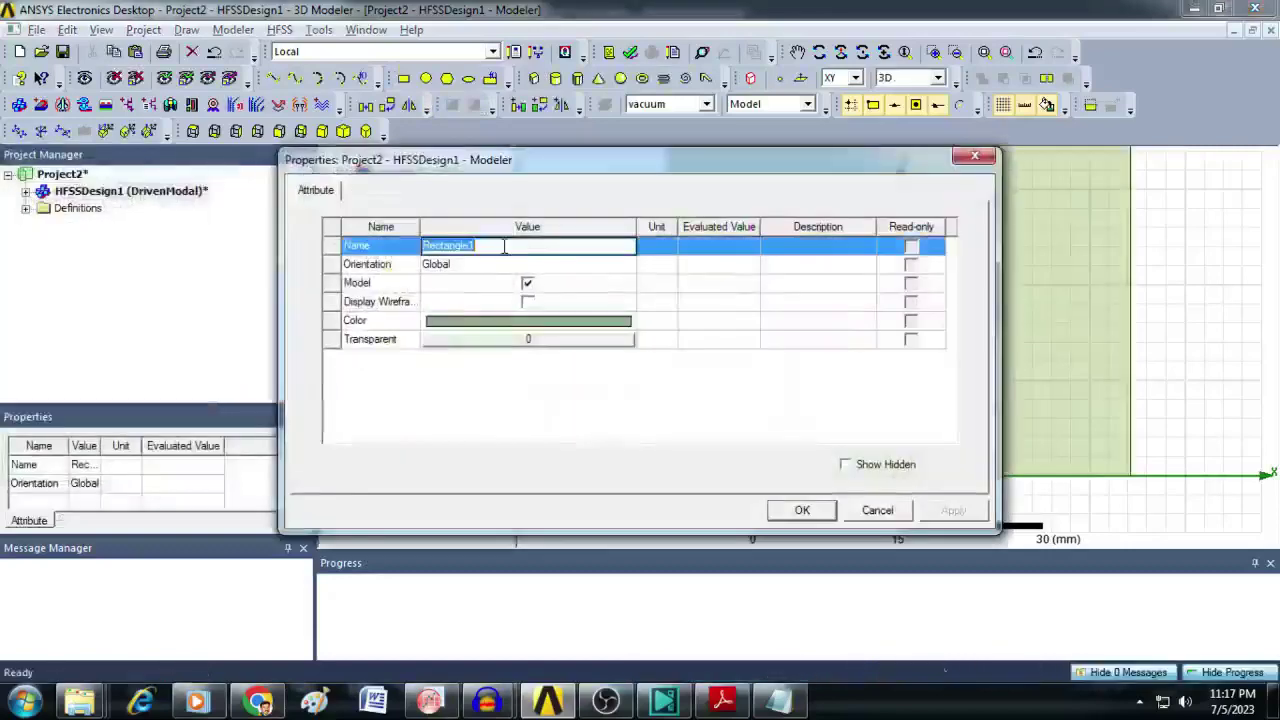
pyautogui.write('Patch')
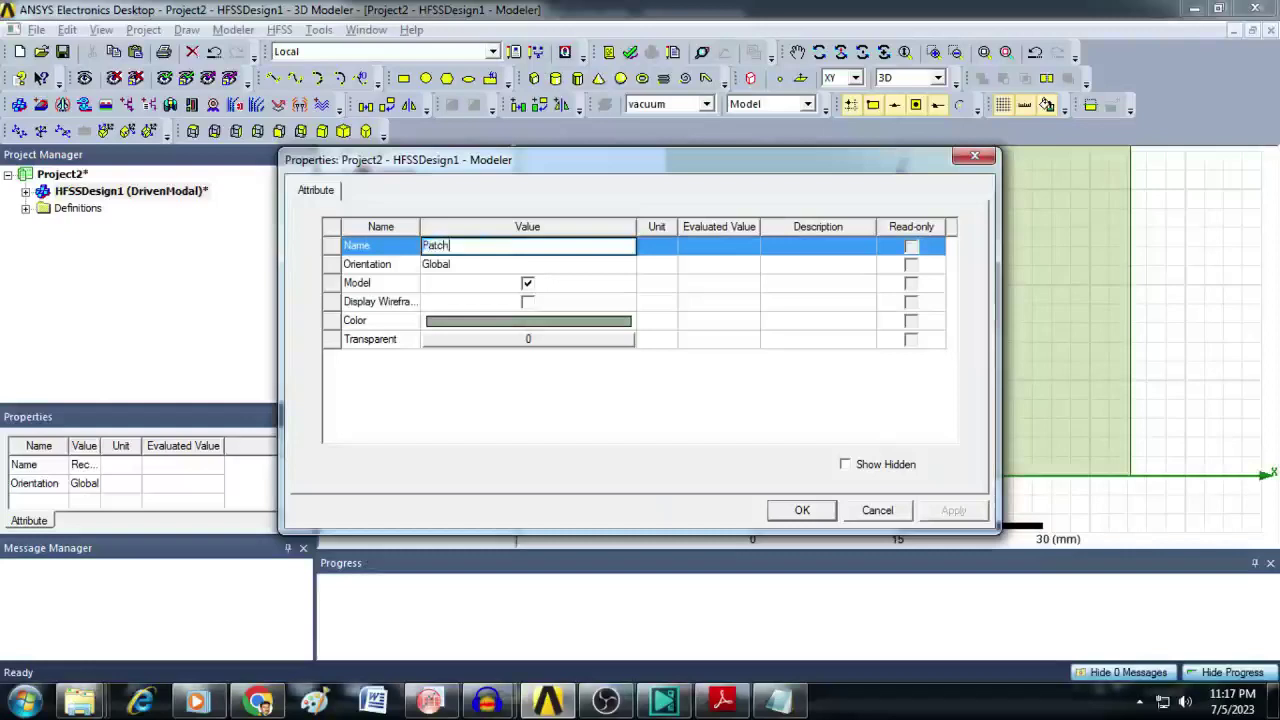
pyautogui.click(567, 325)
pyautogui.click(472, 305)
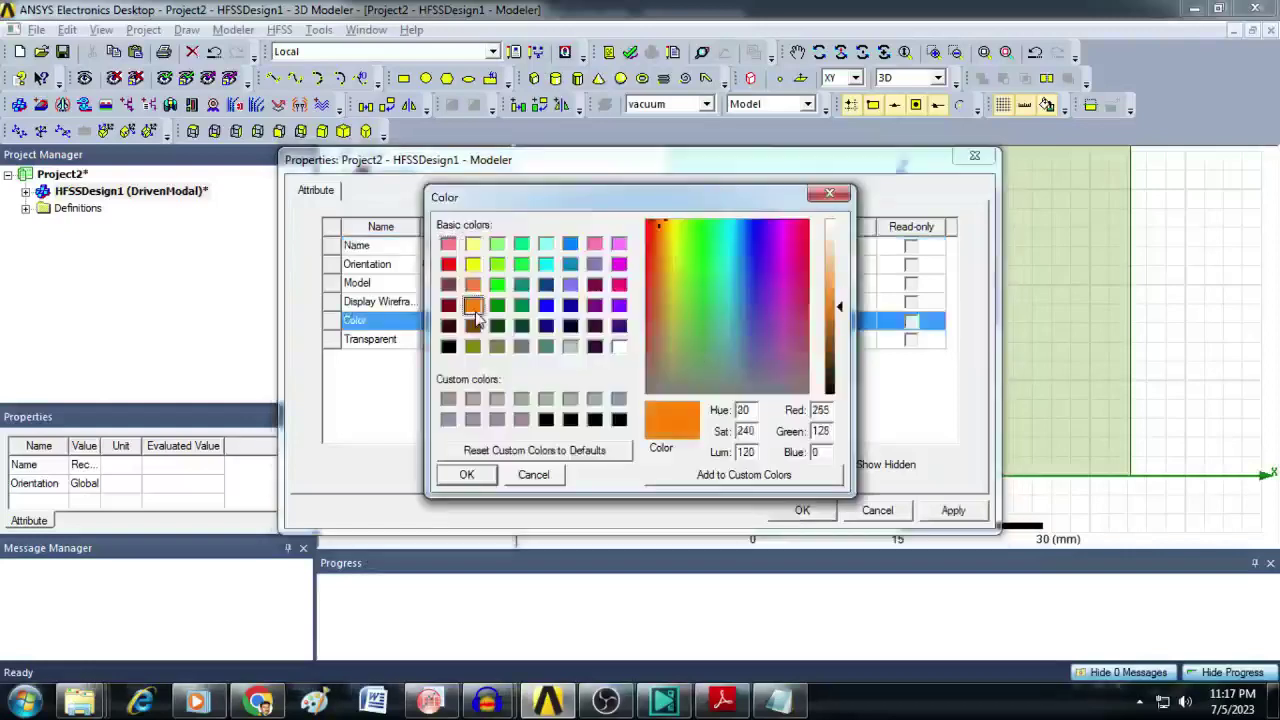
pyautogui.click(469, 474)
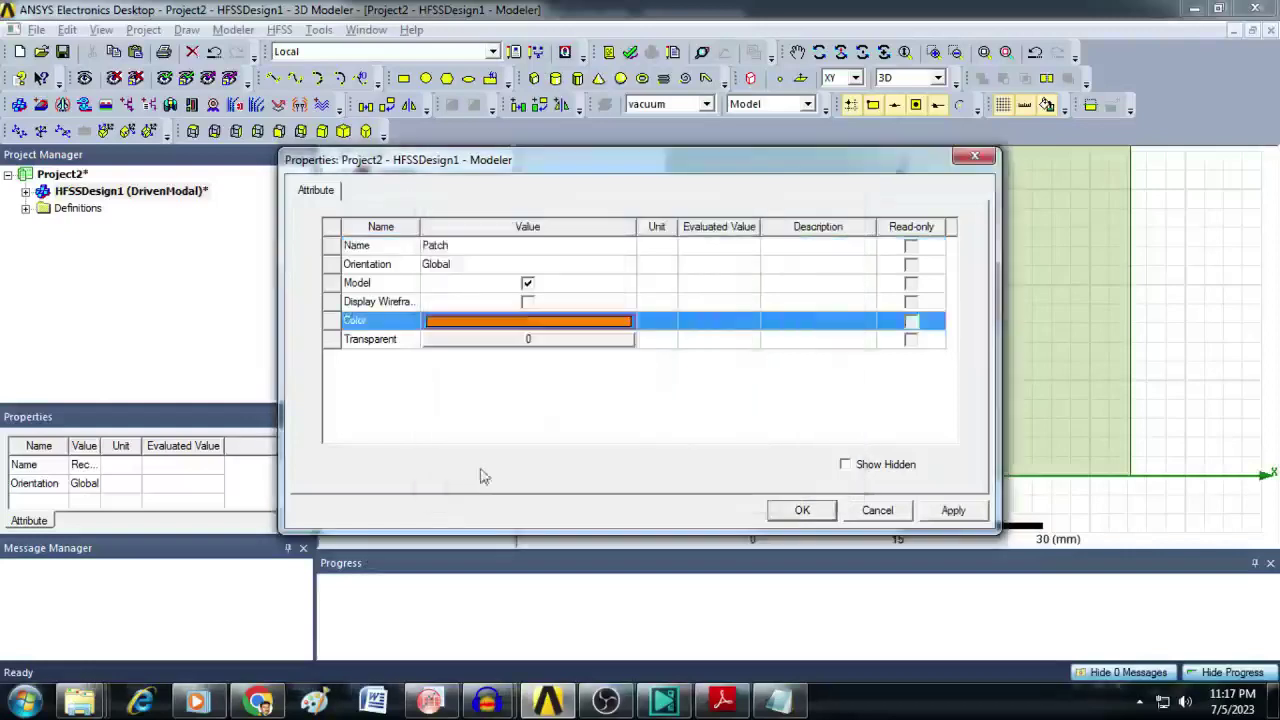
pyautogui.click(823, 513)
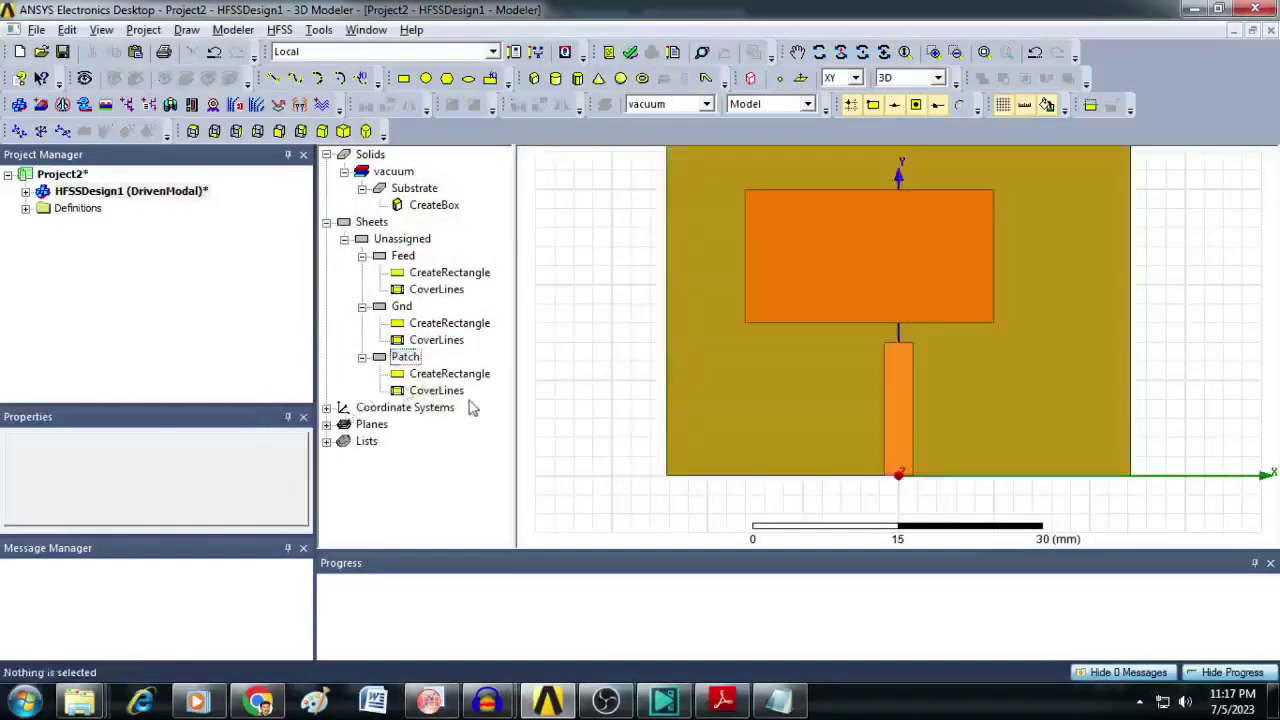
pyautogui.click(474, 445)
# Step: Set the position of the Patch rectangle to -$Wp/2, $Lf-$Lins, 0mm
pyautogui.doubleClick(466, 374)
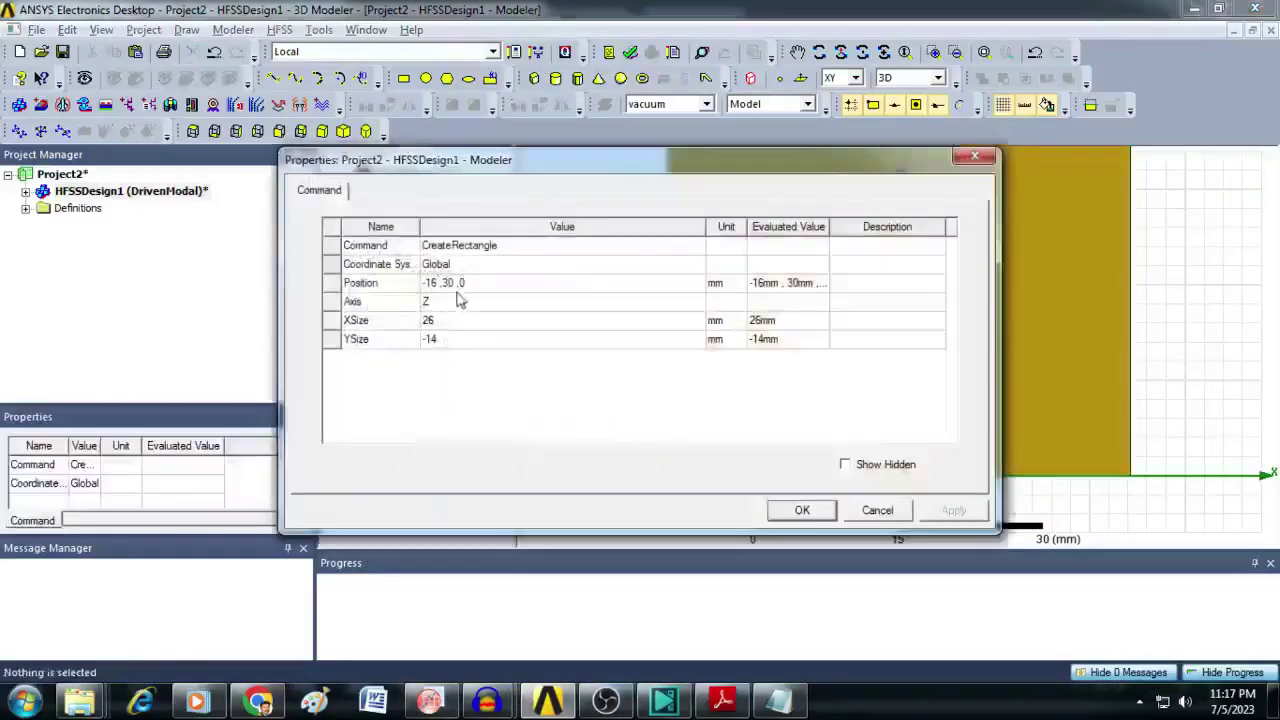
pyautogui.click(478, 286)
pyautogui.click(479, 286)
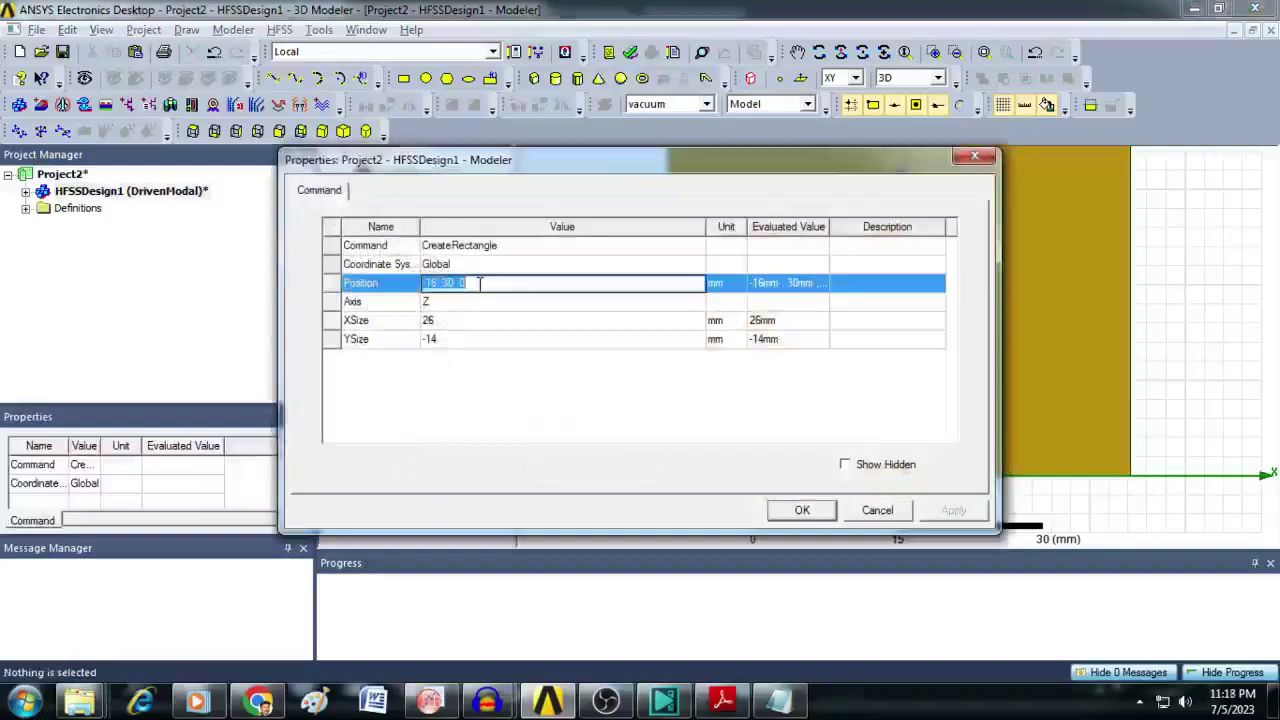
pyautogui.press('BackSpace')
pyautogui.write('$Wp')
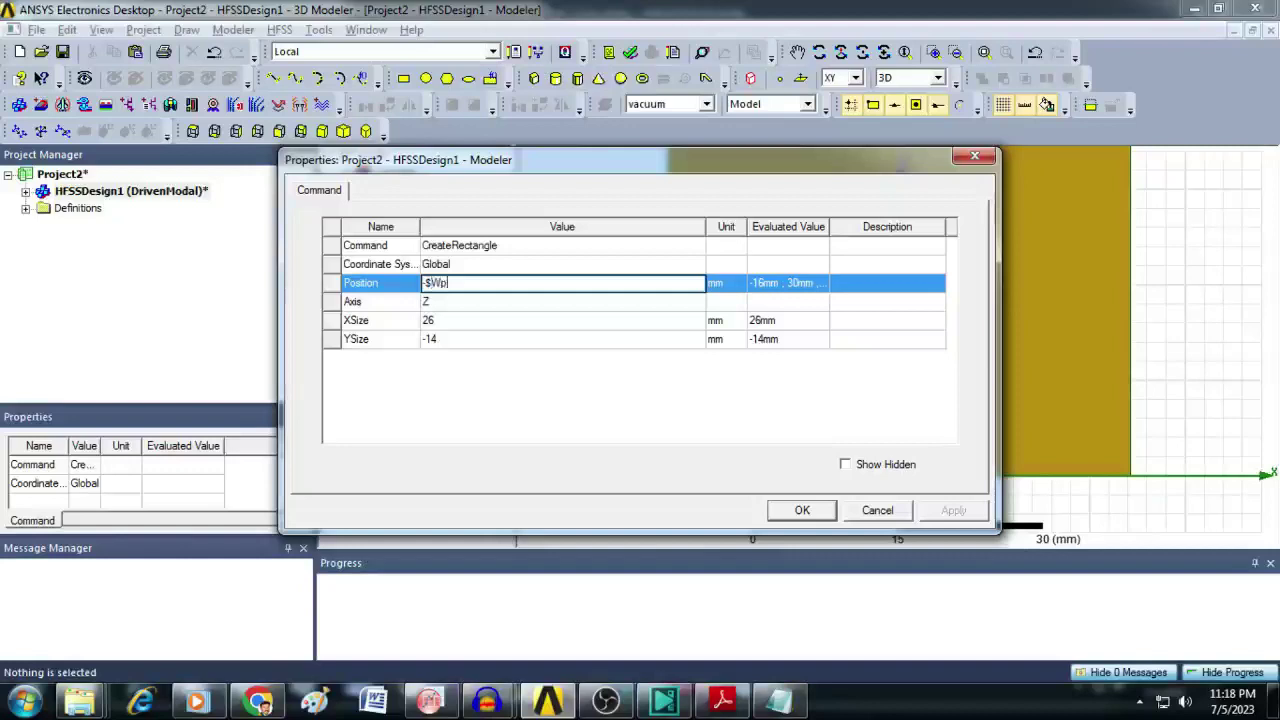
pyautogui.write('/2')
pyautogui.write(',$Lf-$Lins ')
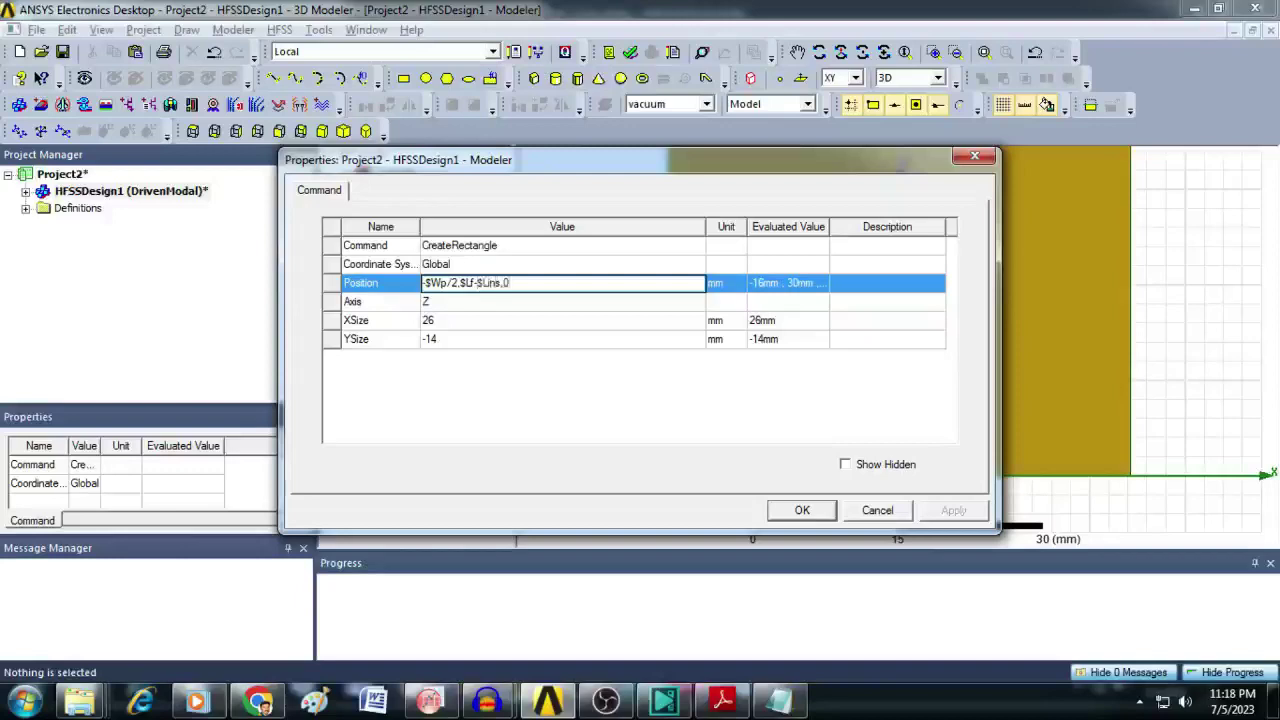
pyautogui.write(',0')
# Step: Set the Patch rectangle's XSize to $Wp and YSize to $Lp
pyautogui.click(450, 321)
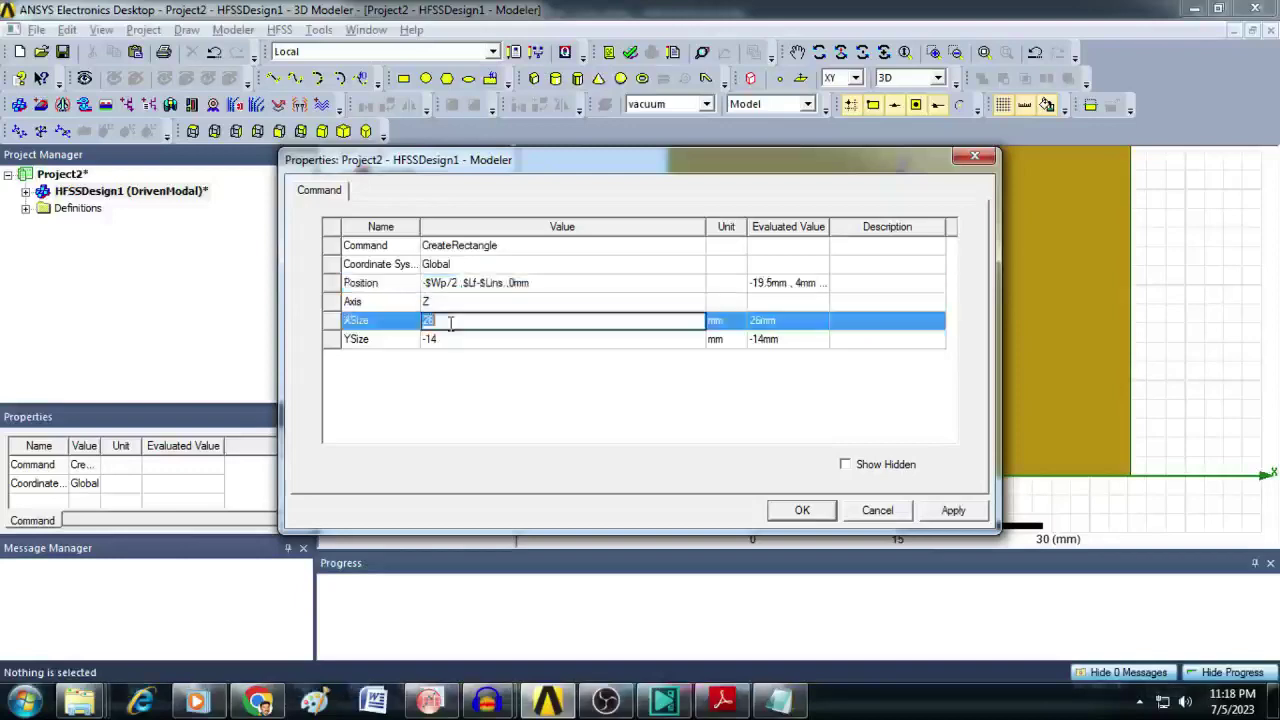
pyautogui.write('$')
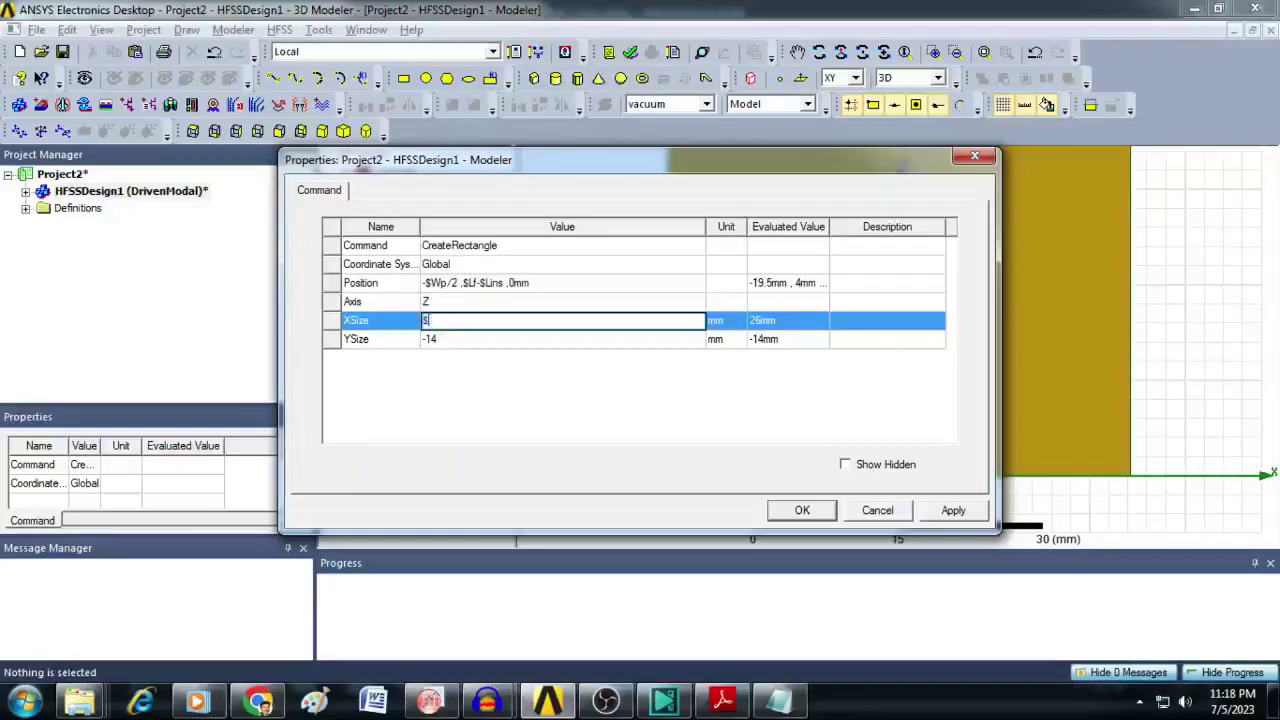
pyautogui.write('Wp')
pyautogui.click(476, 341)
pyautogui.write('$')
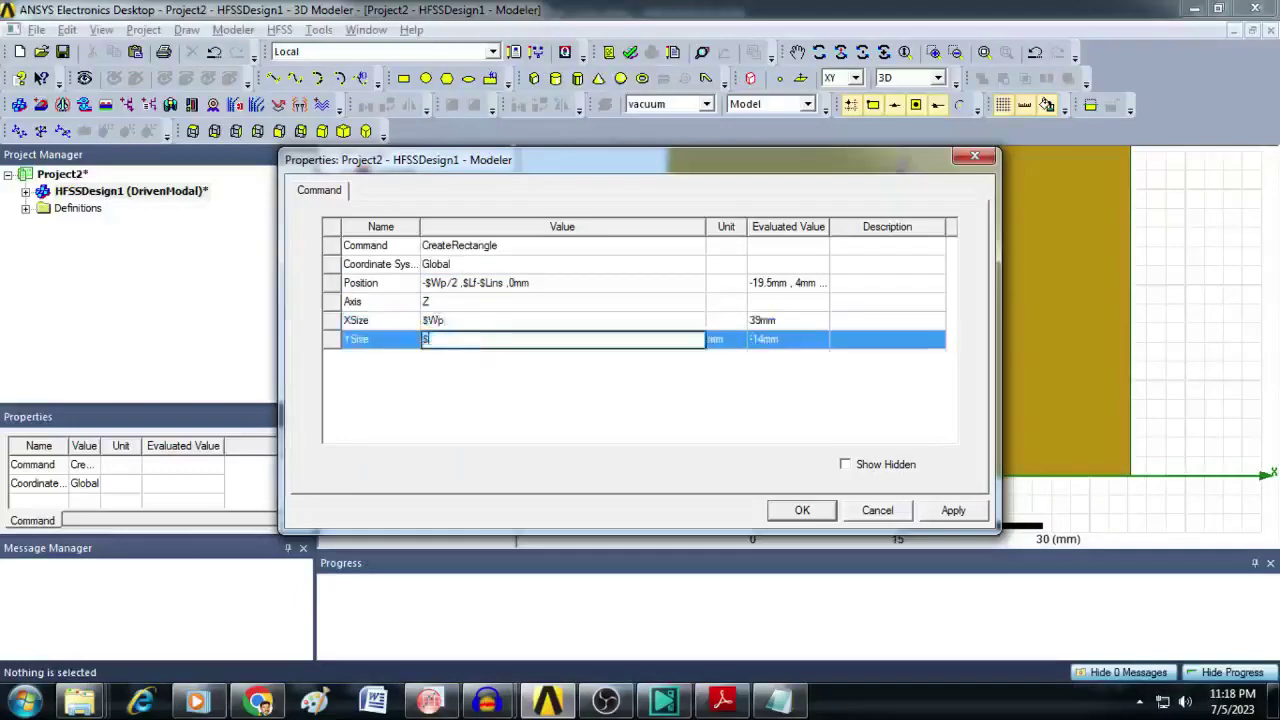
pyautogui.write('Lp')
pyautogui.click(790, 510)
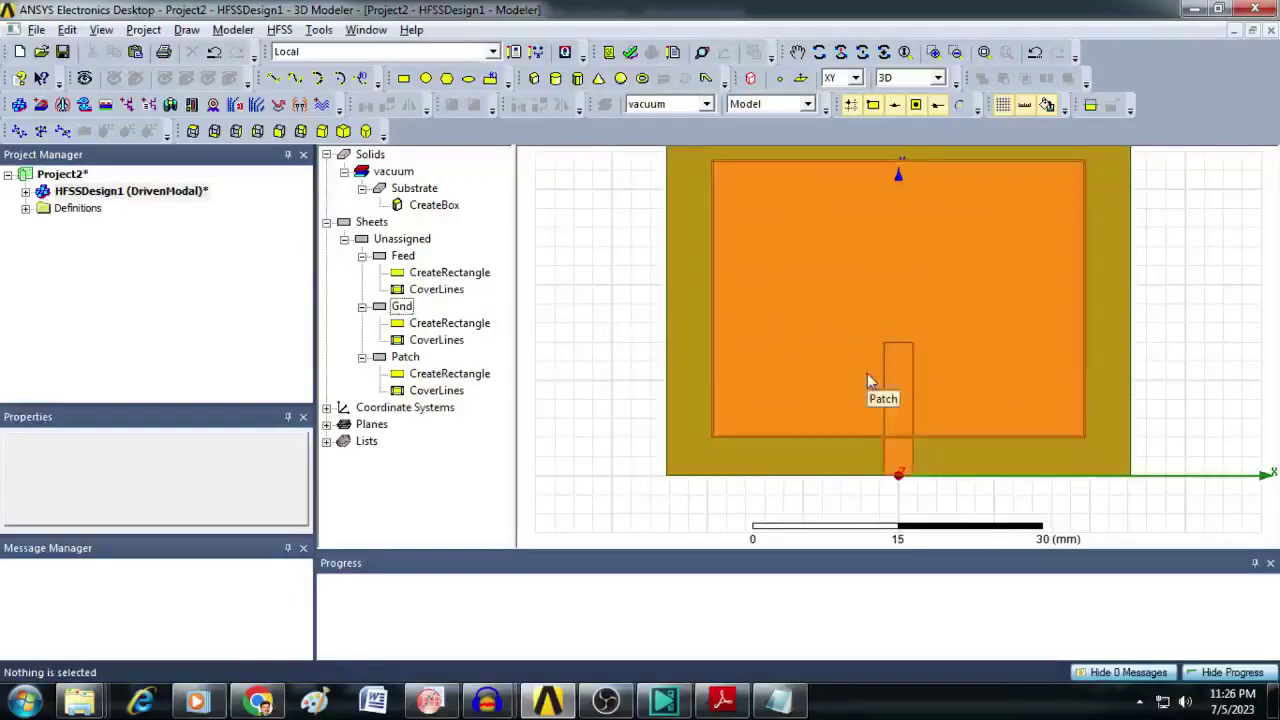
# Step: Draw a rectangle about 10 mm by 10 mm on the patch beside the feed line, starting at about (-14, 22, 0) mm
pyautogui.click(404, 79)
pyautogui.click(765, 266)
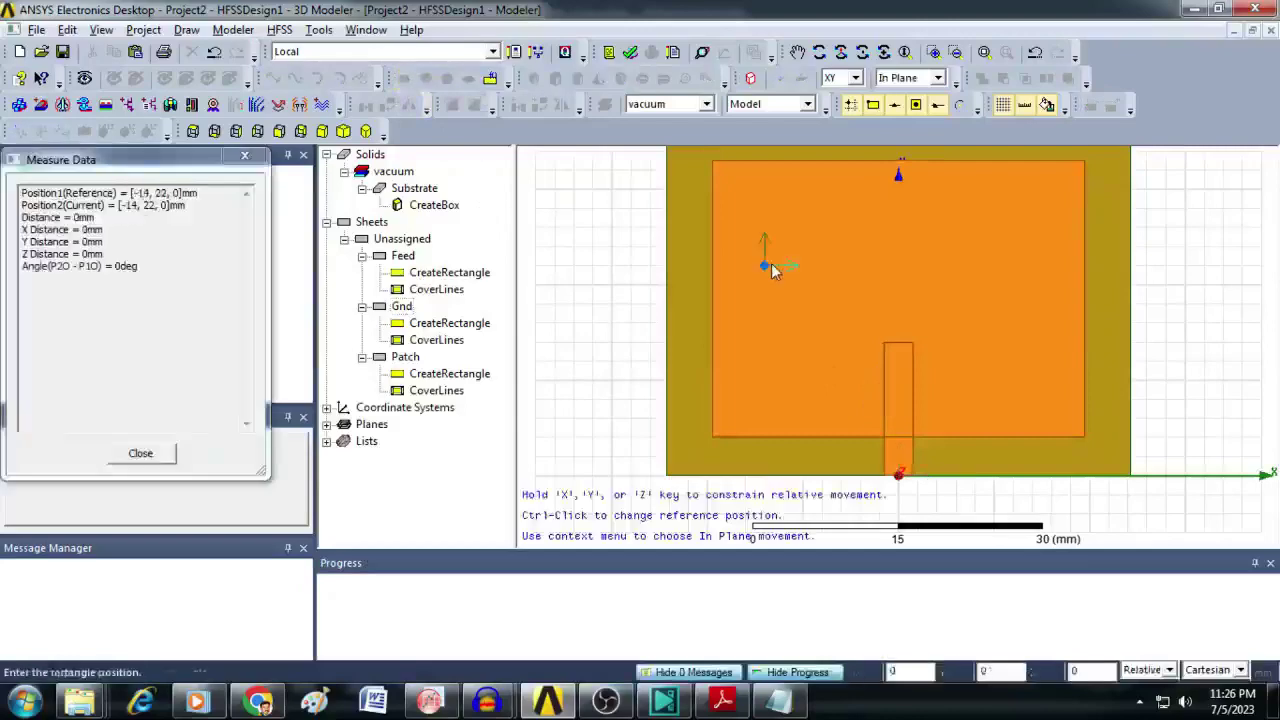
pyautogui.click(866, 362)
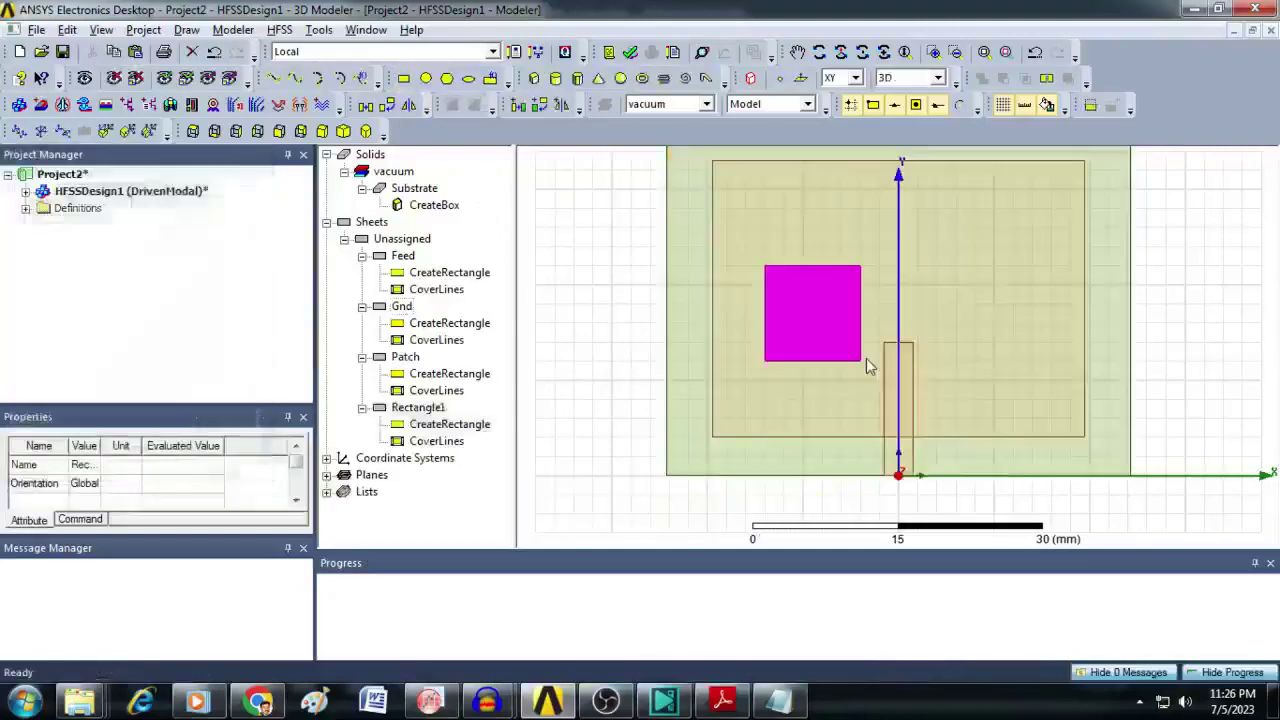
# Step: Rename the new rectangle on the patch as Gap
pyautogui.doubleClick(420, 408)
pyautogui.click(515, 246)
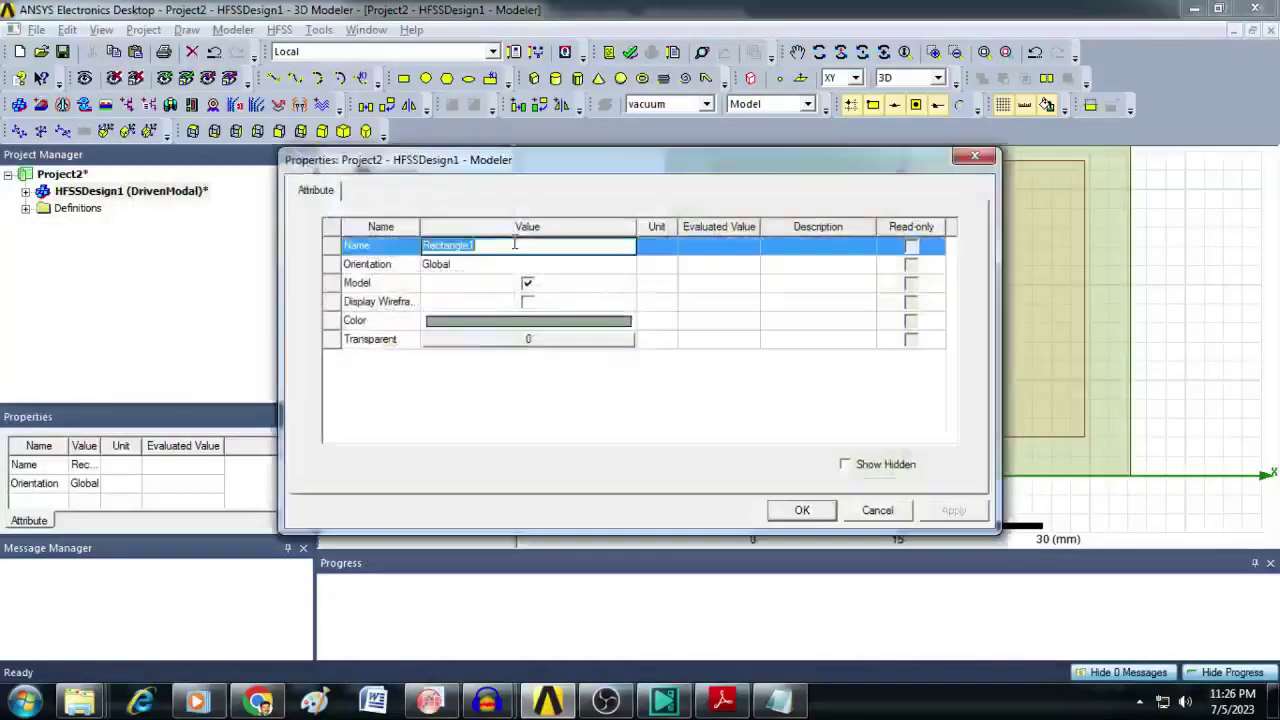
pyautogui.write('Gap')
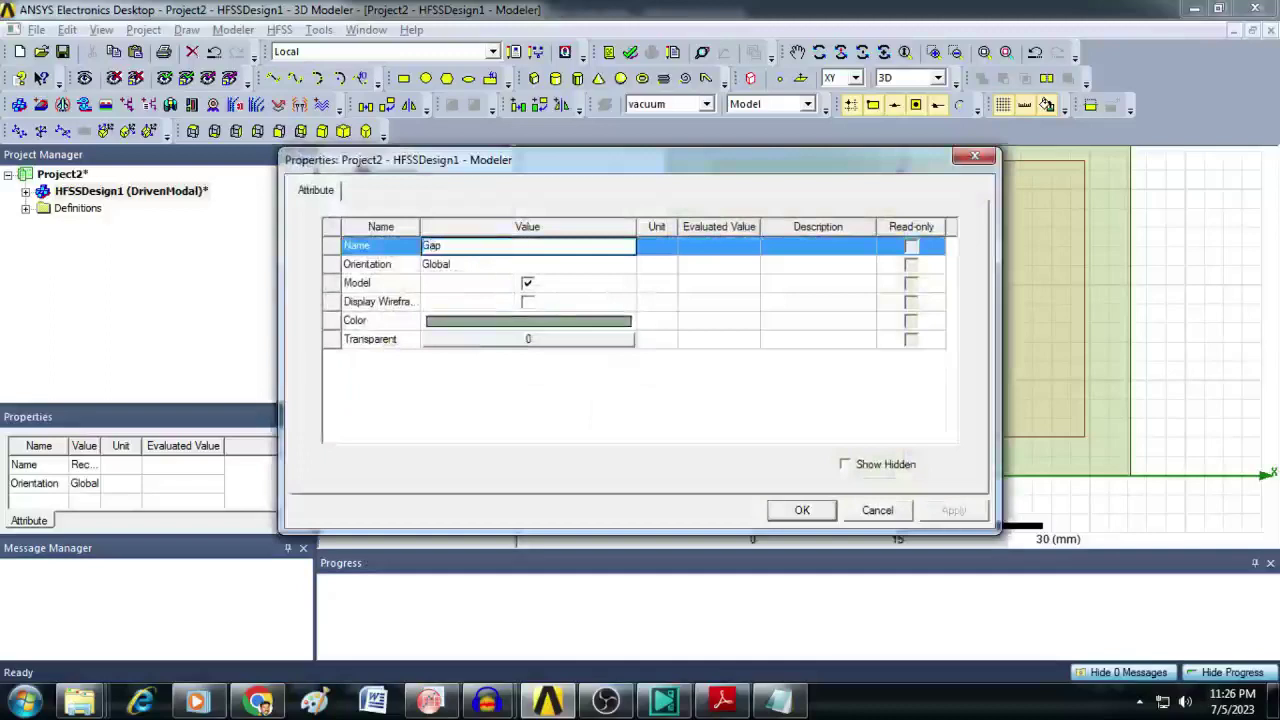
pyautogui.click(790, 512)
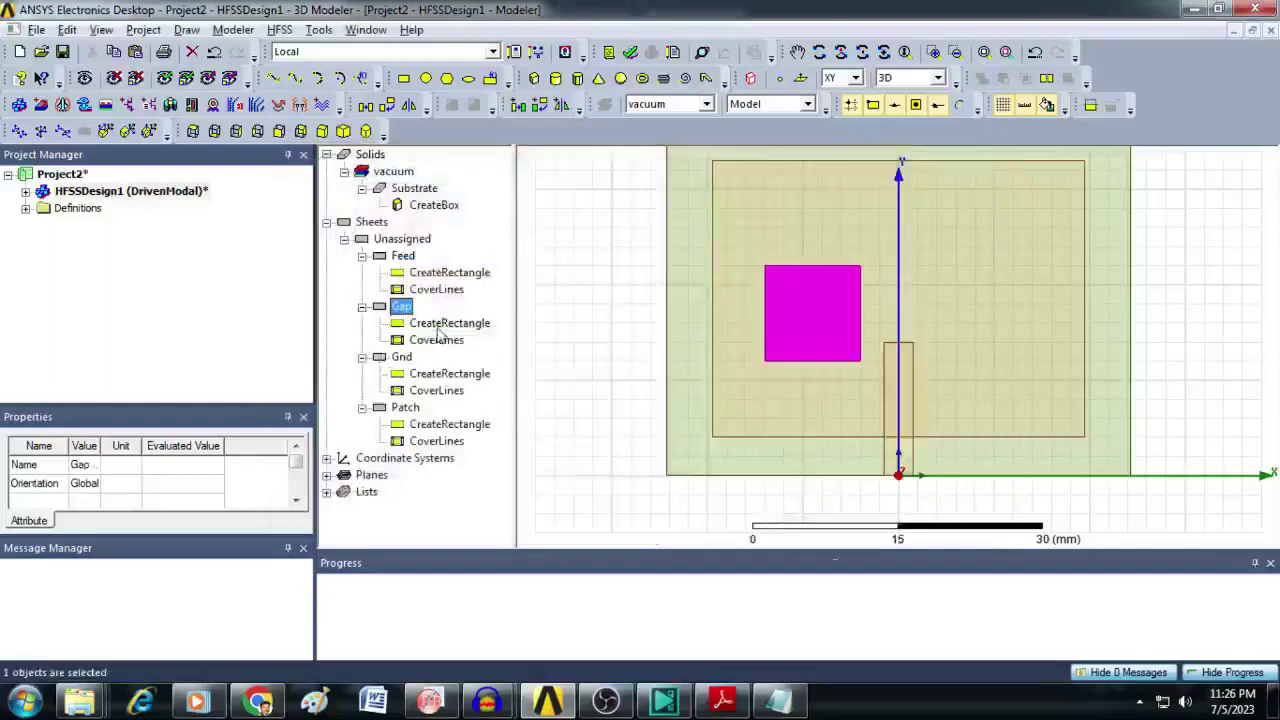
# Step: Set the position of the Gap rectangle to -$Wins/2, $Lf-$Lins, 0mm
pyautogui.doubleClick(440, 324)
pyautogui.click(477, 290)
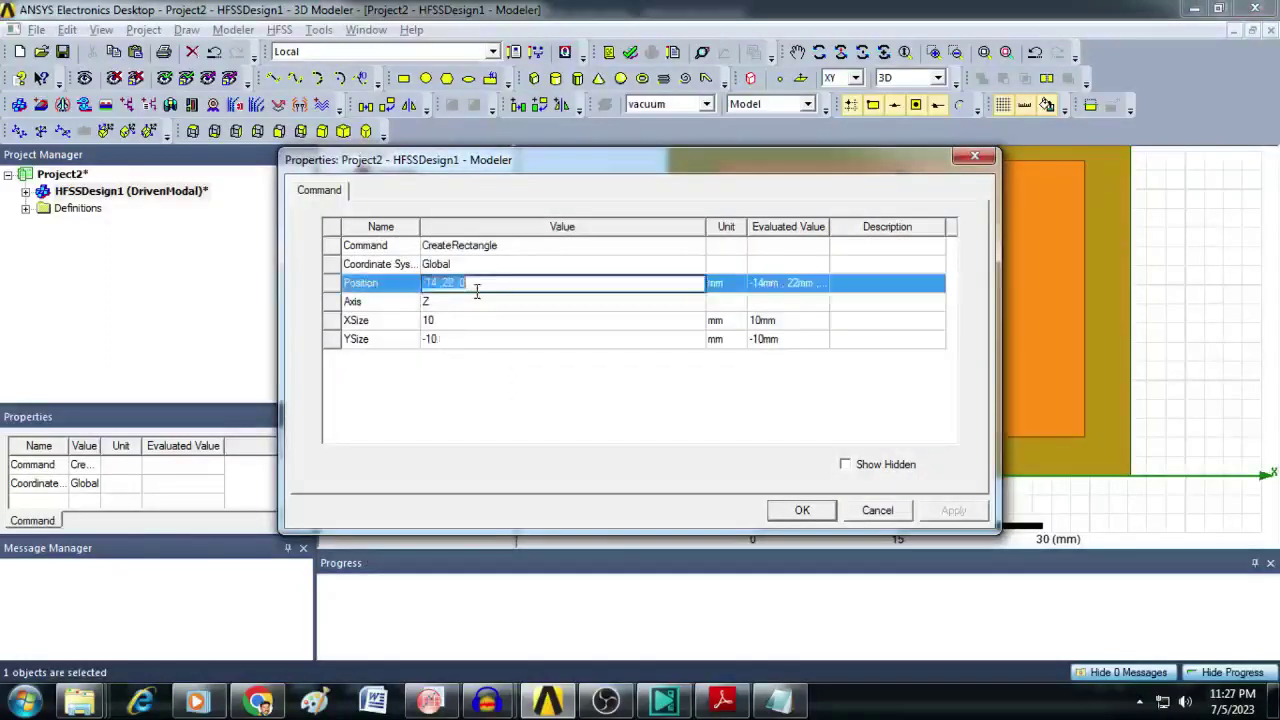
pyautogui.press('BackSpace')
pyautogui.write('-$Wins')
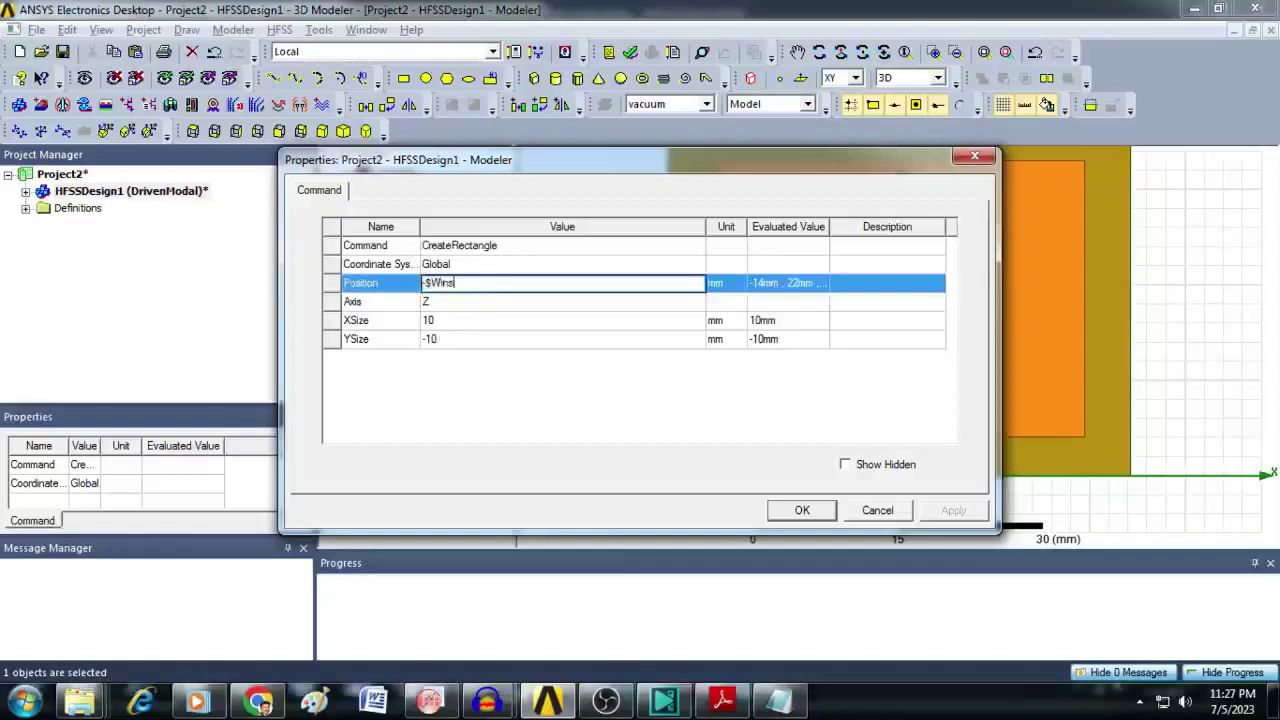
pyautogui.write('/2,$Lf')
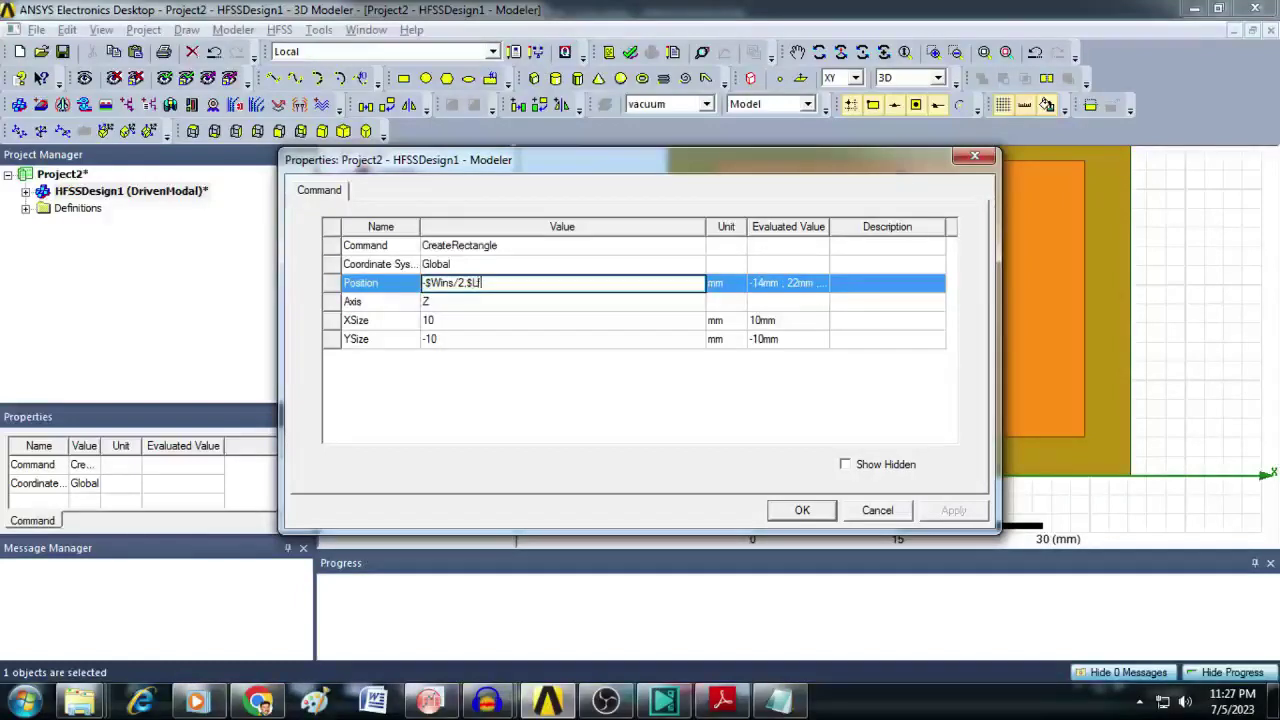
pyautogui.write('-$Lins,0')
# Step: Set the Gap rectangle's XSize to $Wins and YSize to $Lins
pyautogui.click(451, 320)
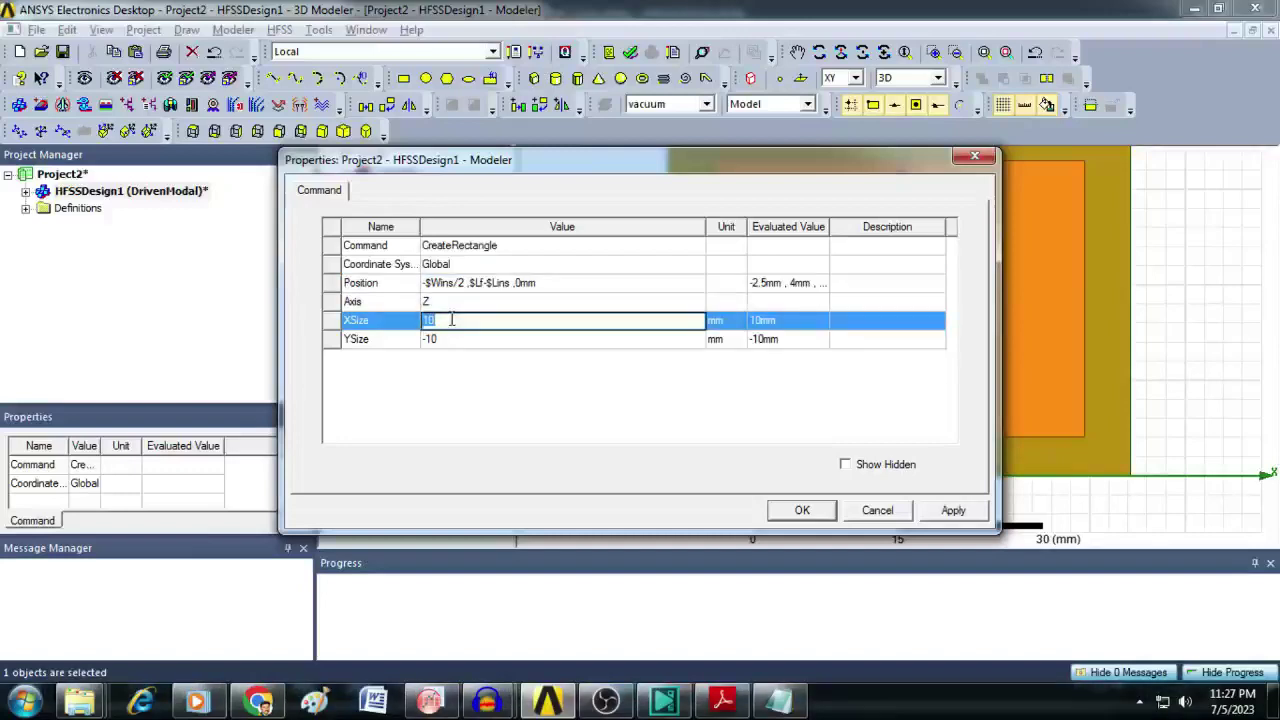
pyautogui.write('$Wins')
pyautogui.click(468, 339)
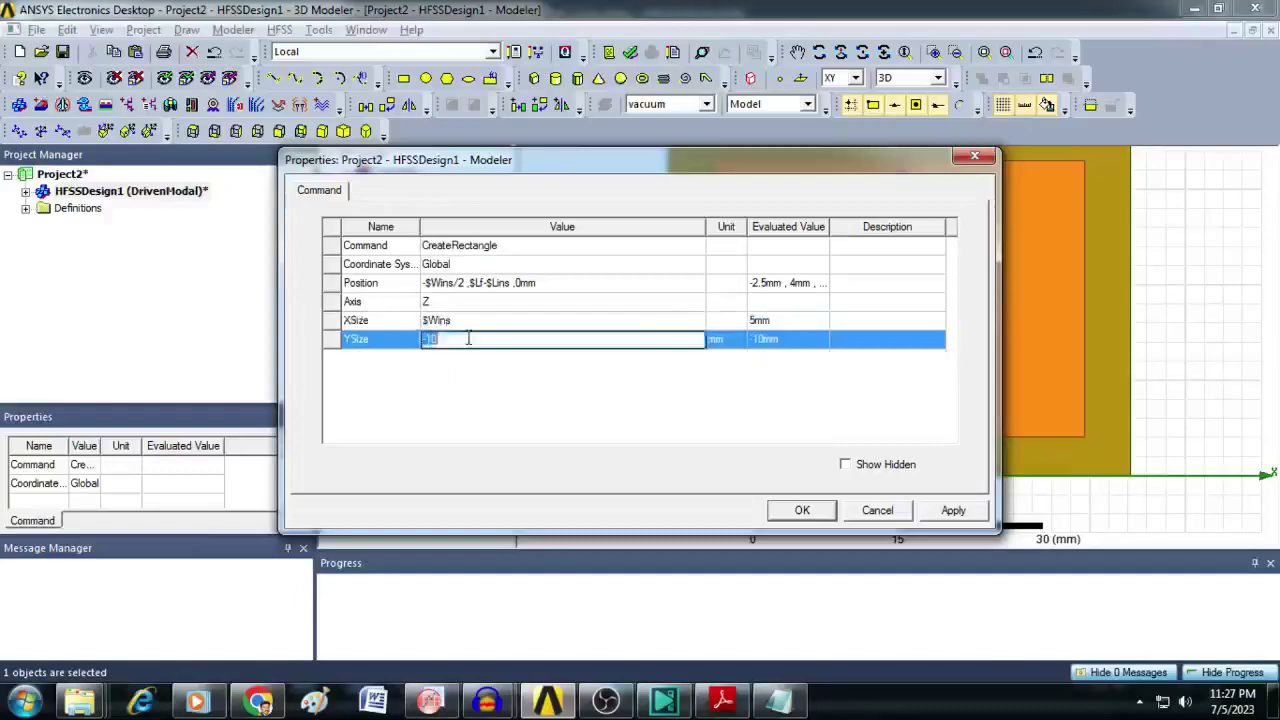
pyautogui.write('$Lins')
pyautogui.click(826, 511)
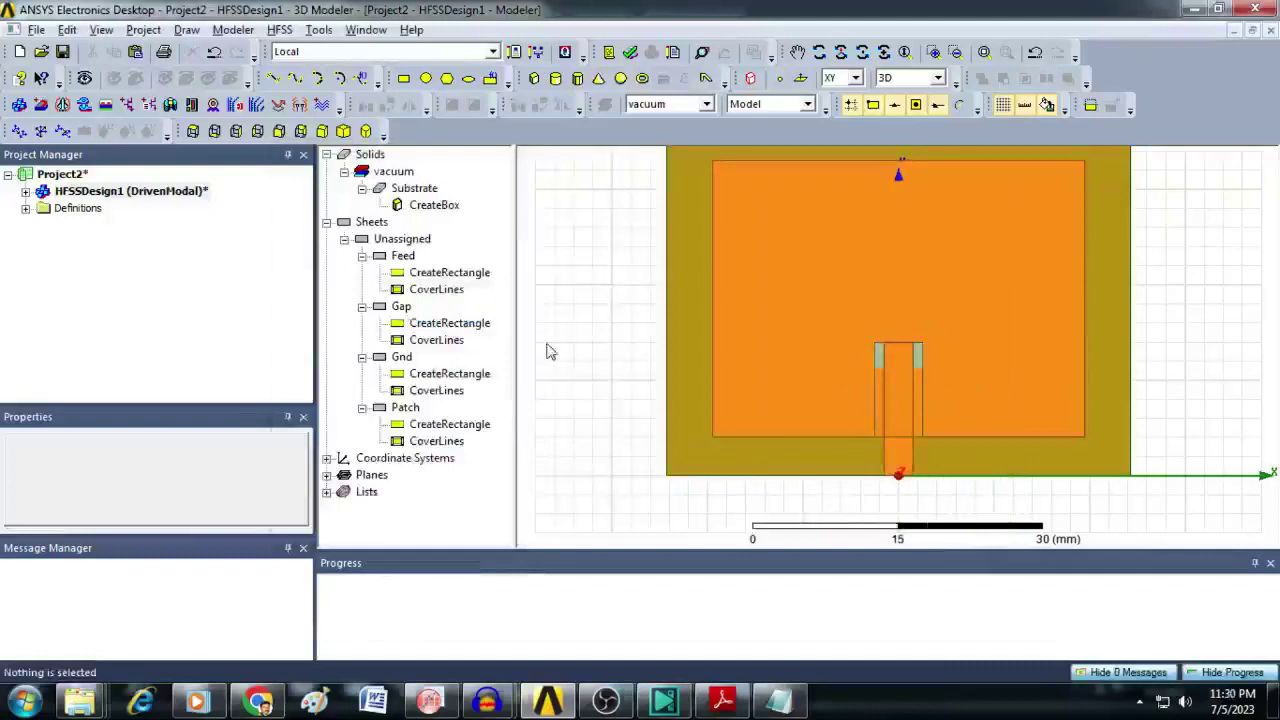
# Step: Subtract the Gap rectangle from the Patch without cloning the tool object
pyautogui.click(406, 409)
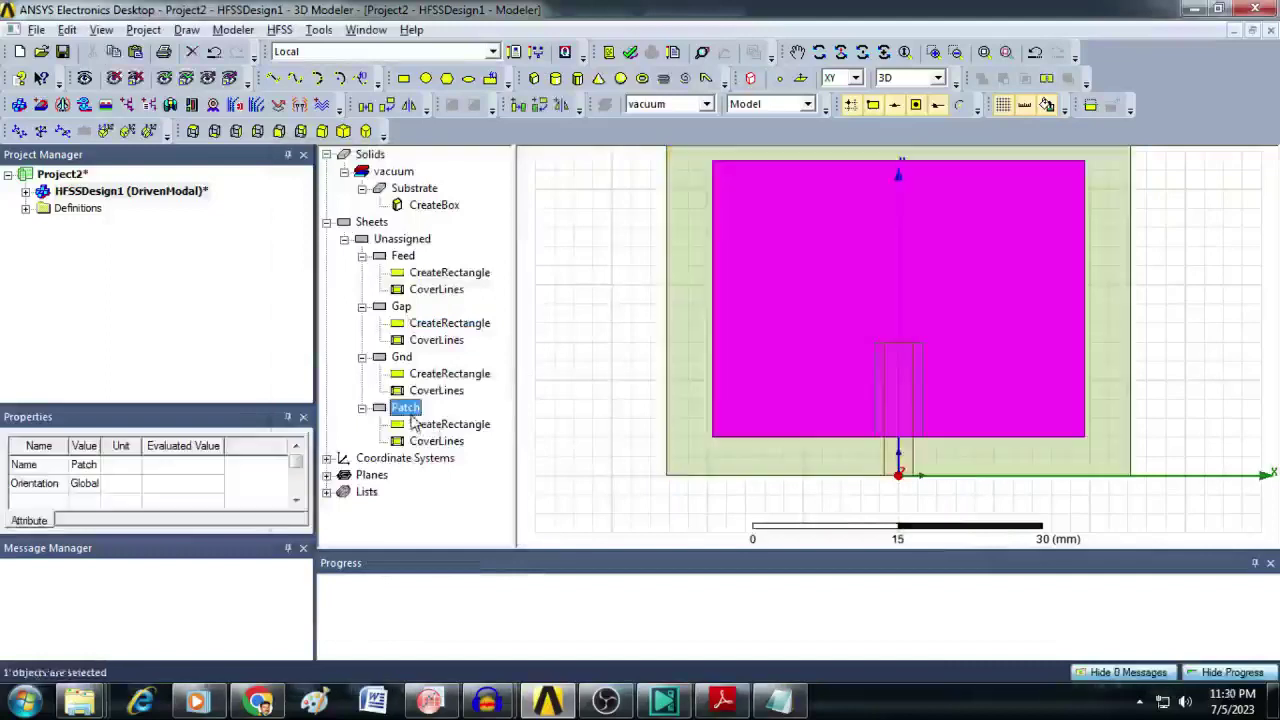
pyautogui.keyDown('ctrl'); pyautogui.click(404, 308); pyautogui.keyUp('ctrl')
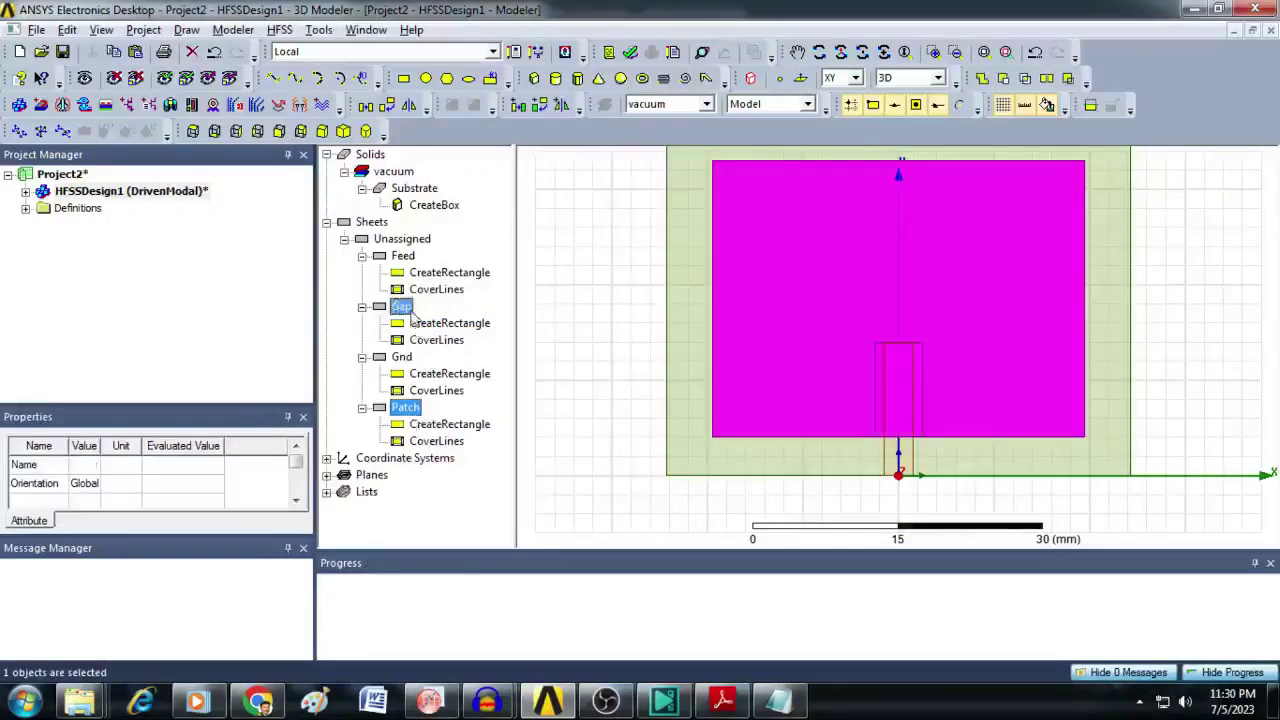
pyautogui.click(1005, 80)
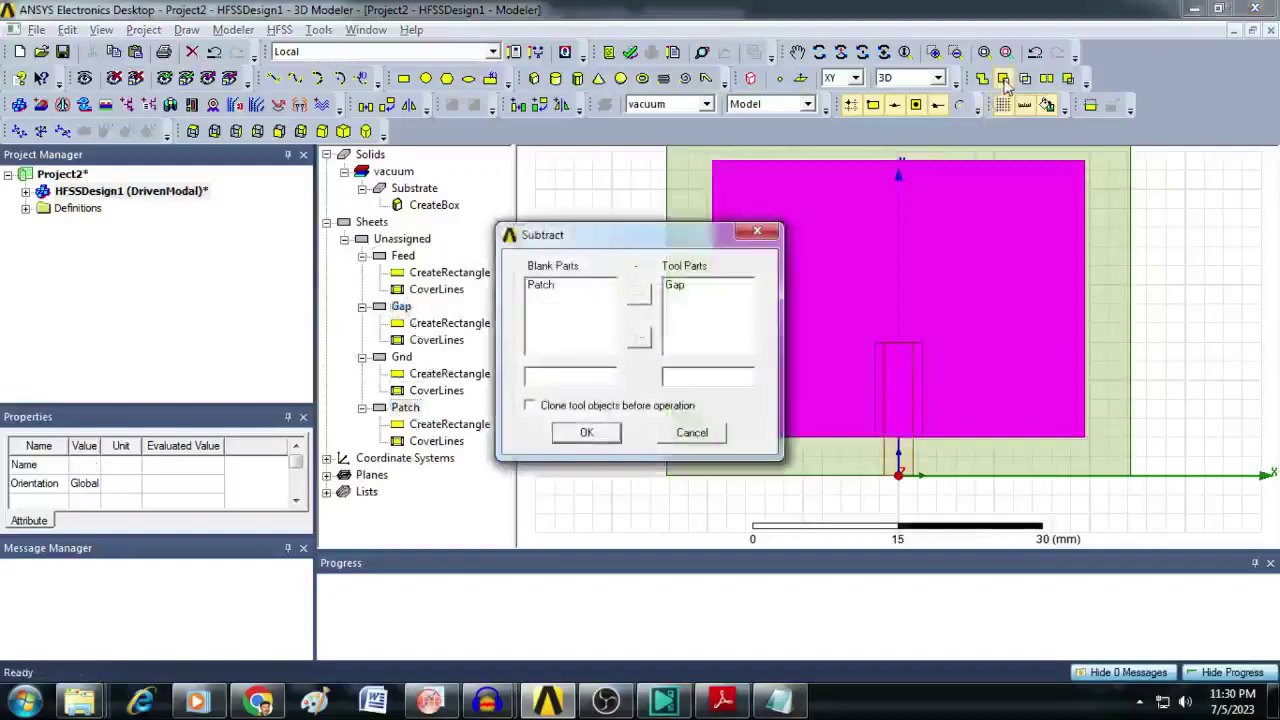
pyautogui.click(598, 436)
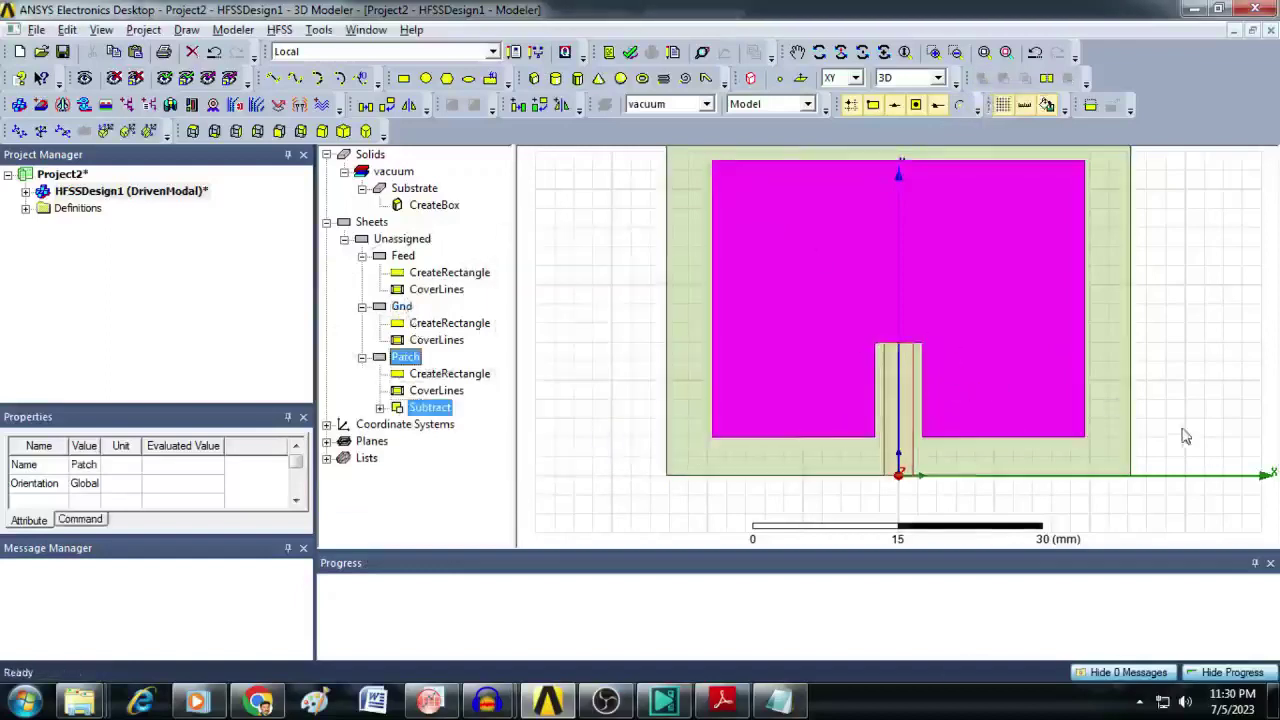
pyautogui.click(1261, 355)
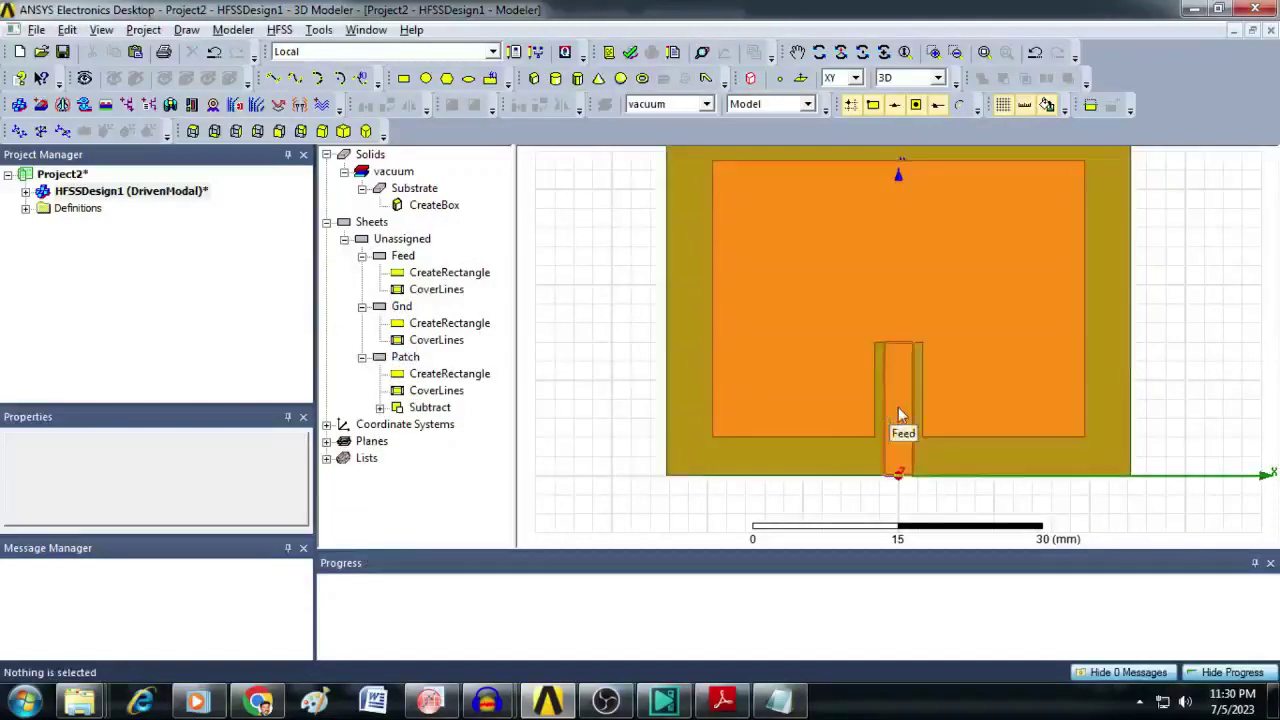
# Step: Unite the Feed rectangle with the Patch into a single sheet
pyautogui.click(410, 358)
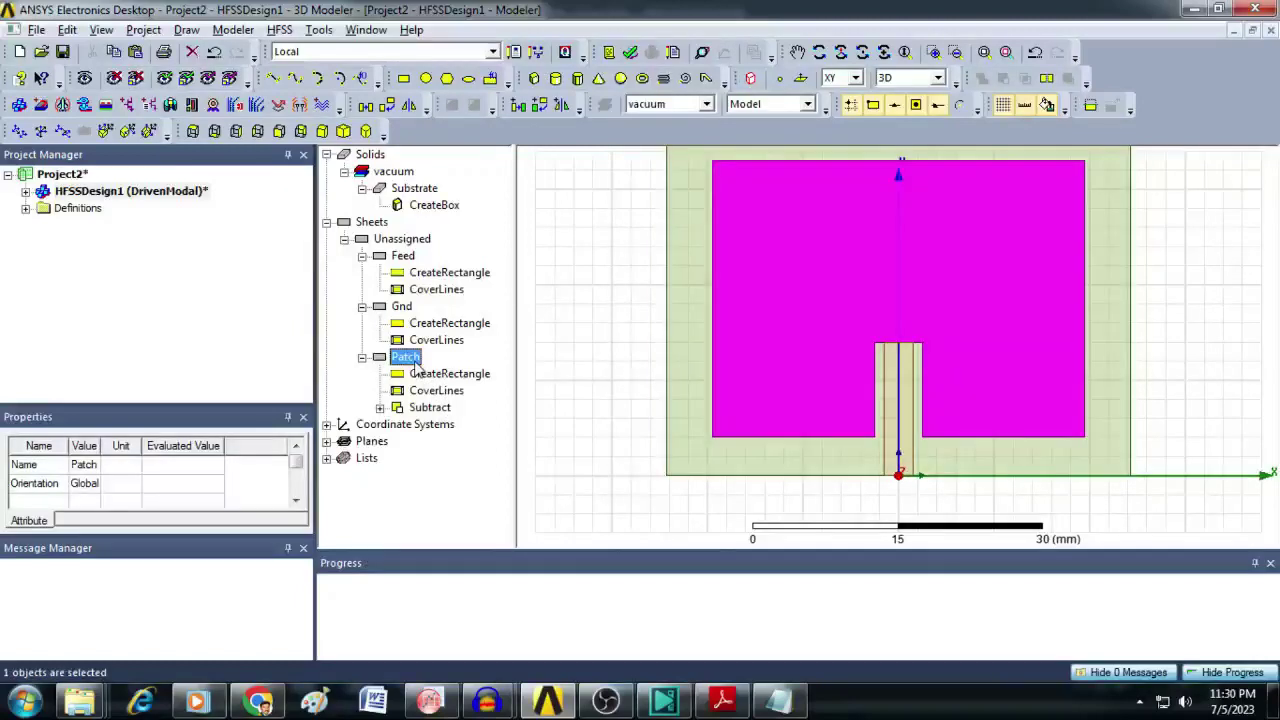
pyautogui.keyDown('ctrl'); pyautogui.click(410, 257); pyautogui.keyUp('ctrl')
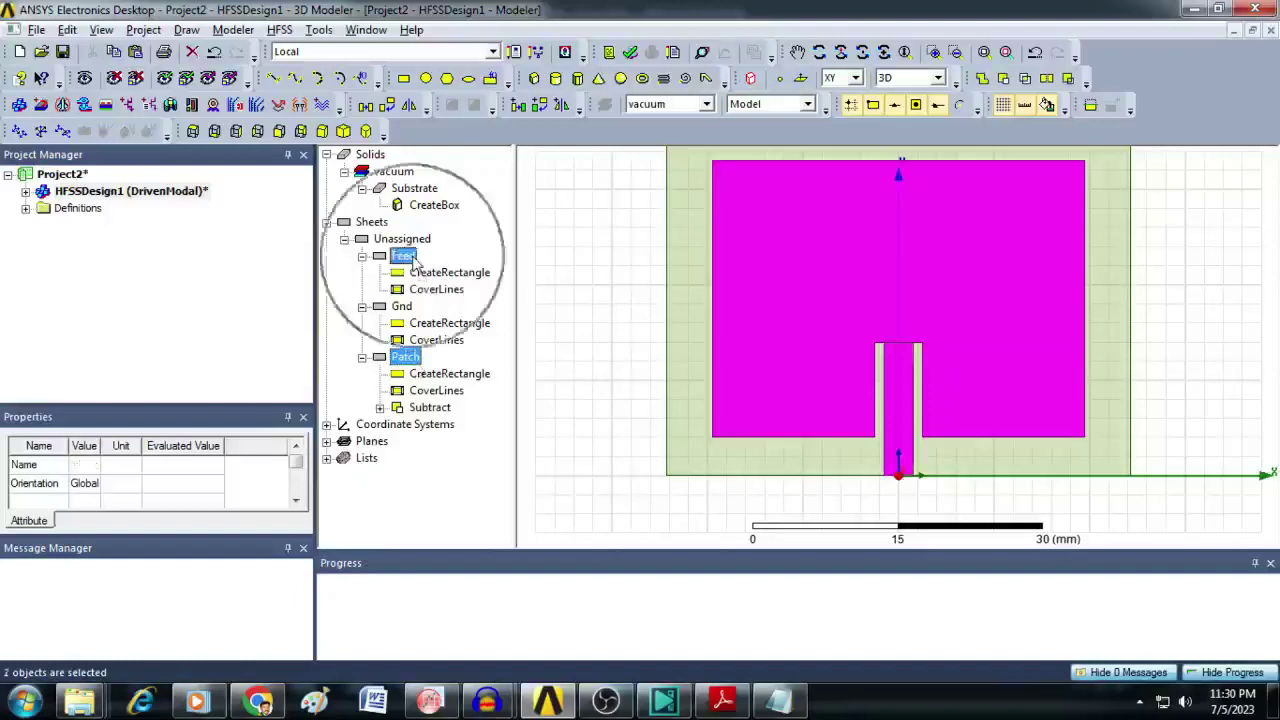
pyautogui.click(983, 80)
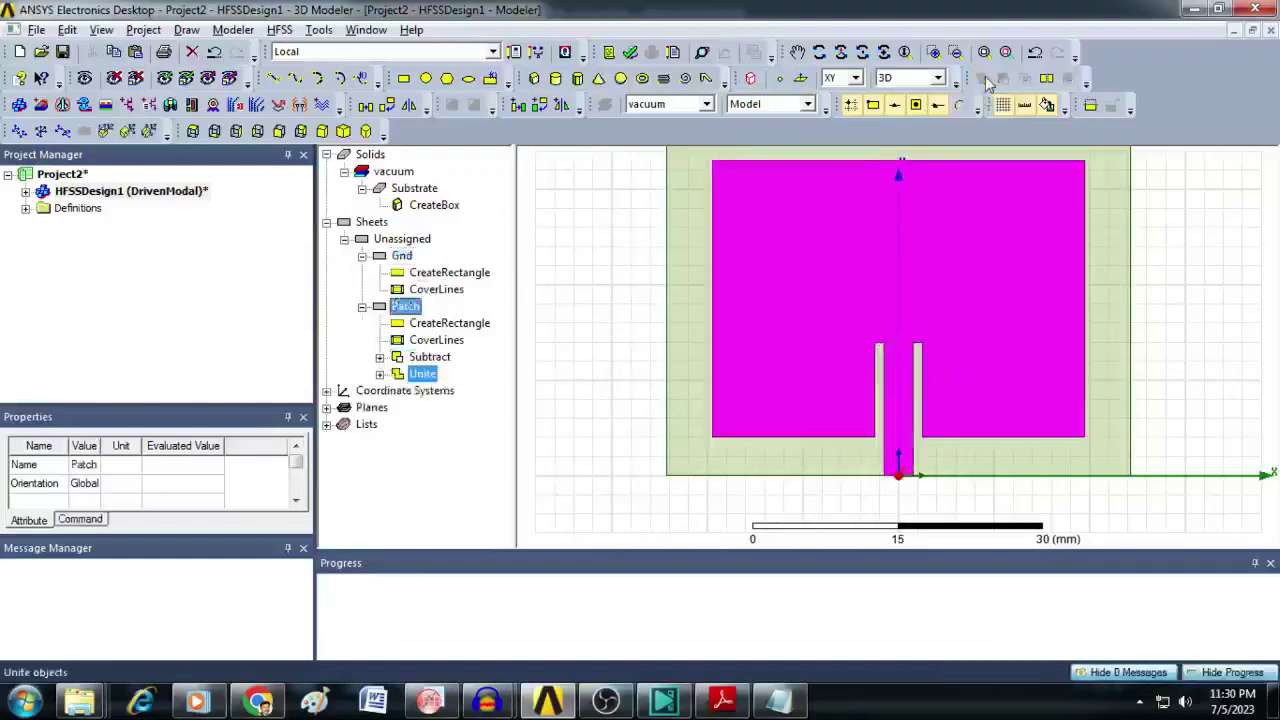
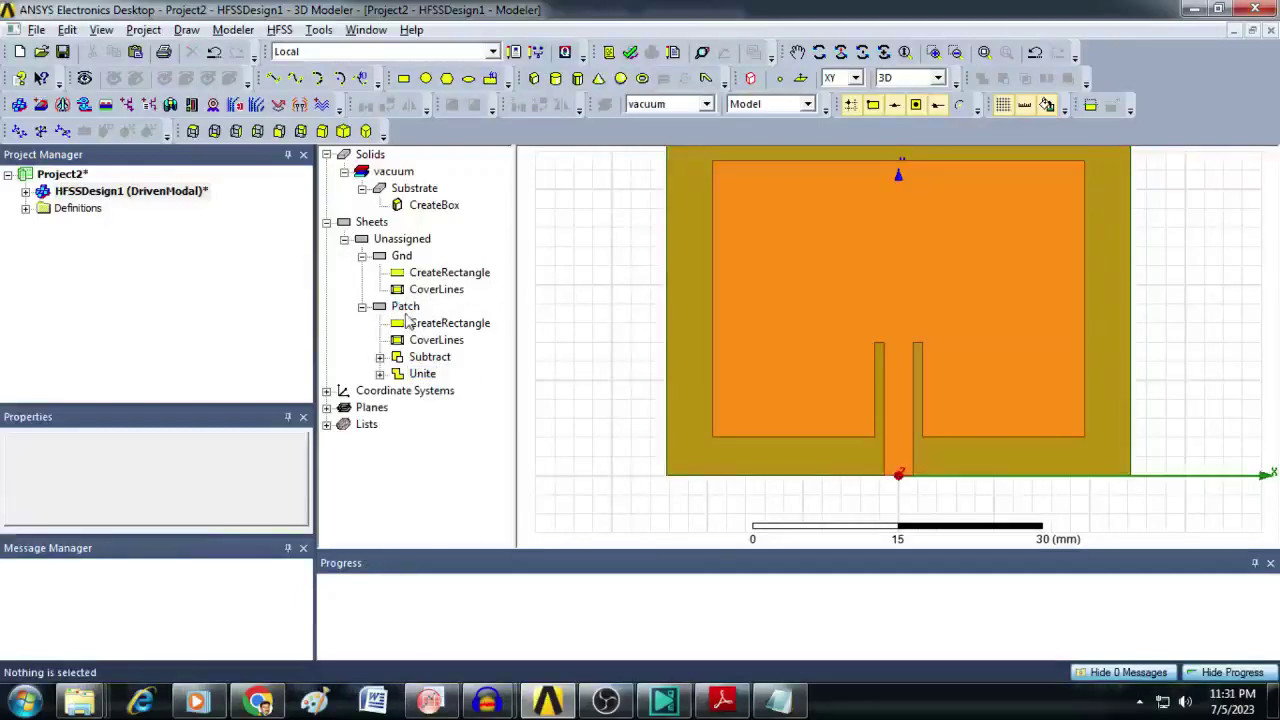
# Step: Assign a Perfect E boundary named PerfE1 to the Gnd sheet, without an infinite ground plane
pyautogui.click(402, 256)
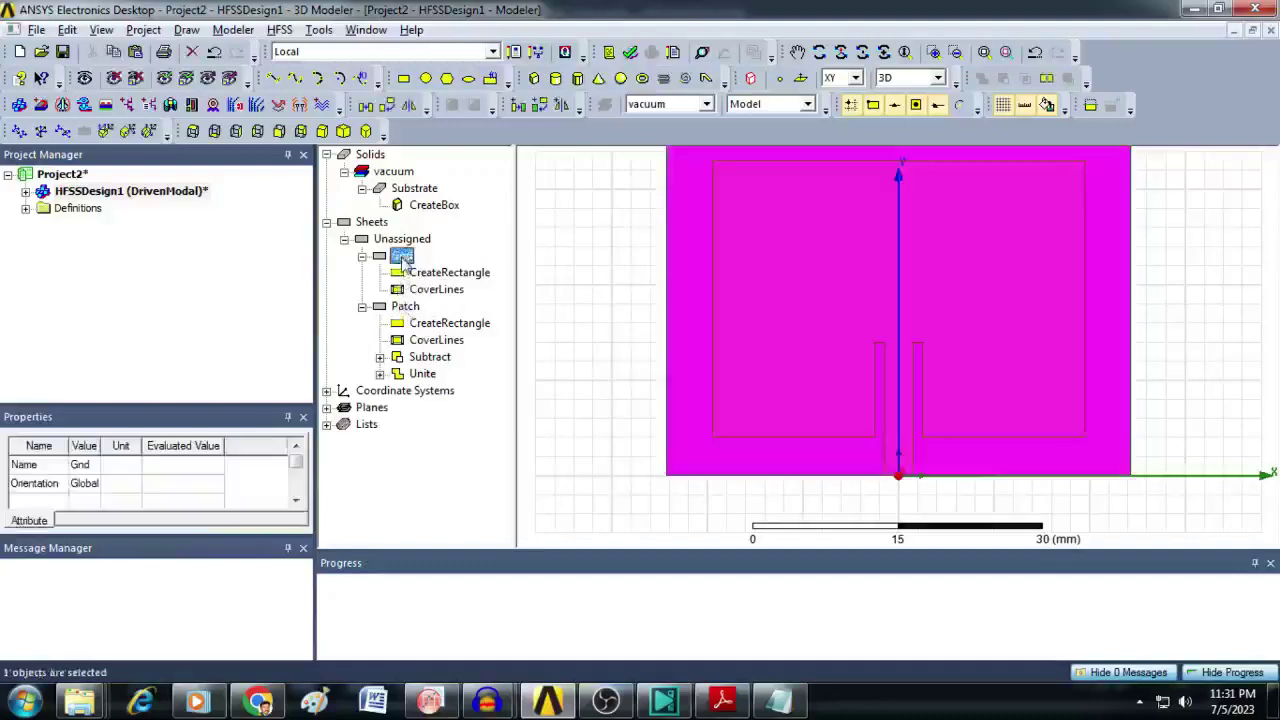
pyautogui.rightClick(403, 258)
pyautogui.moveTo(485, 545)
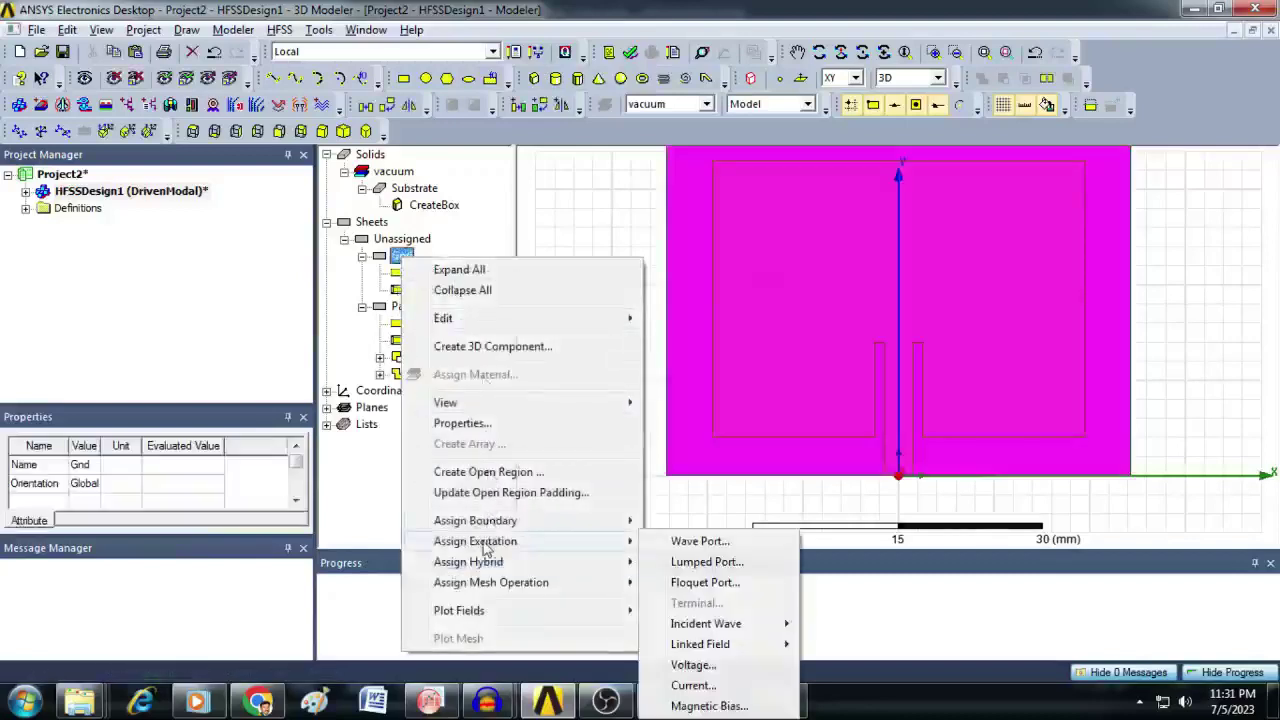
pyautogui.moveTo(497, 522)
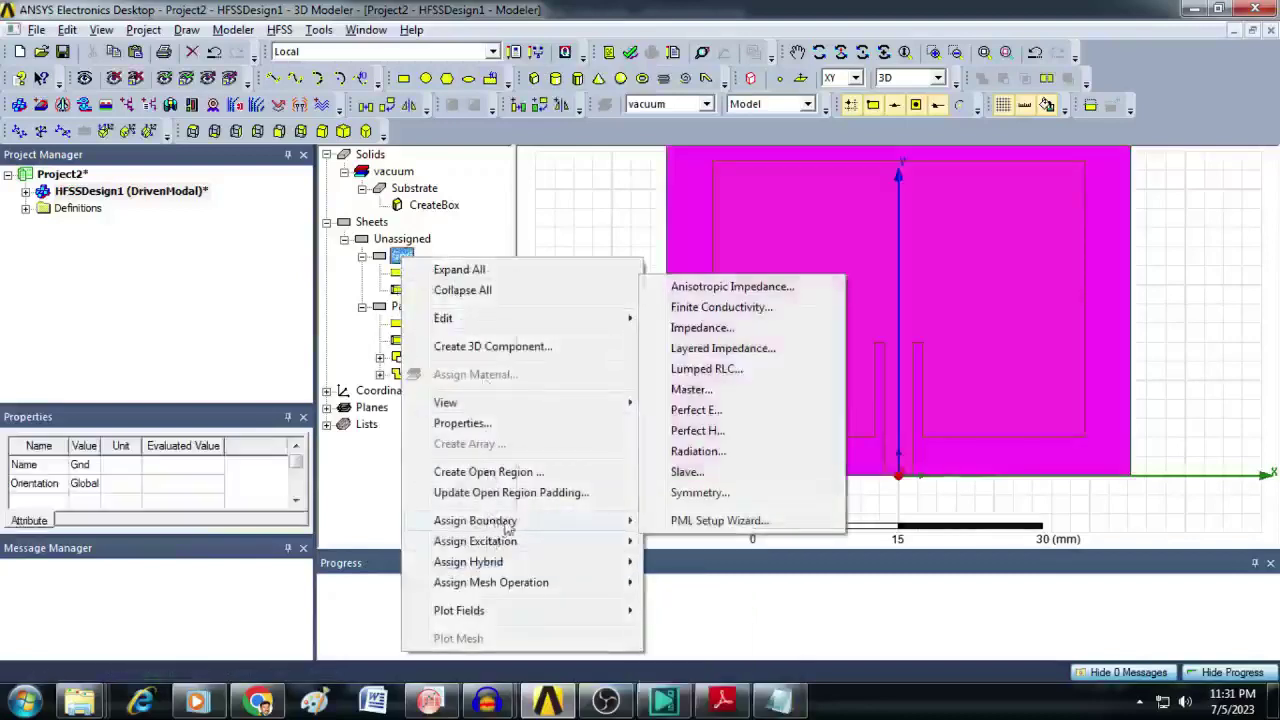
pyautogui.click(715, 413)
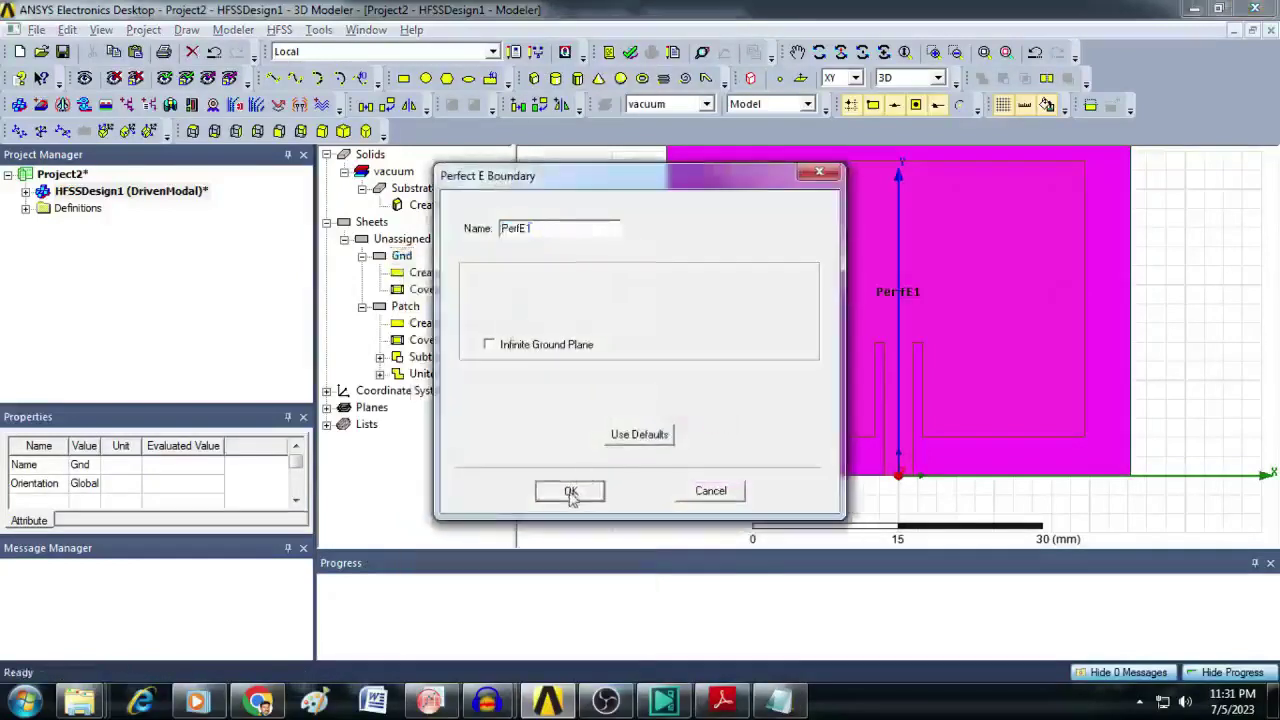
pyautogui.click(568, 490)
# Step: Assign a Perfect E boundary named PerfE2 to the Patch sheet, without an infinite ground plane
pyautogui.click(344, 256)
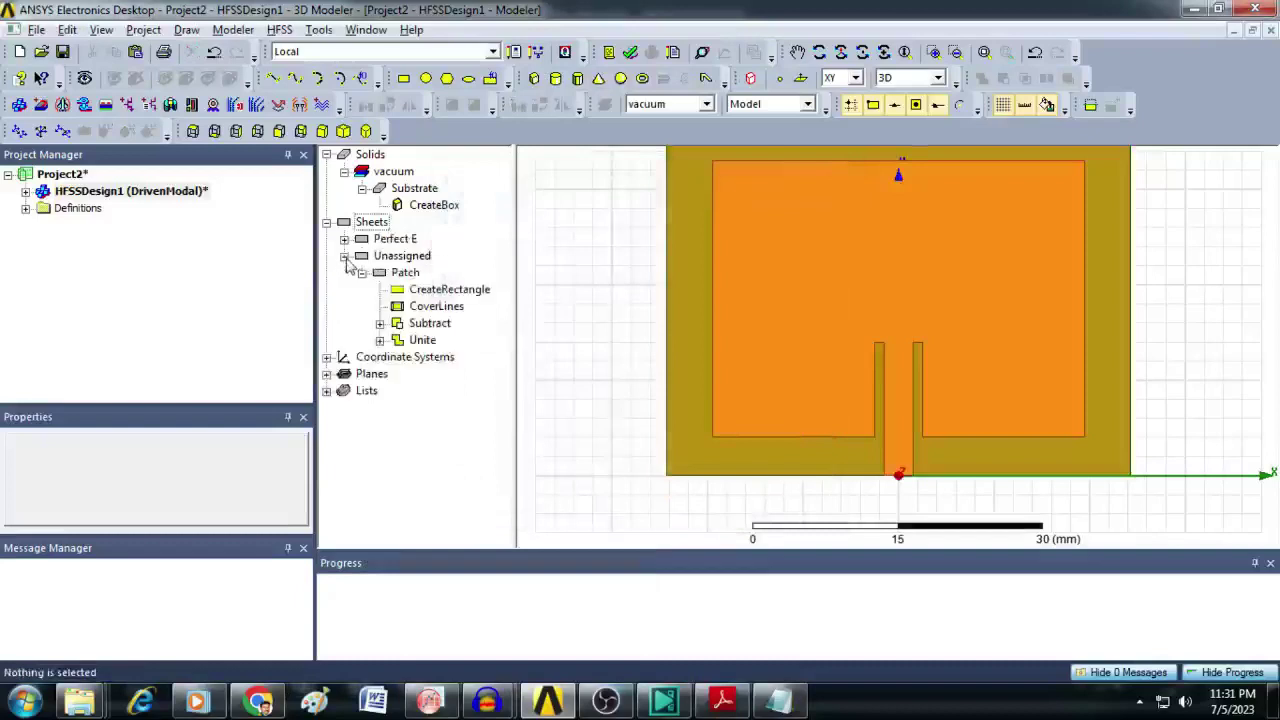
pyautogui.click(406, 274)
pyautogui.rightClick(406, 274)
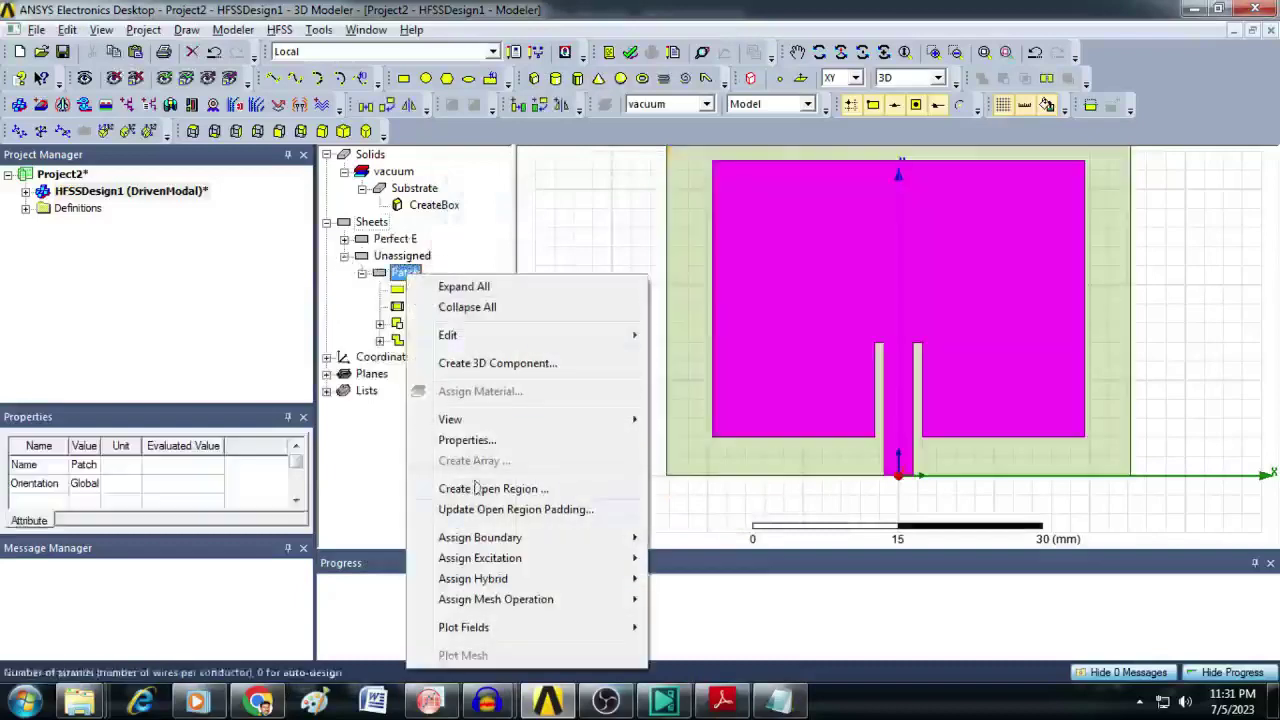
pyautogui.moveTo(495, 540)
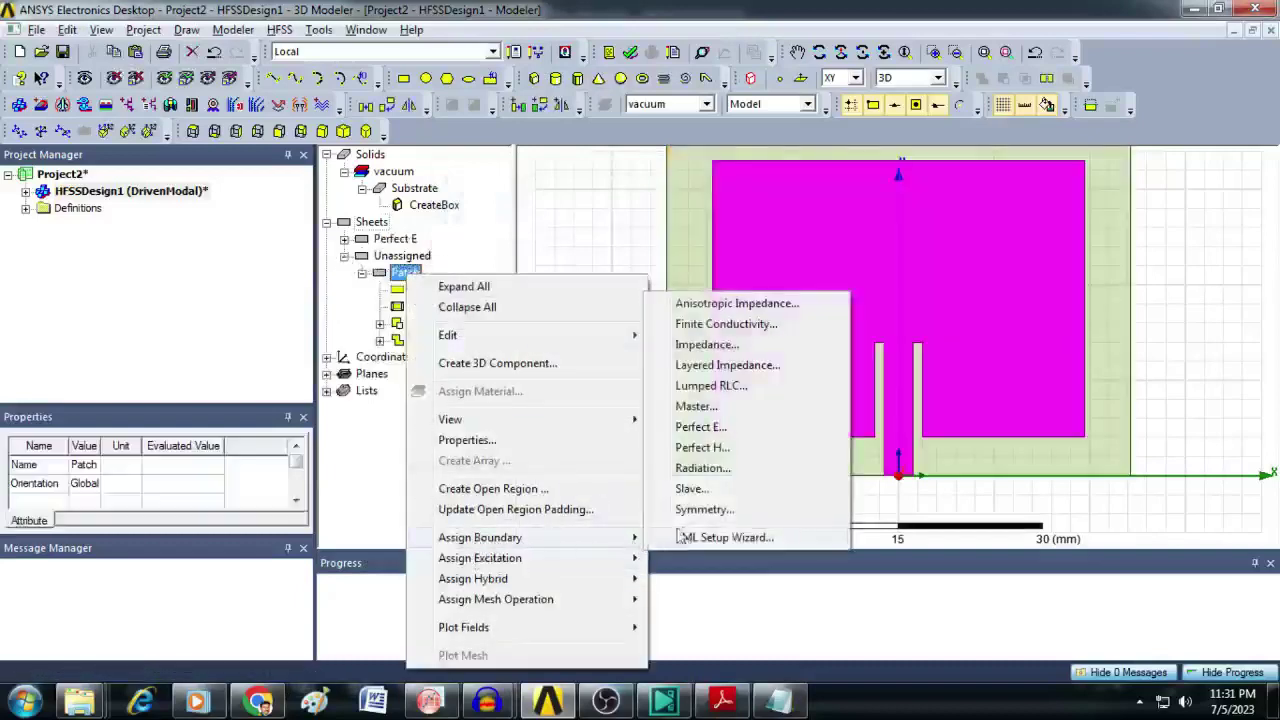
pyautogui.click(712, 428)
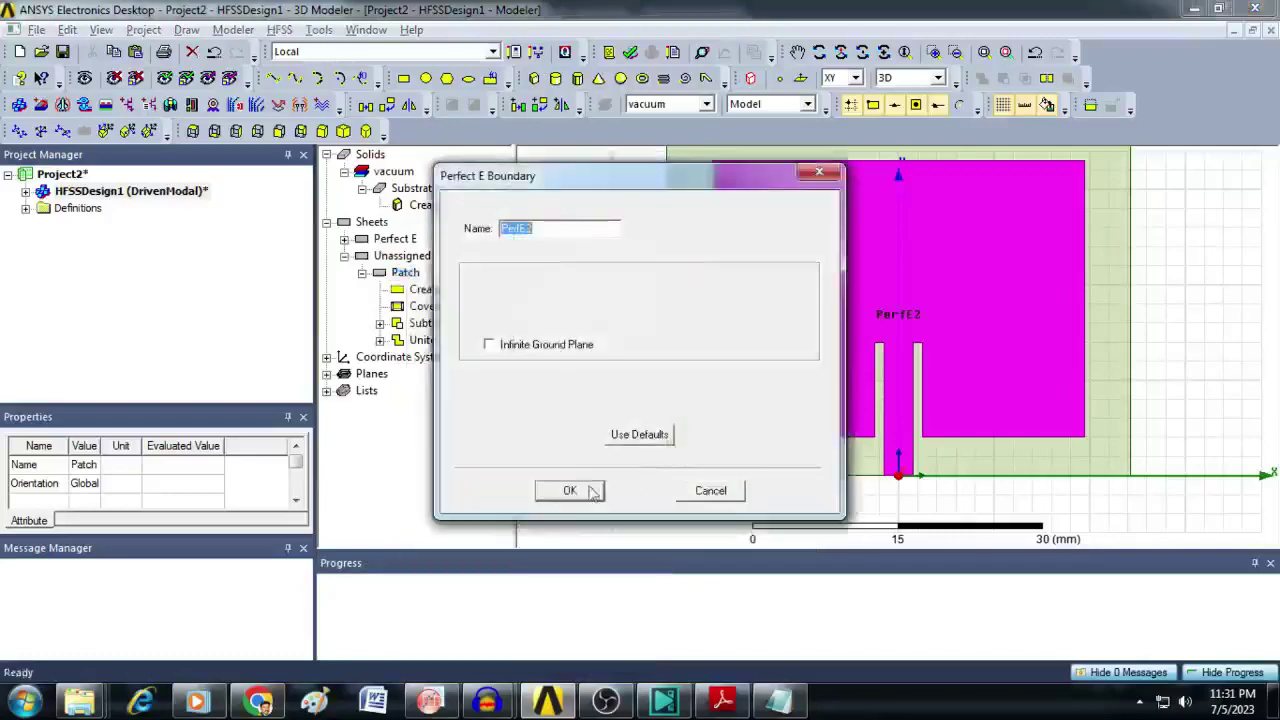
pyautogui.click(570, 491)
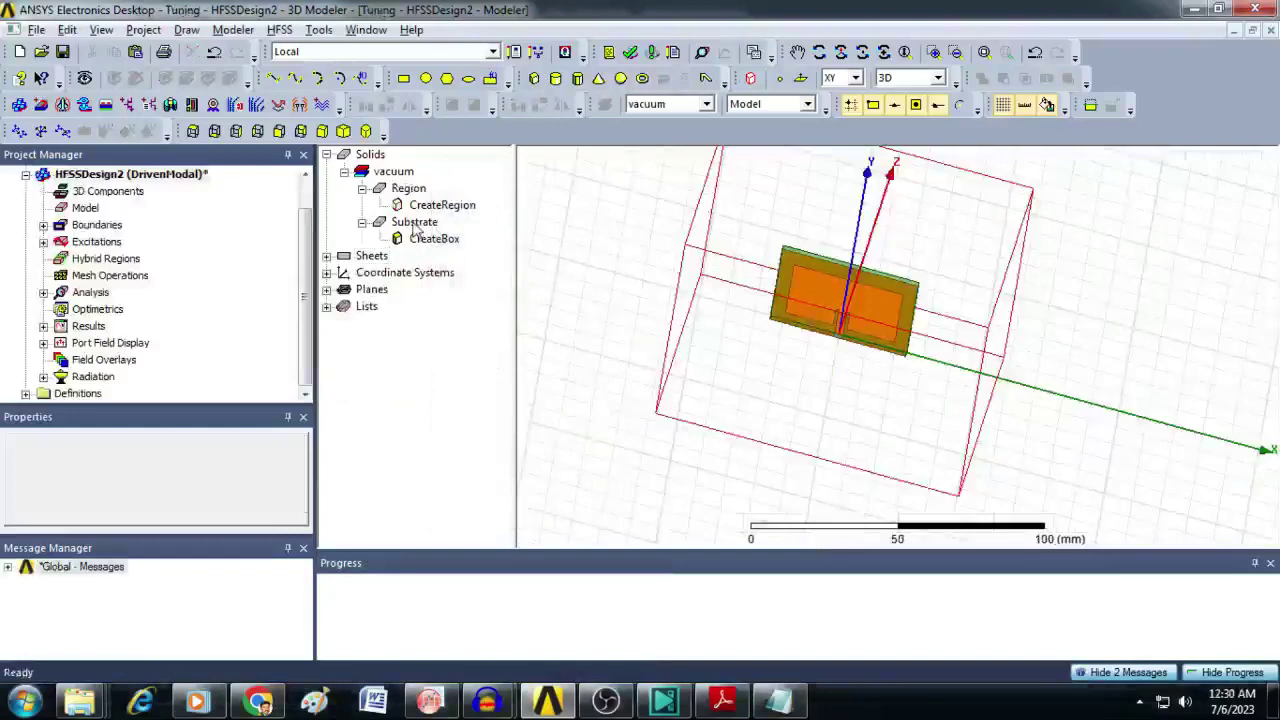
# Step: Set the Substrate box's material to FR4_epoxy
pyautogui.doubleClick(413, 225)
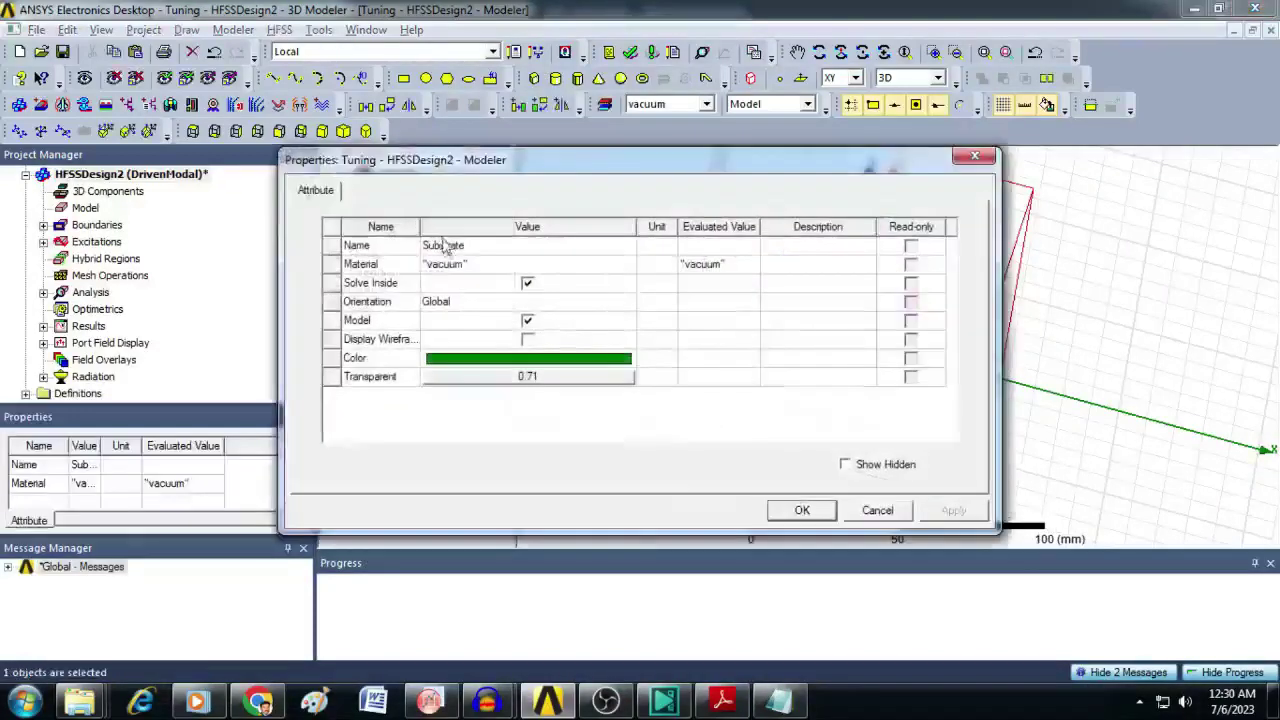
pyautogui.click(452, 272)
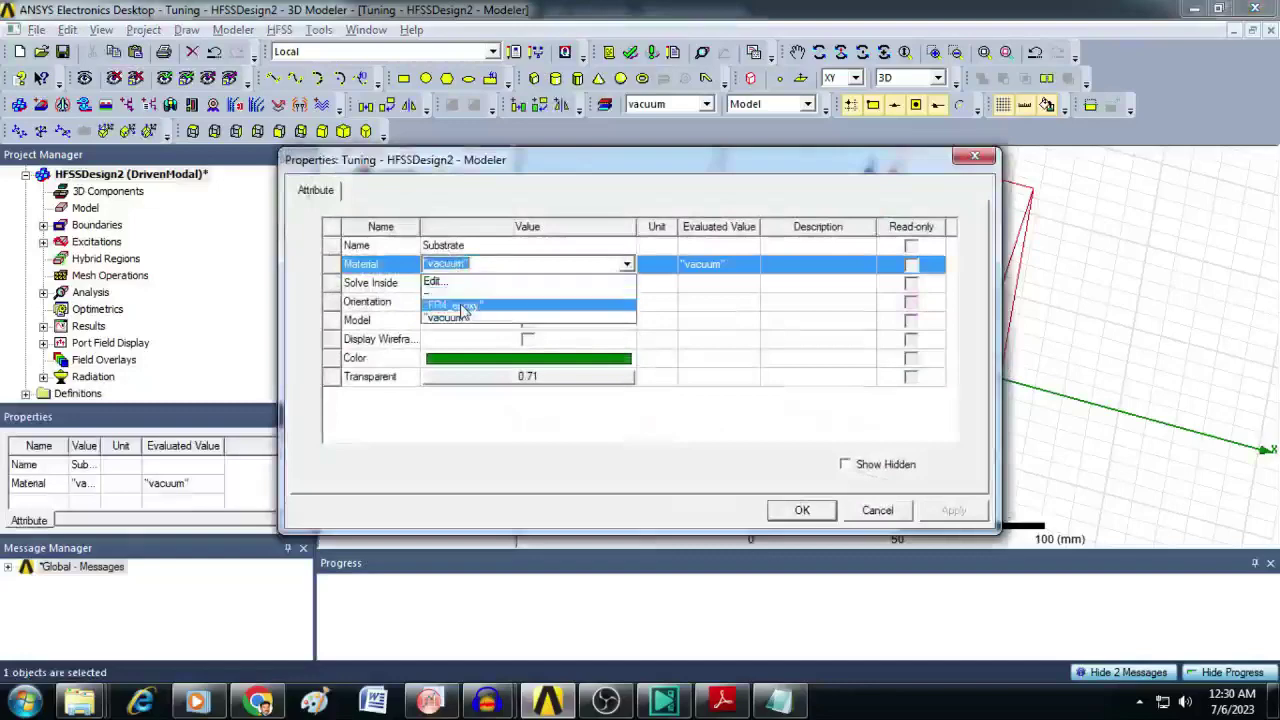
pyautogui.click(470, 302)
pyautogui.click(795, 512)
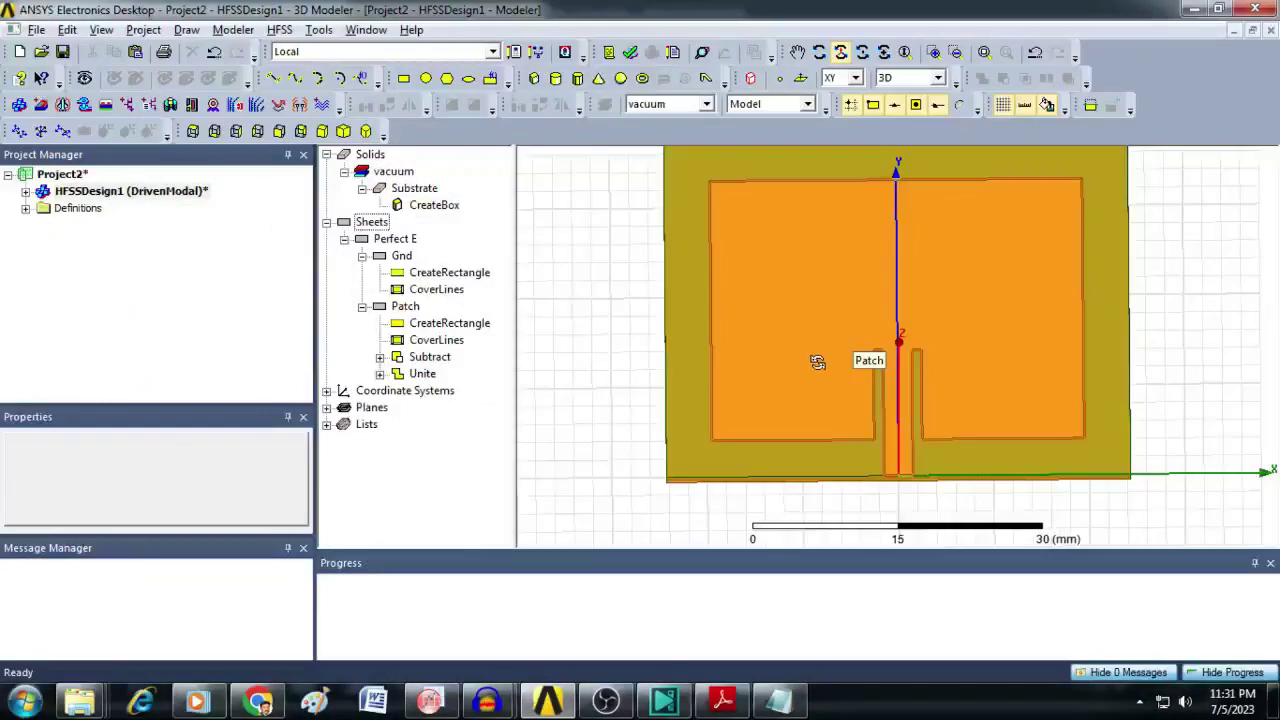
# Step: Examine the Gnd, Patch and Substrate objects in the model by highlighting each one
pyautogui.moveTo(817, 362); pyautogui.dragTo(709, 293)
pyautogui.click(405, 256)
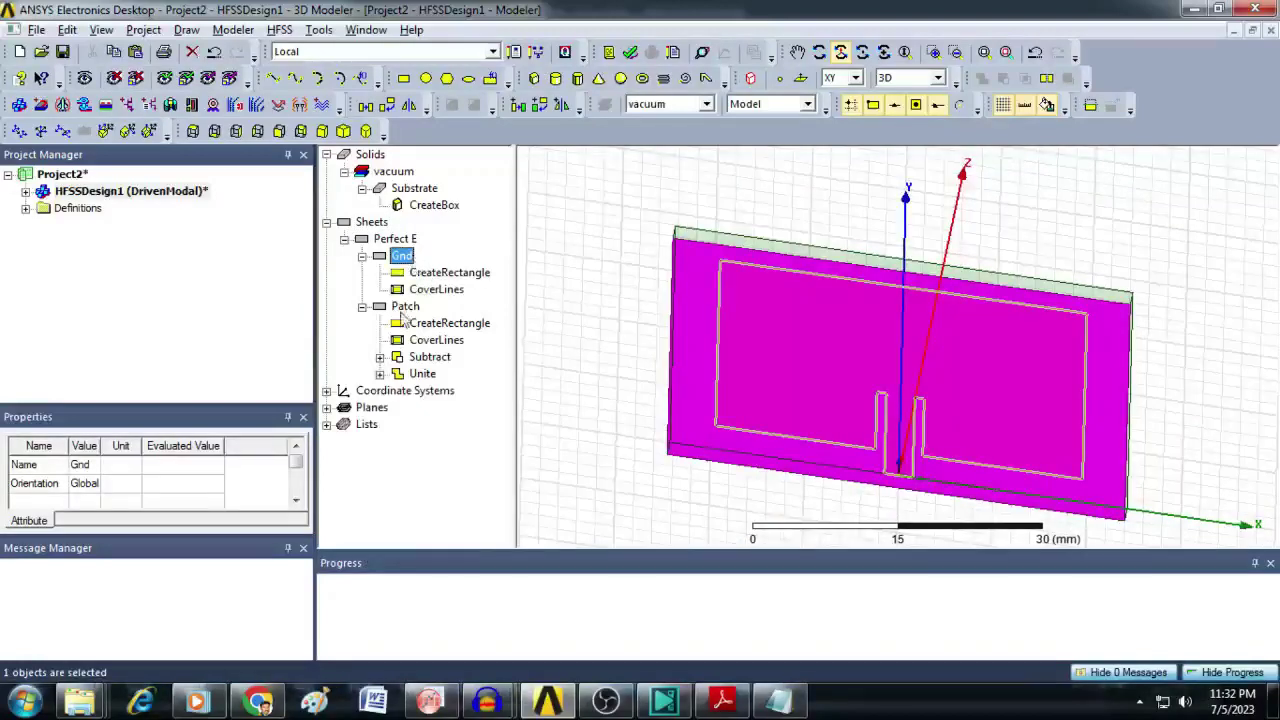
pyautogui.click(405, 306)
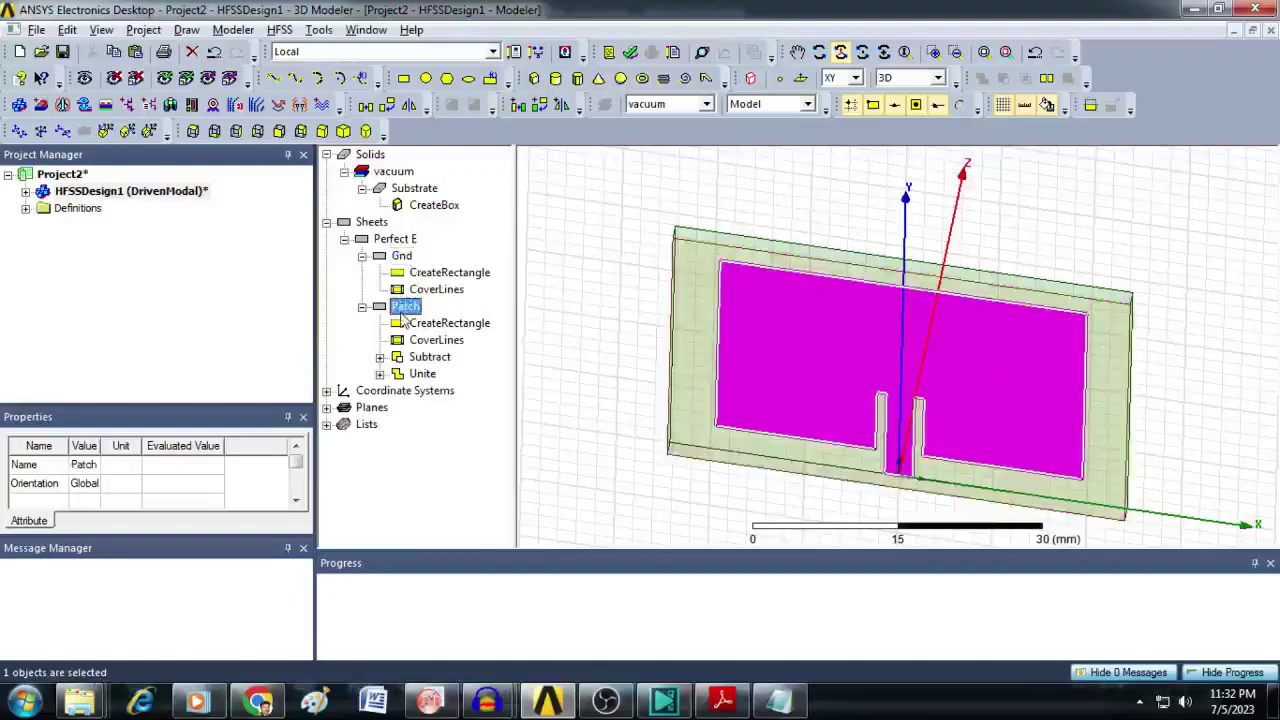
pyautogui.click(436, 190)
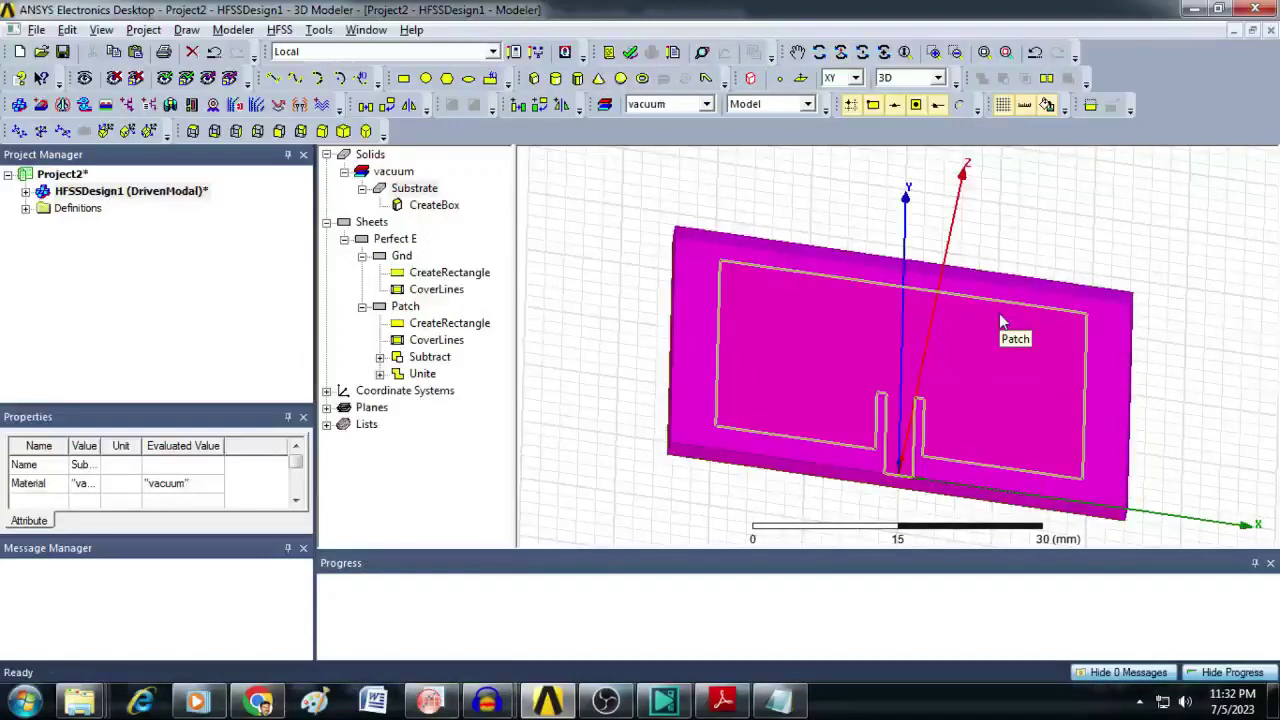
pyautogui.click(1133, 224)
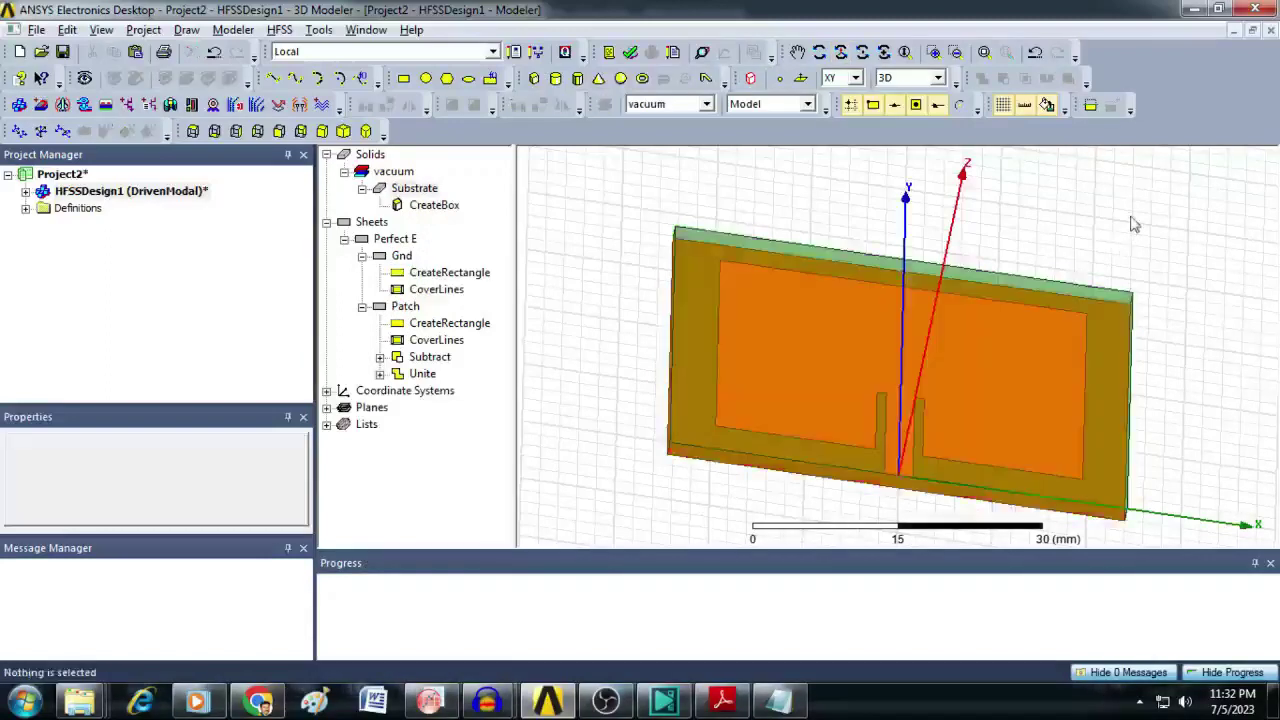
# Step: Set the drawing plane to ZX and draw a rectangle about 10 mm by 8 mm near the substrate
pyautogui.click(856, 79)
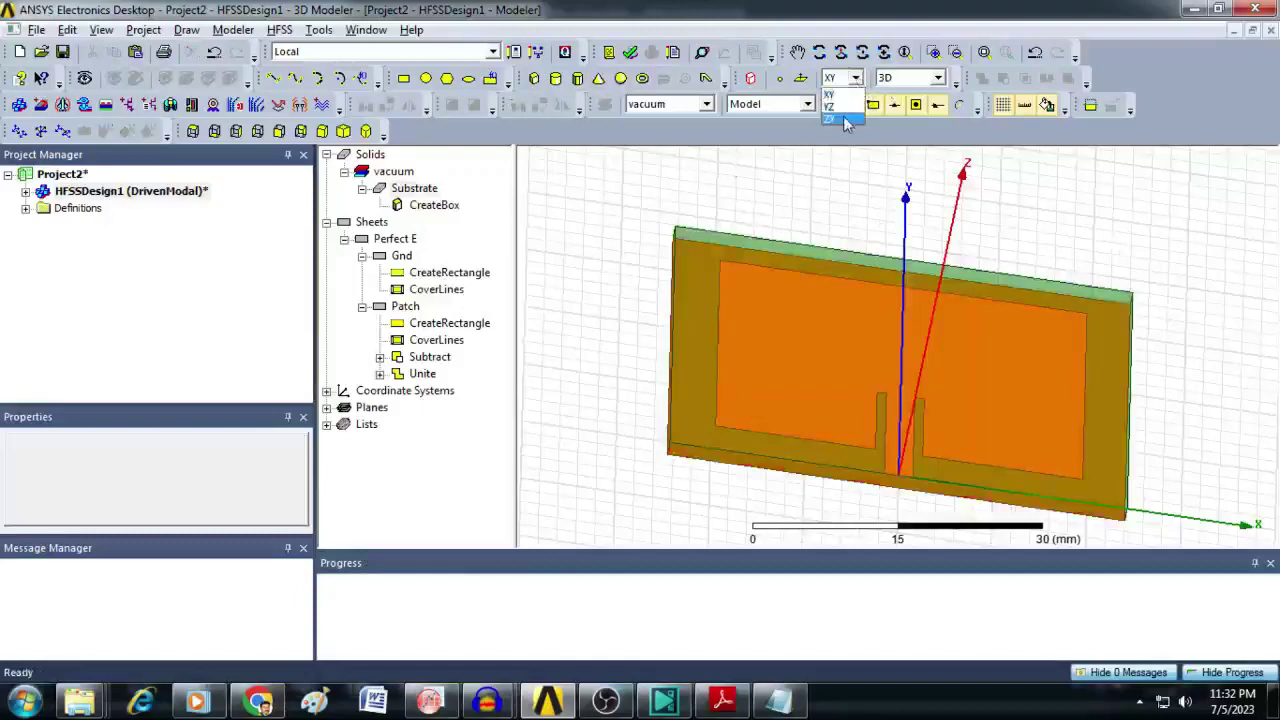
pyautogui.click(846, 119)
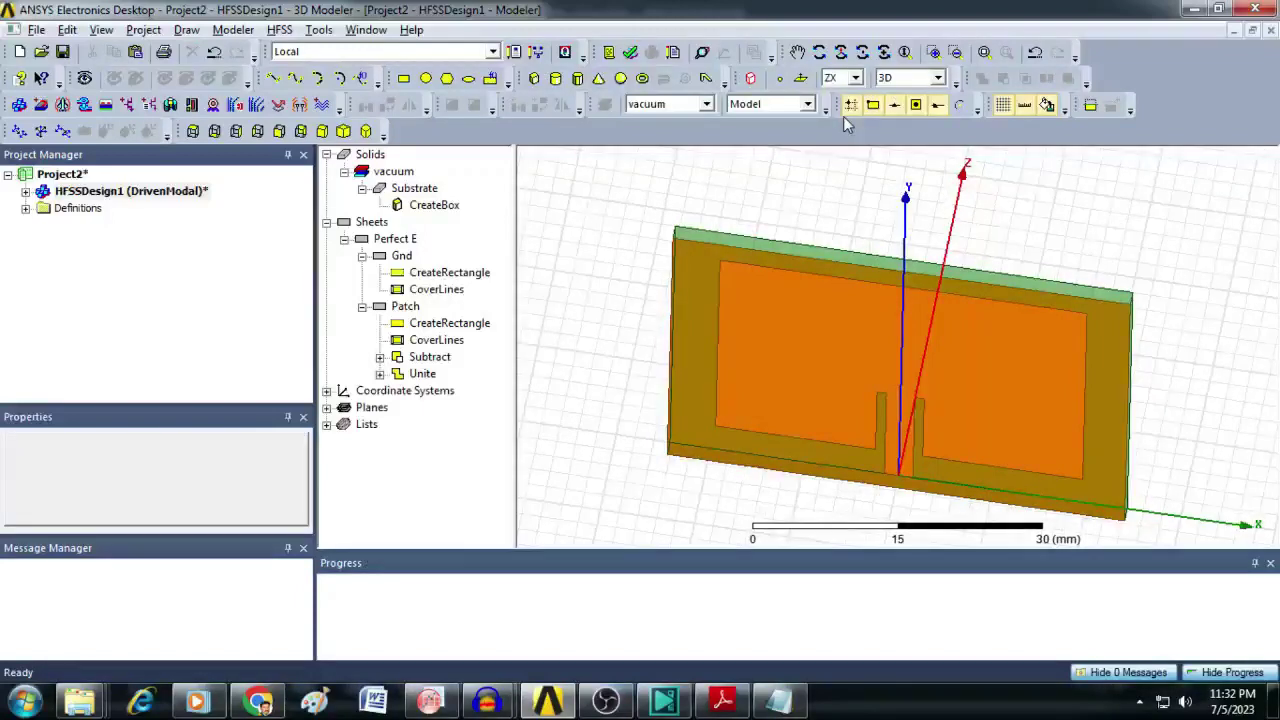
pyautogui.click(403, 80)
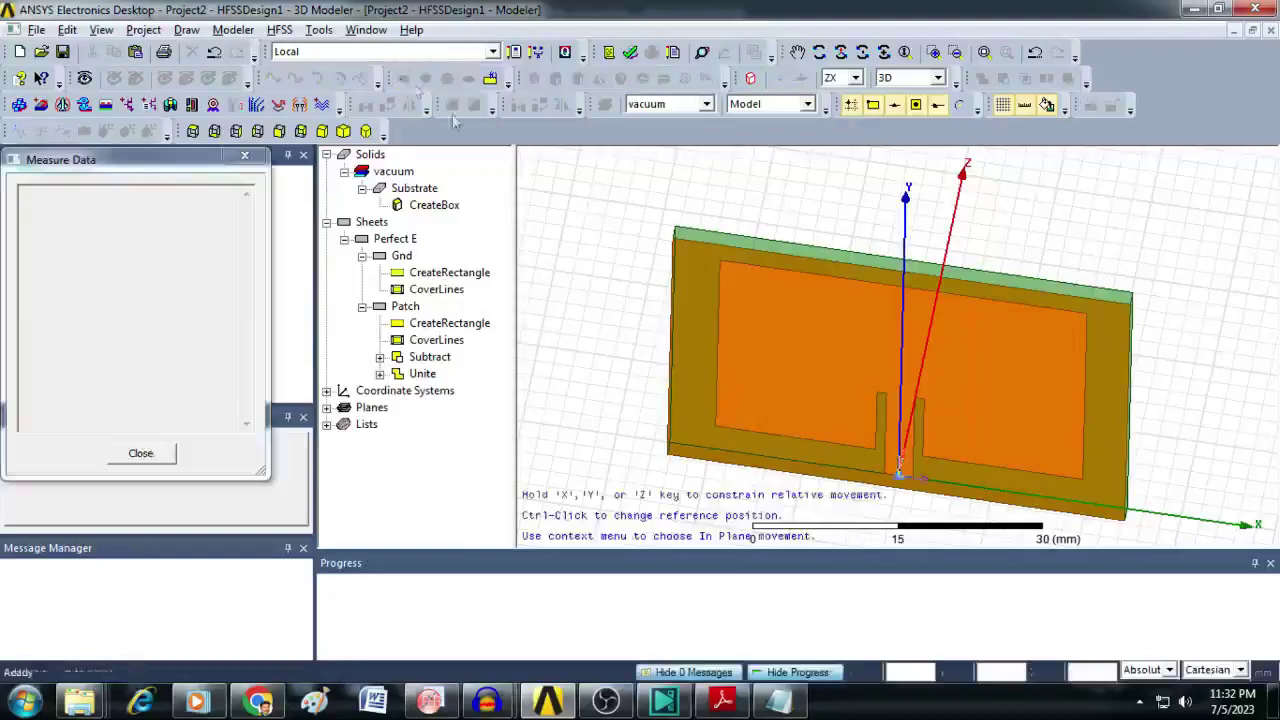
pyautogui.click(717, 327)
pyautogui.click(762, 388)
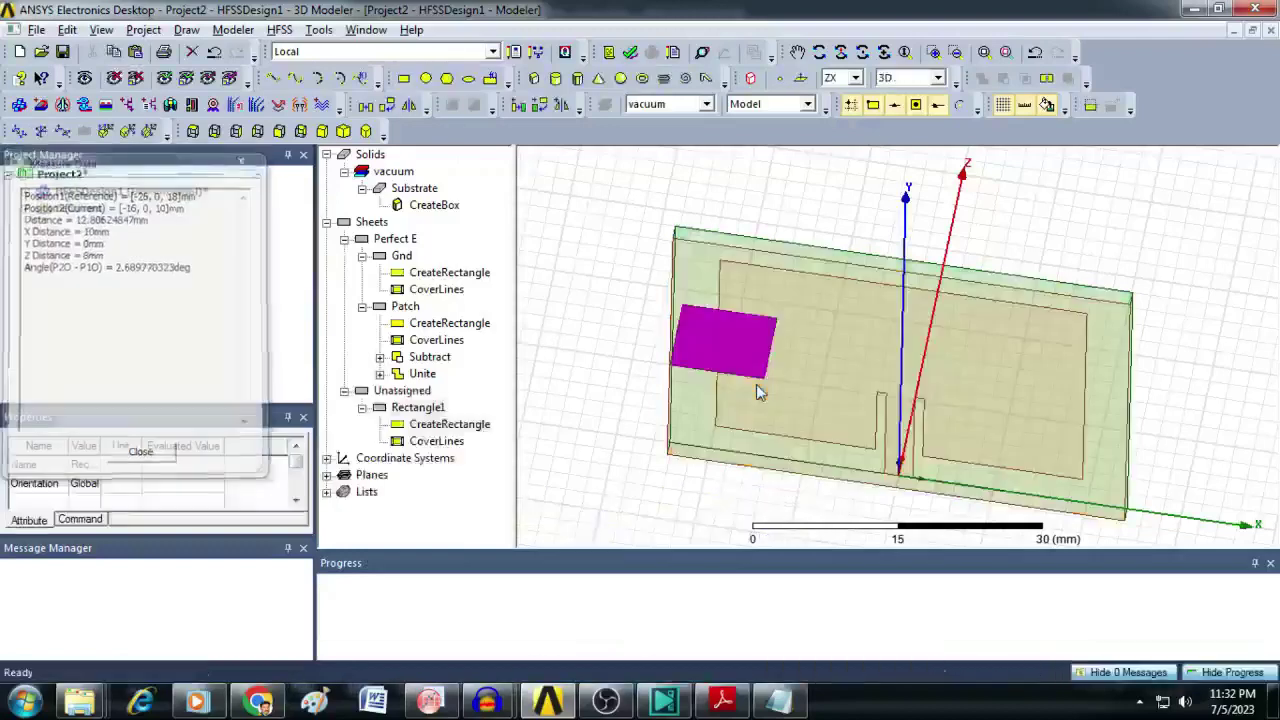
# Step: Rename the new unassigned rectangle as Excite
pyautogui.doubleClick(420, 408)
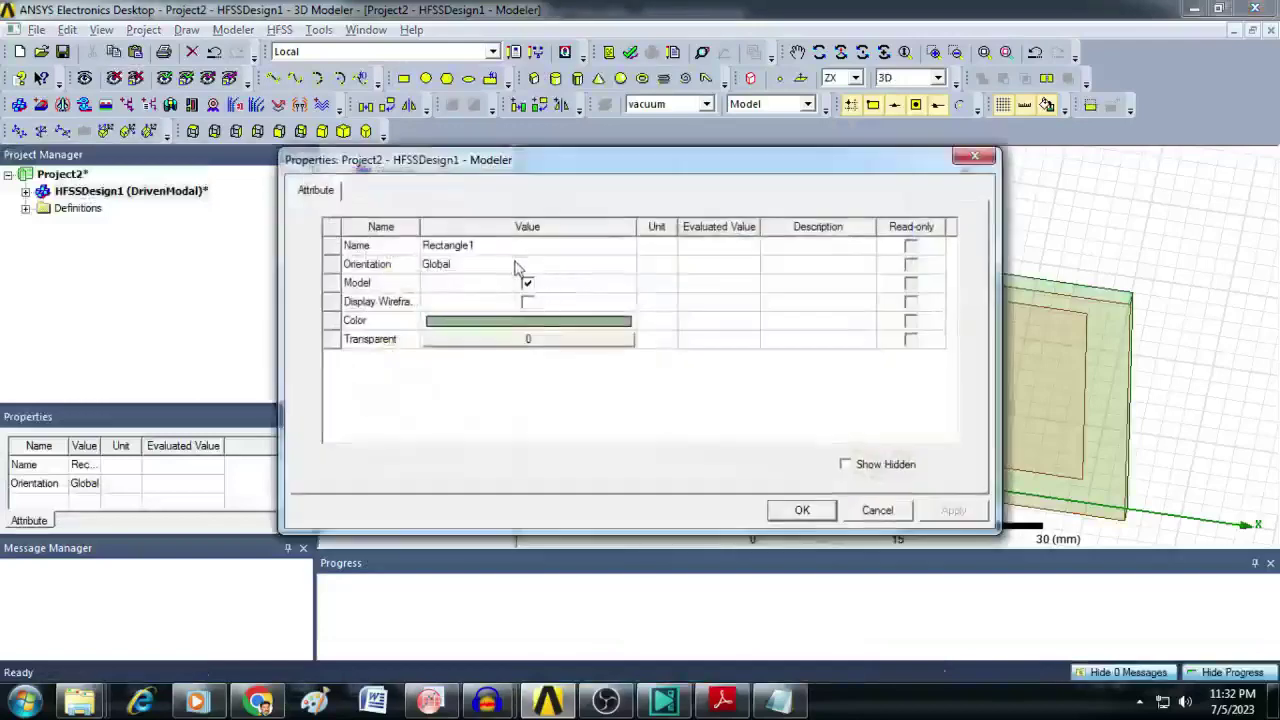
pyautogui.doubleClick(510, 248)
pyautogui.write('Excite')
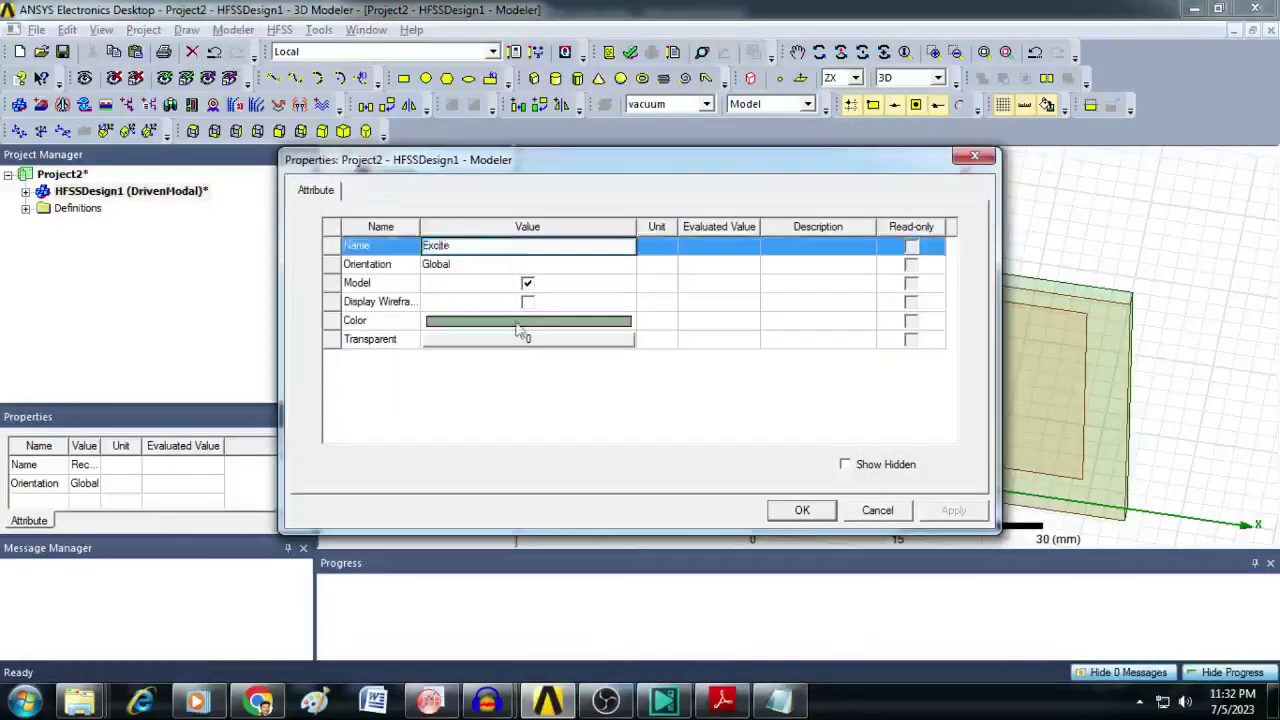
pyautogui.click(780, 510)
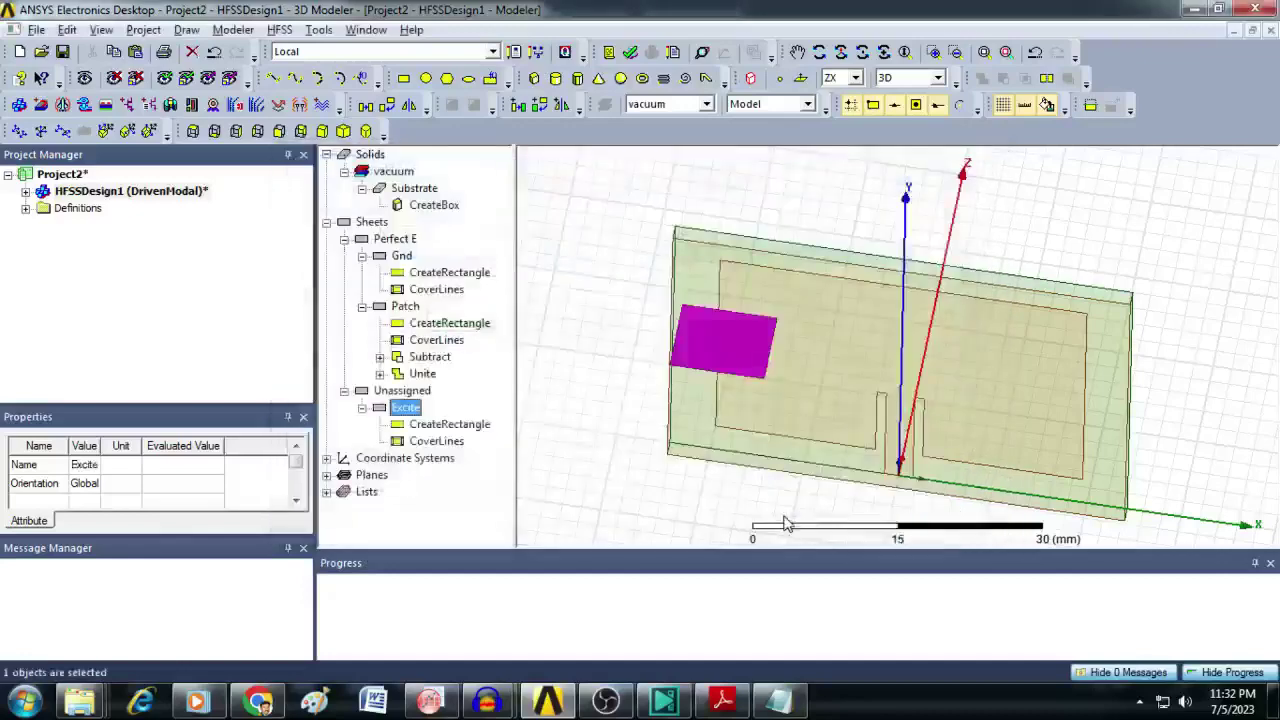
# Step: Set the Excite rectangle's position to -$Wf/2,0,0, its XSize to $Wf and its ZSize to -$h
pyautogui.doubleClick(440, 425)
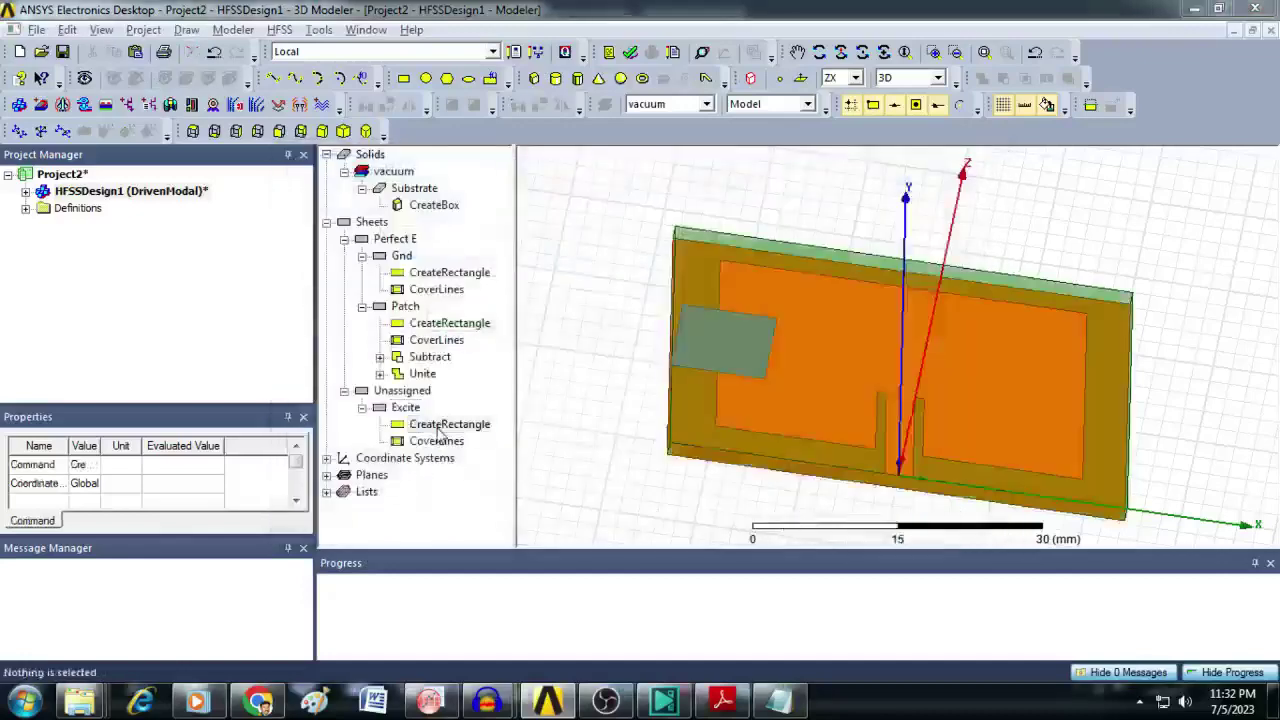
pyautogui.click(485, 284)
pyautogui.press('BackSpace')
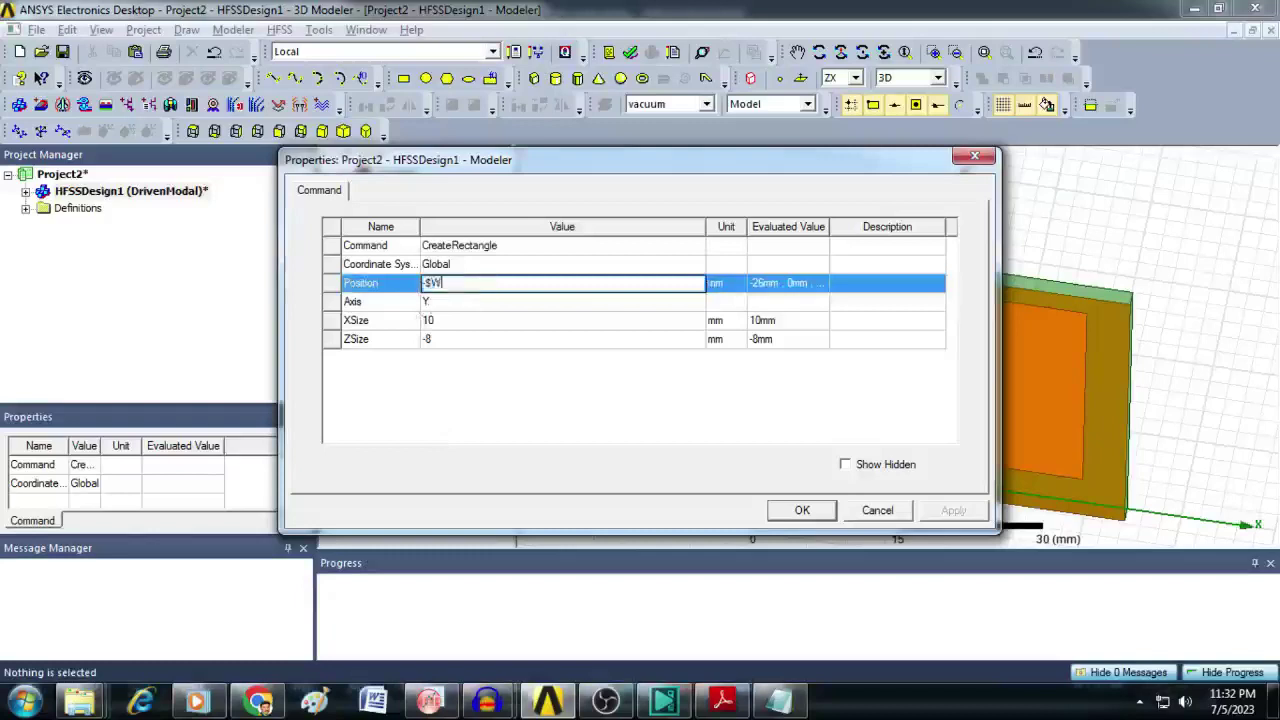
pyautogui.write('-$Wf/2,0,0')
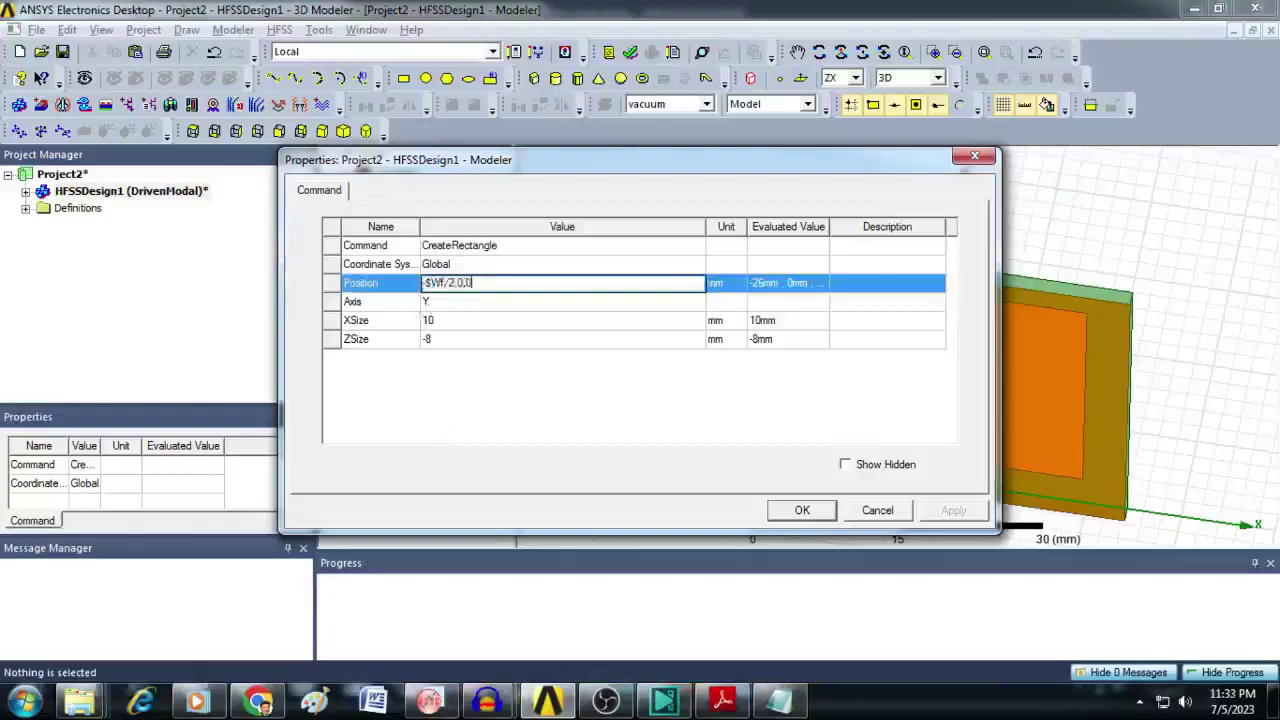
pyautogui.click(470, 321)
pyautogui.click(466, 322)
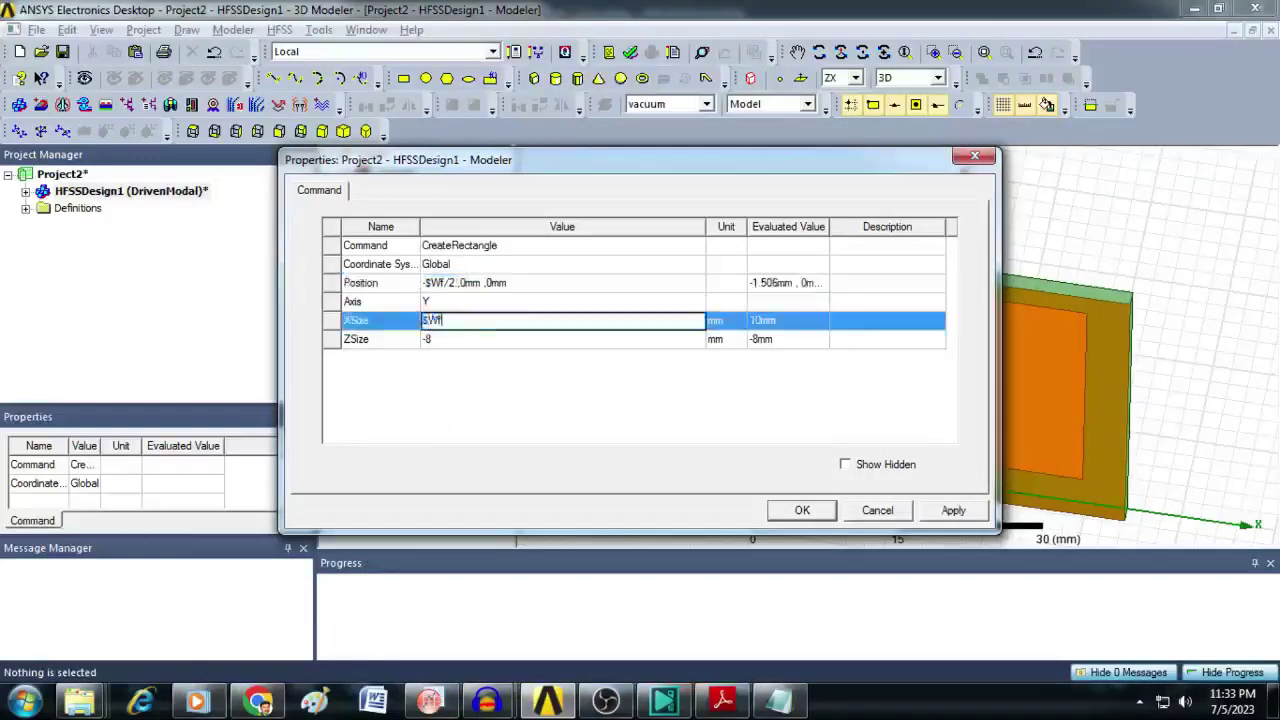
pyautogui.click(463, 340)
pyautogui.write('-$h')
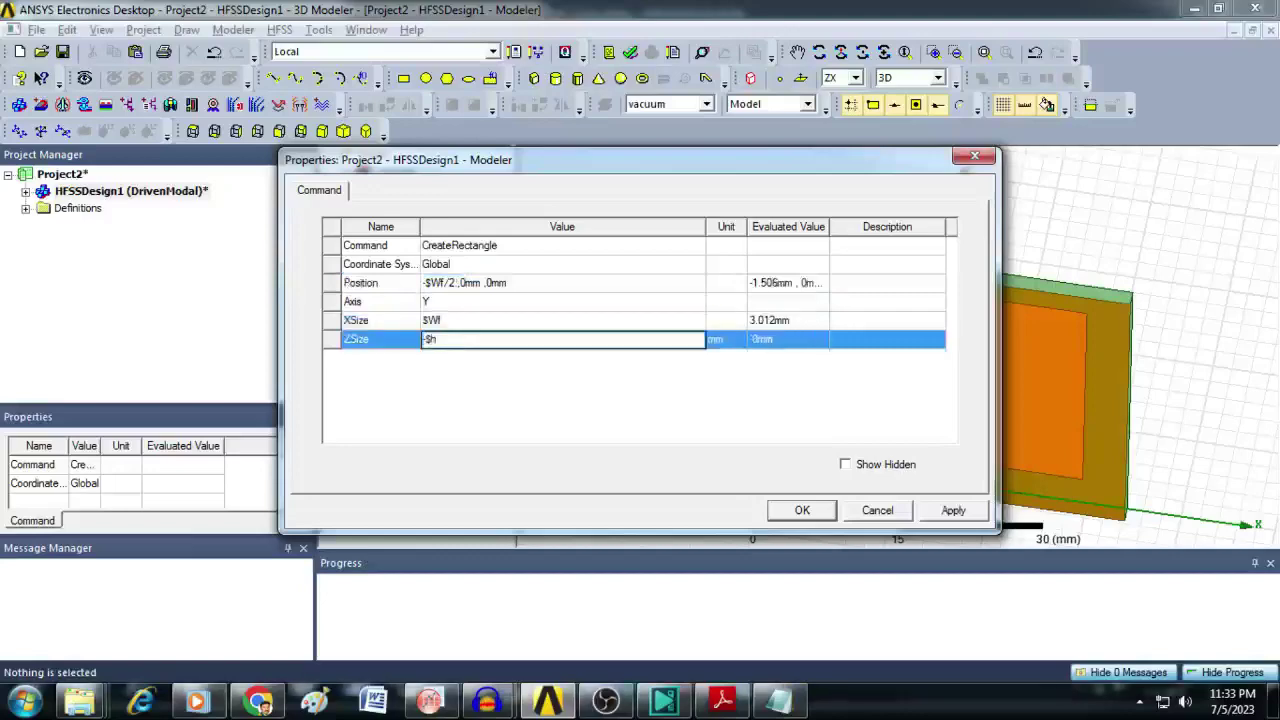
pyautogui.click(801, 510)
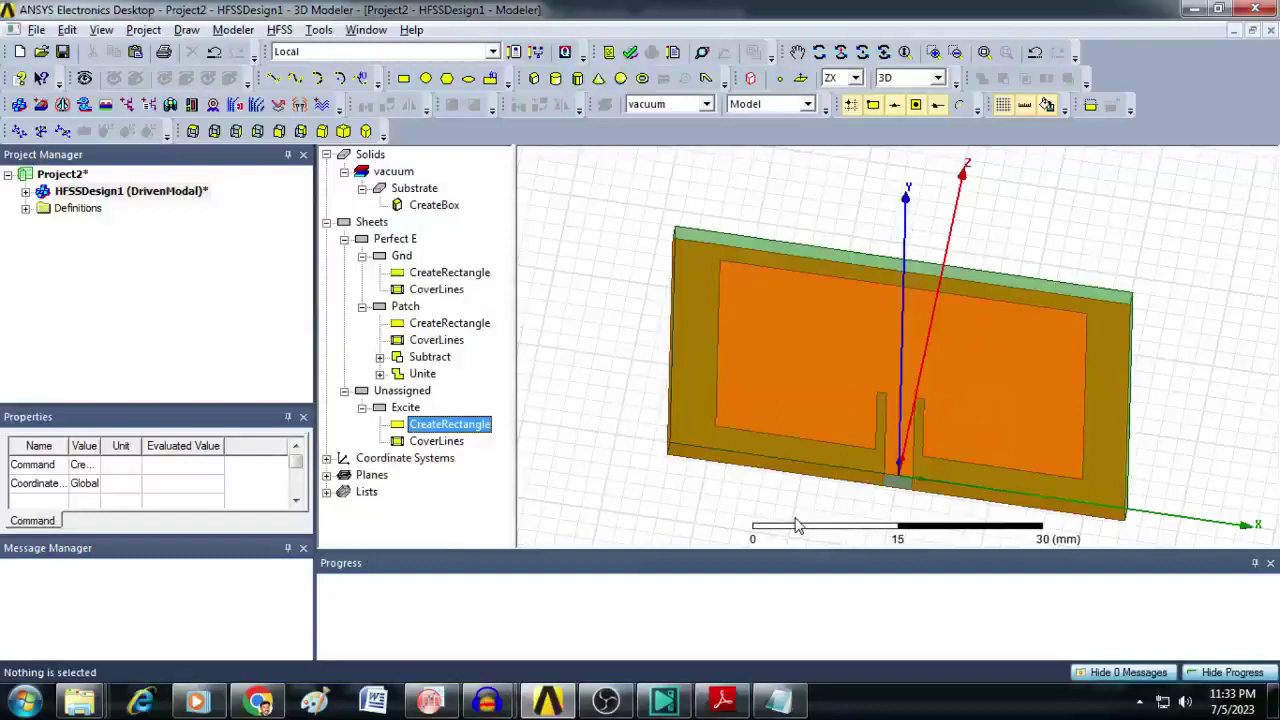
pyautogui.click(673, 514)
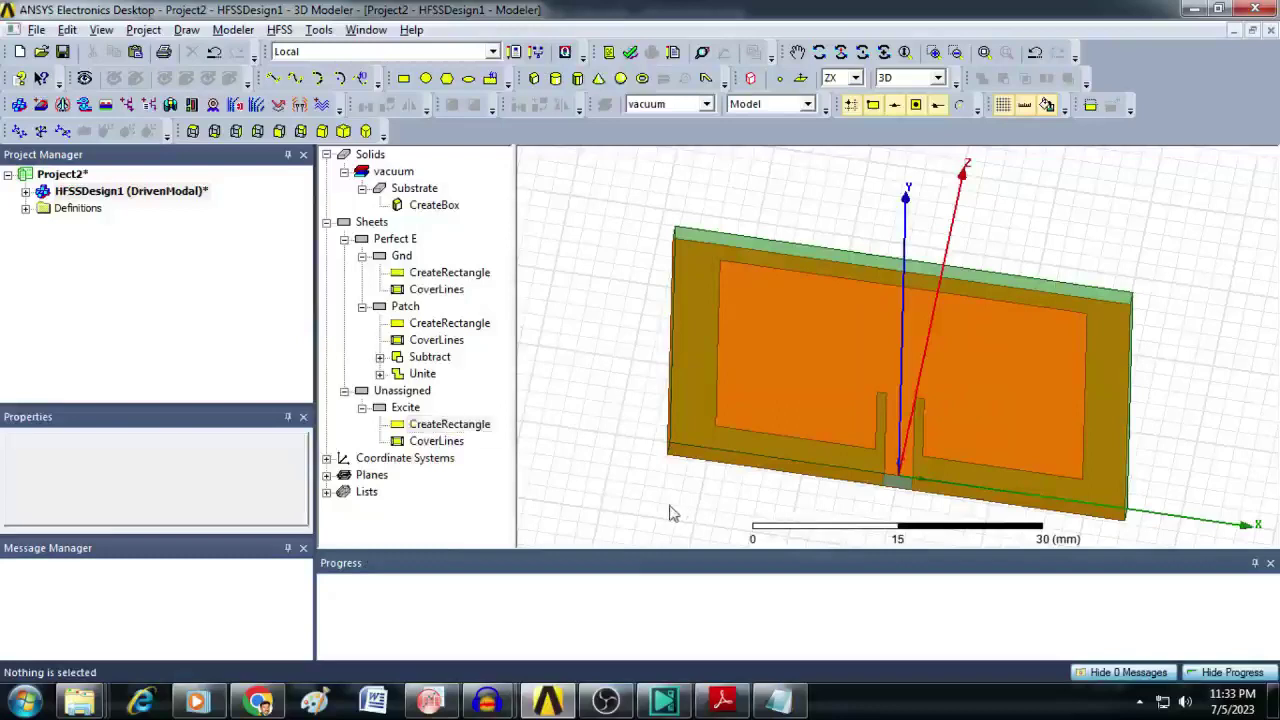
# Step: Start a lumped port excitation named 1 on the Excite sheet with 50 ohm resistance and 0 ohm reactance
pyautogui.click(412, 408)
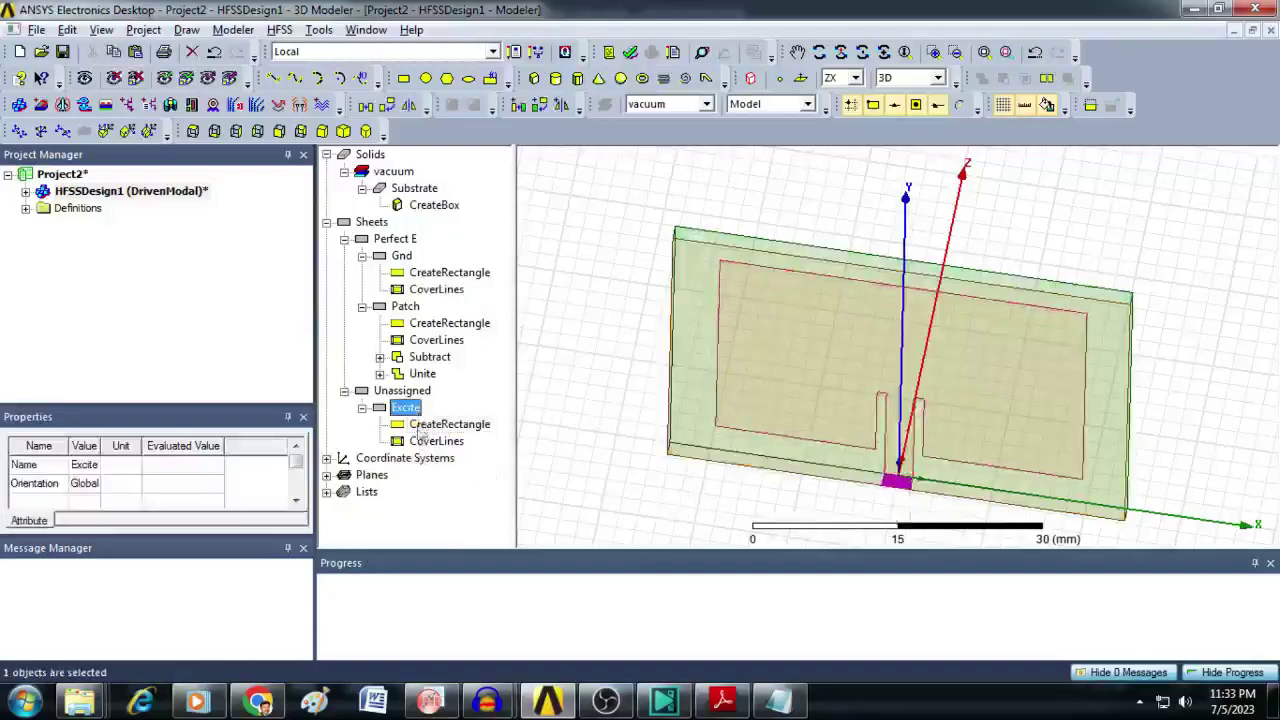
pyautogui.click(418, 412)
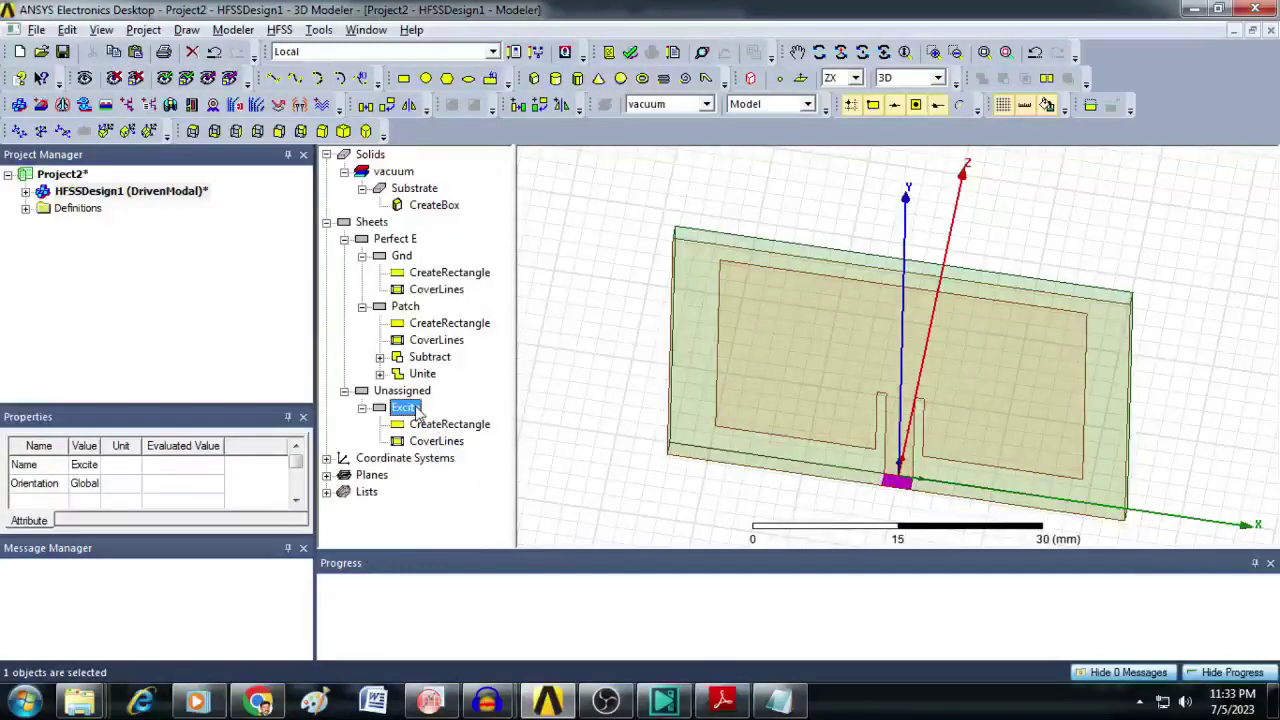
pyautogui.rightClick(418, 412)
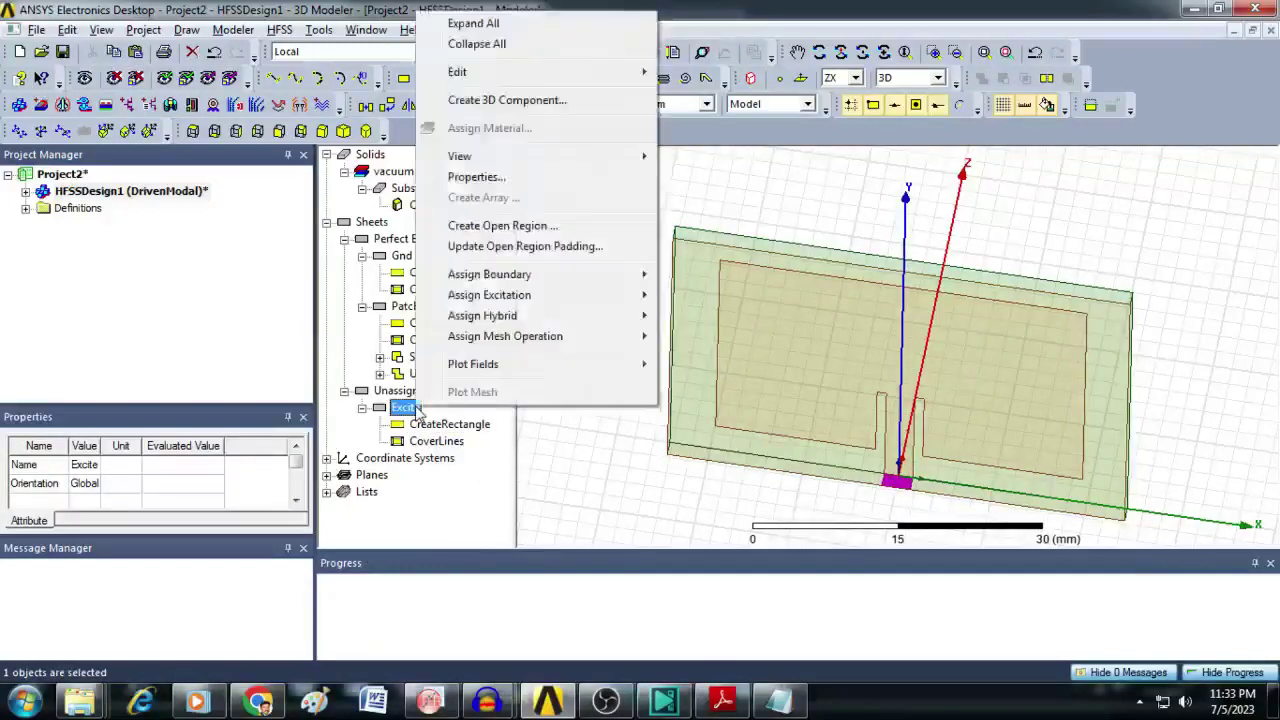
pyautogui.moveTo(505, 298)
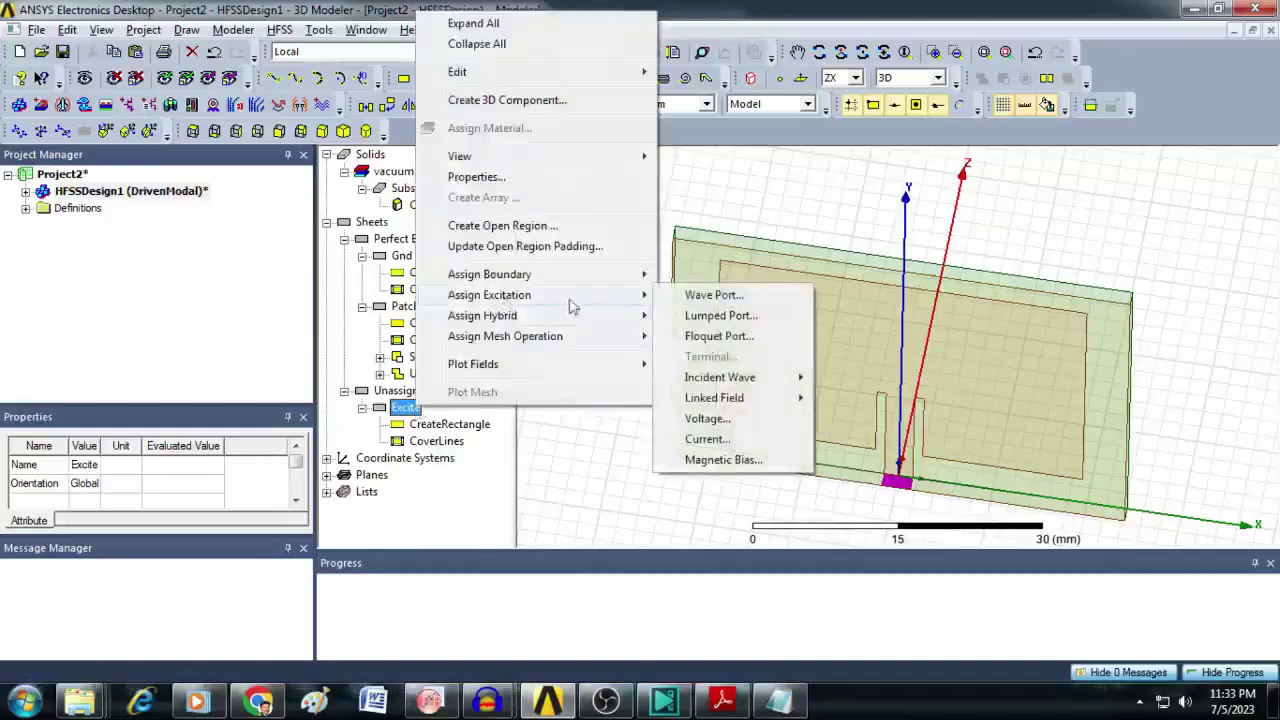
pyautogui.click(712, 318)
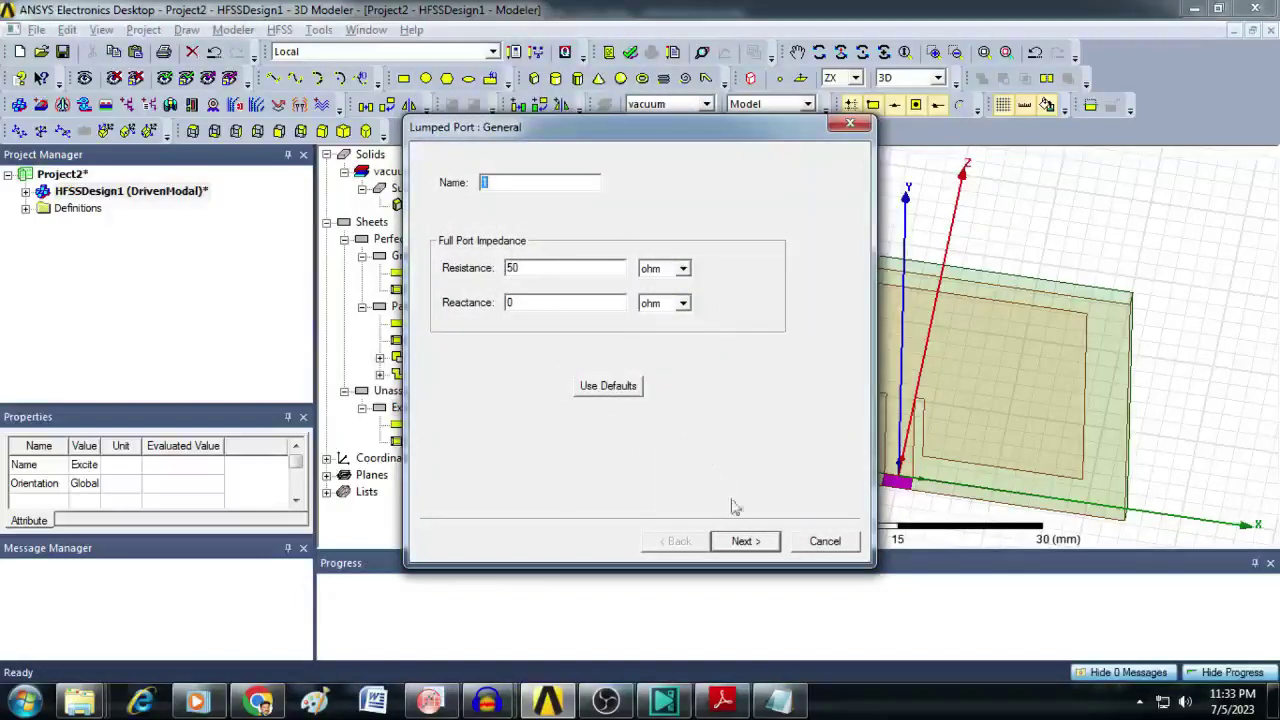
pyautogui.click(748, 549)
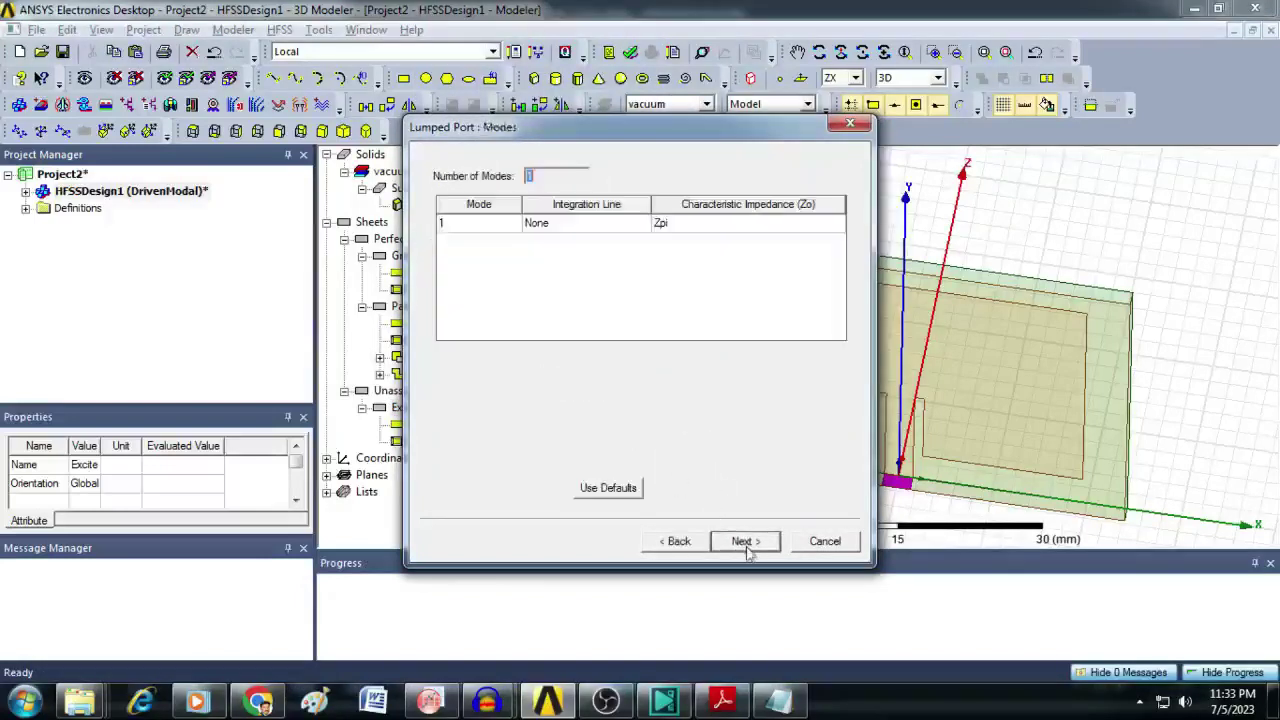
# Step: Define the port's integration line from the centre of Excite's ground-side edge to the centre of its feed-side edge, and finish the lumped port
pyautogui.click(562, 223)
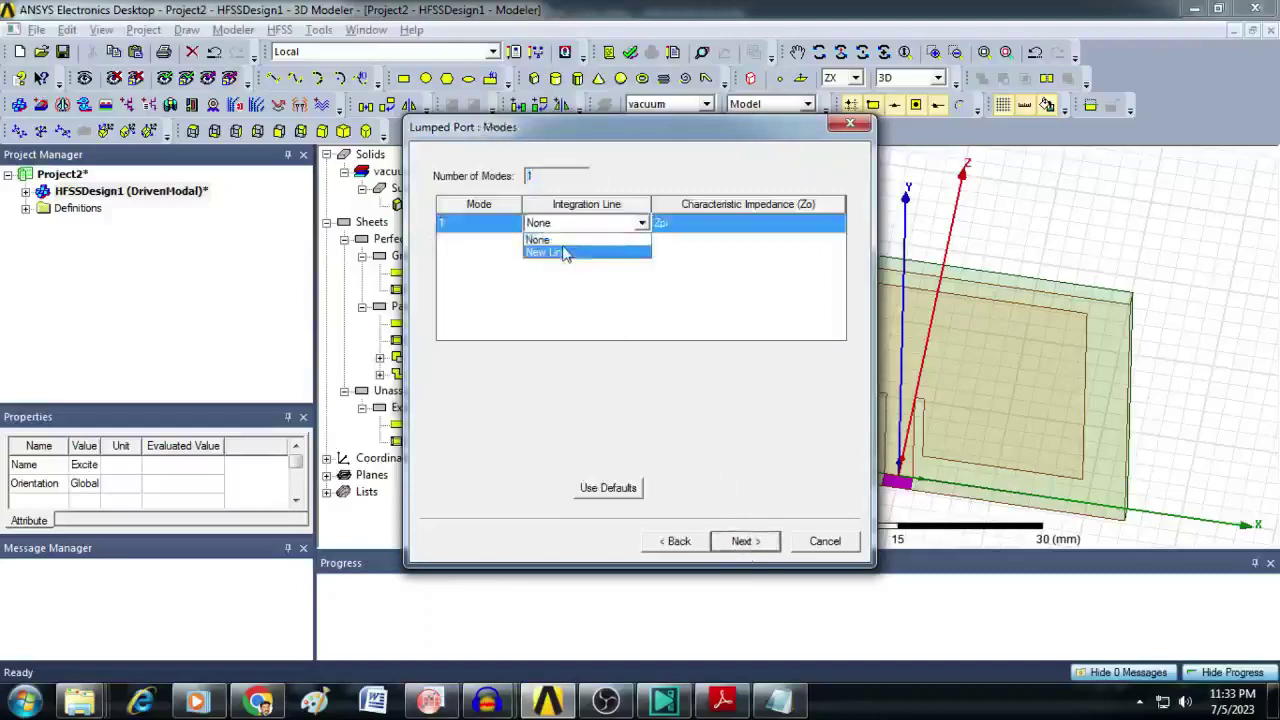
pyautogui.click(565, 253)
pyautogui.scroll(2, 903, 510)
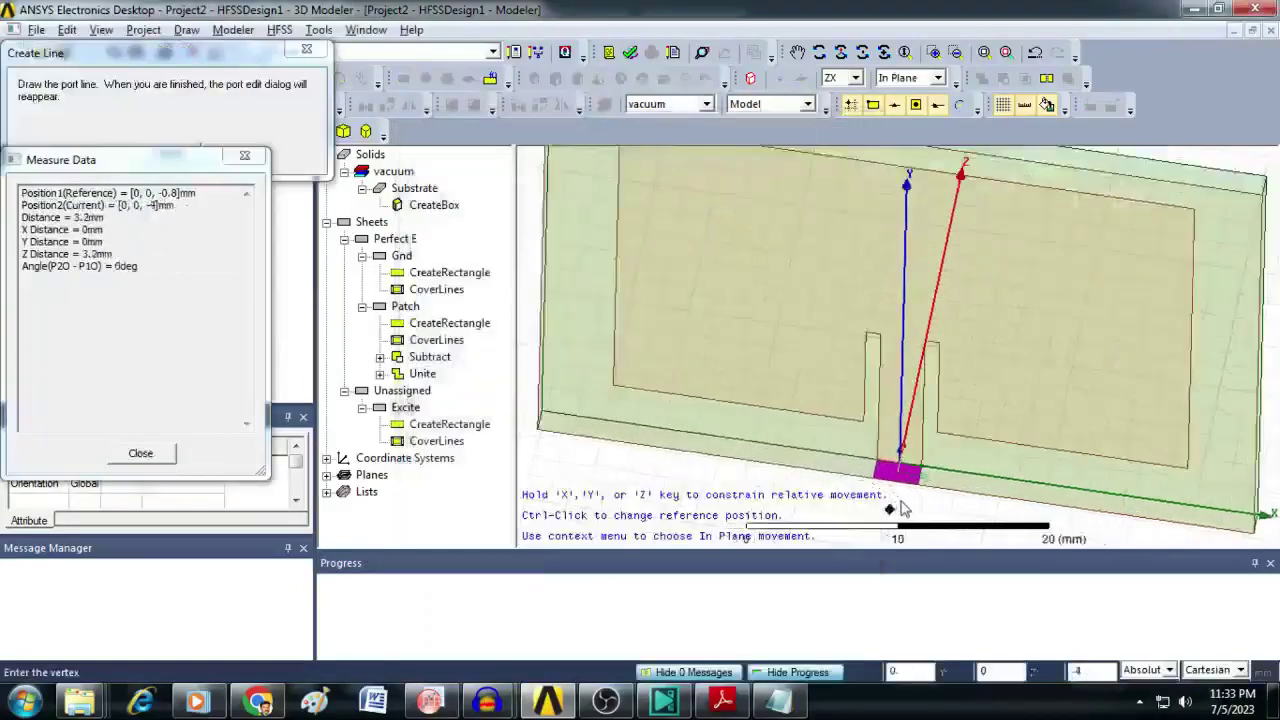
pyautogui.scroll(5, 901, 508)
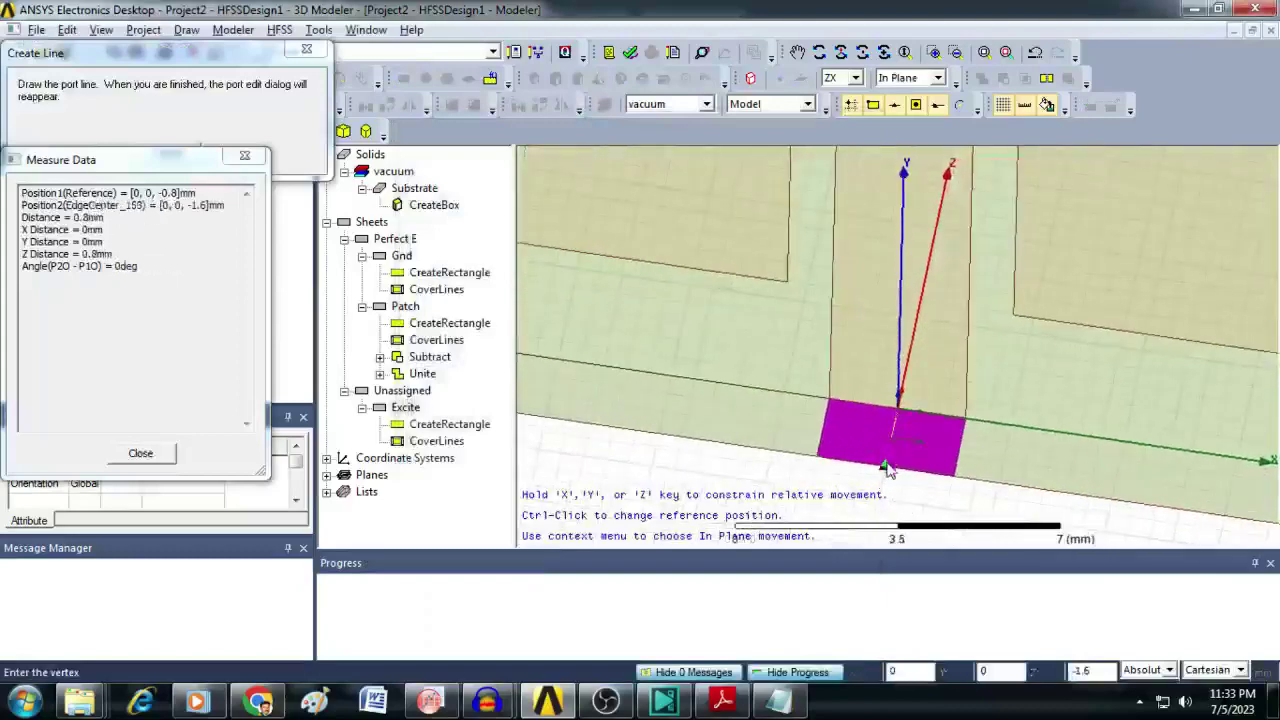
pyautogui.click(886, 468)
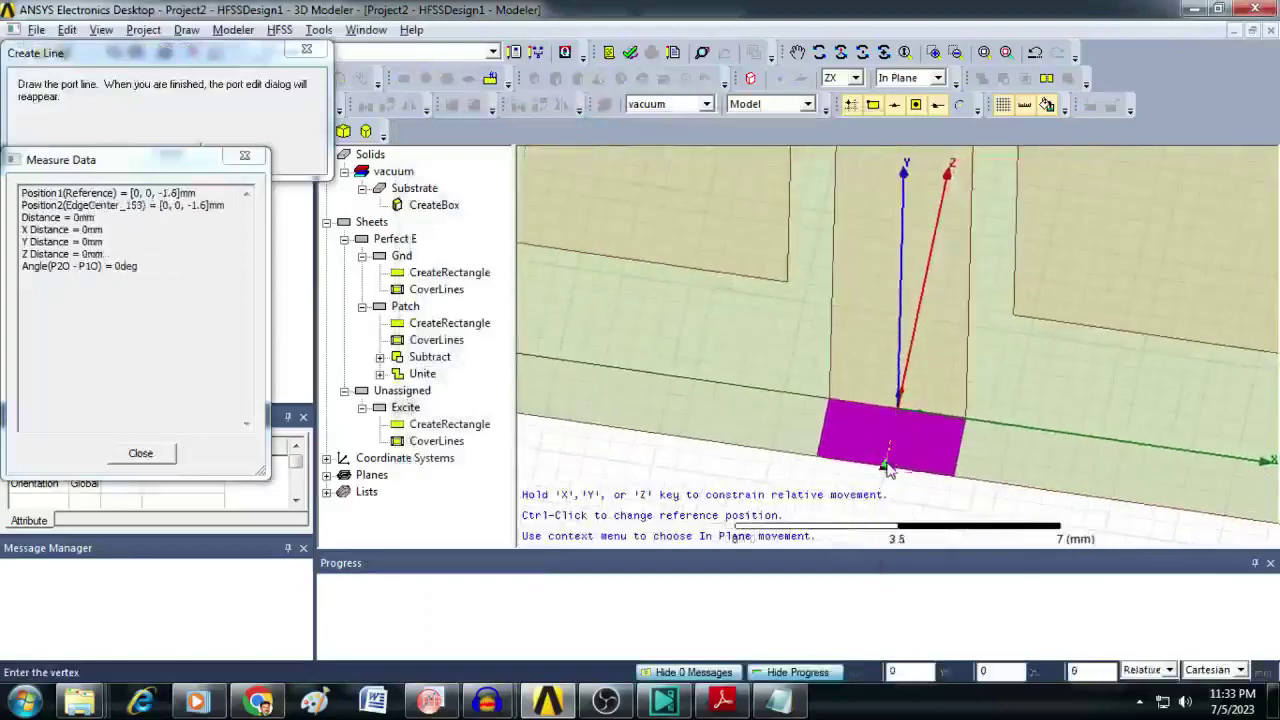
pyautogui.click(898, 410)
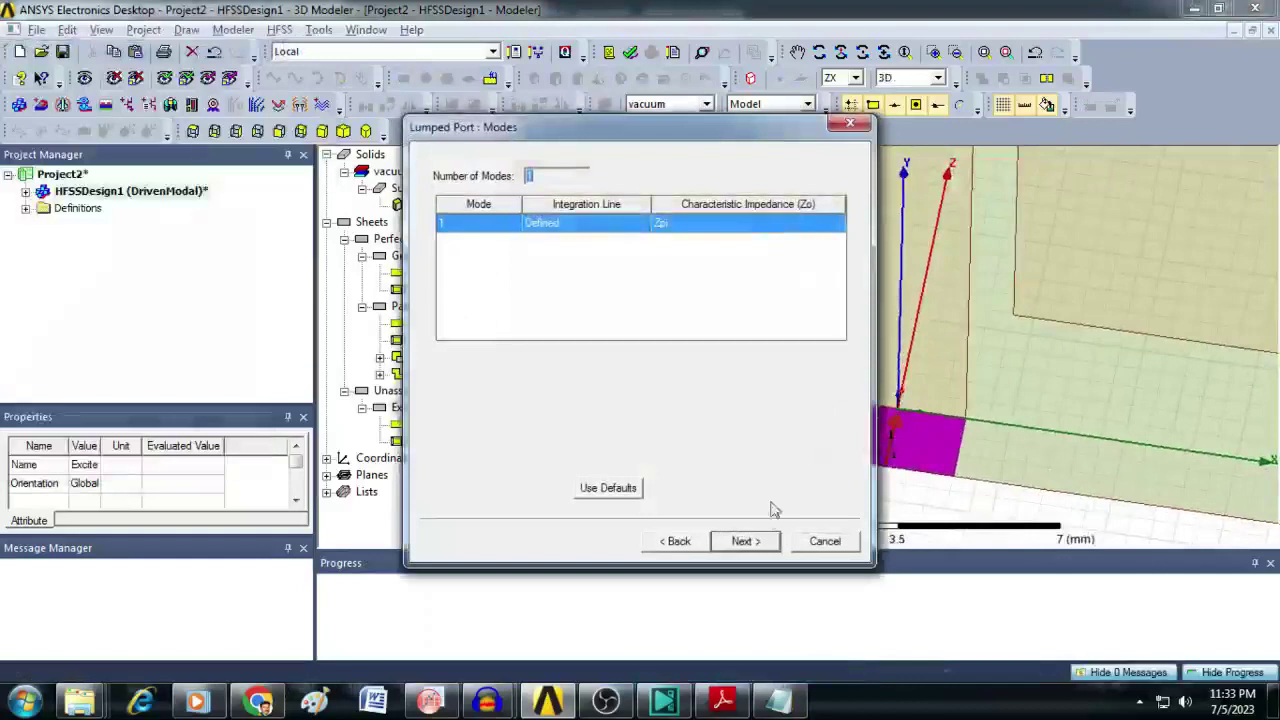
pyautogui.click(757, 543)
pyautogui.click(757, 543)
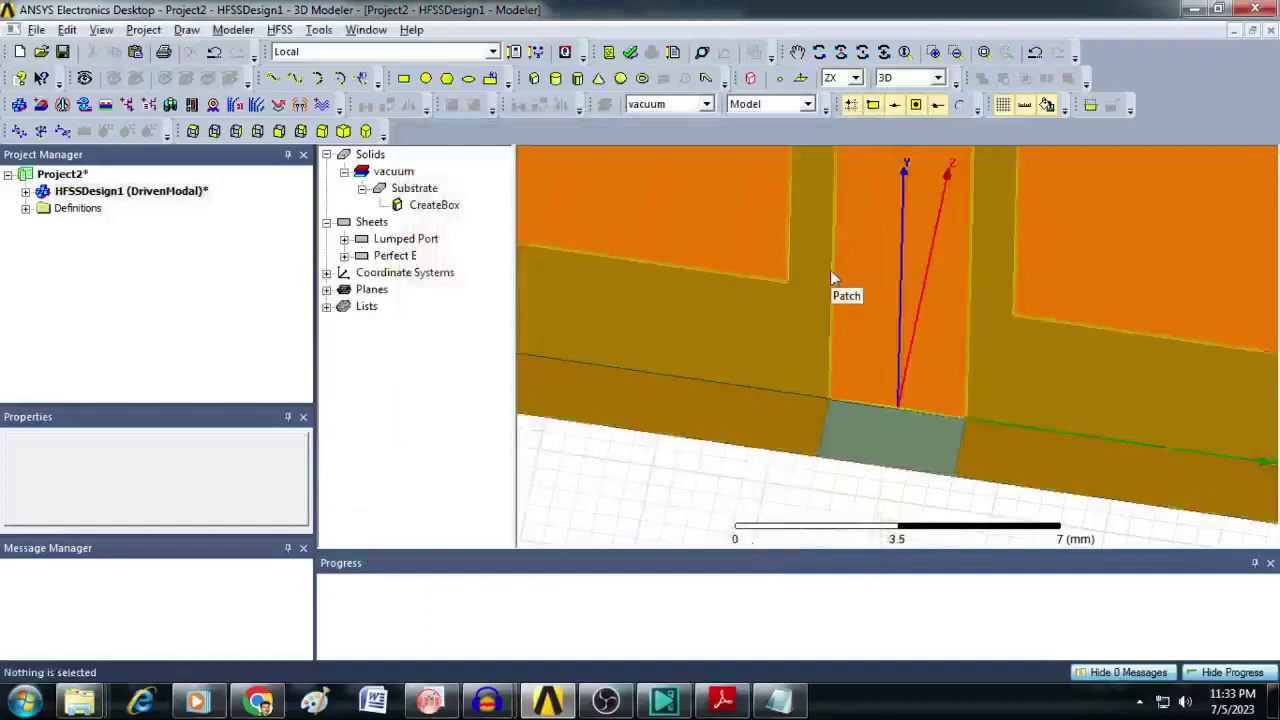
# Step: Add a driven solution setup at 2.4 GHz with a maximum of 18 adaptive passes
pyautogui.click(984, 52)
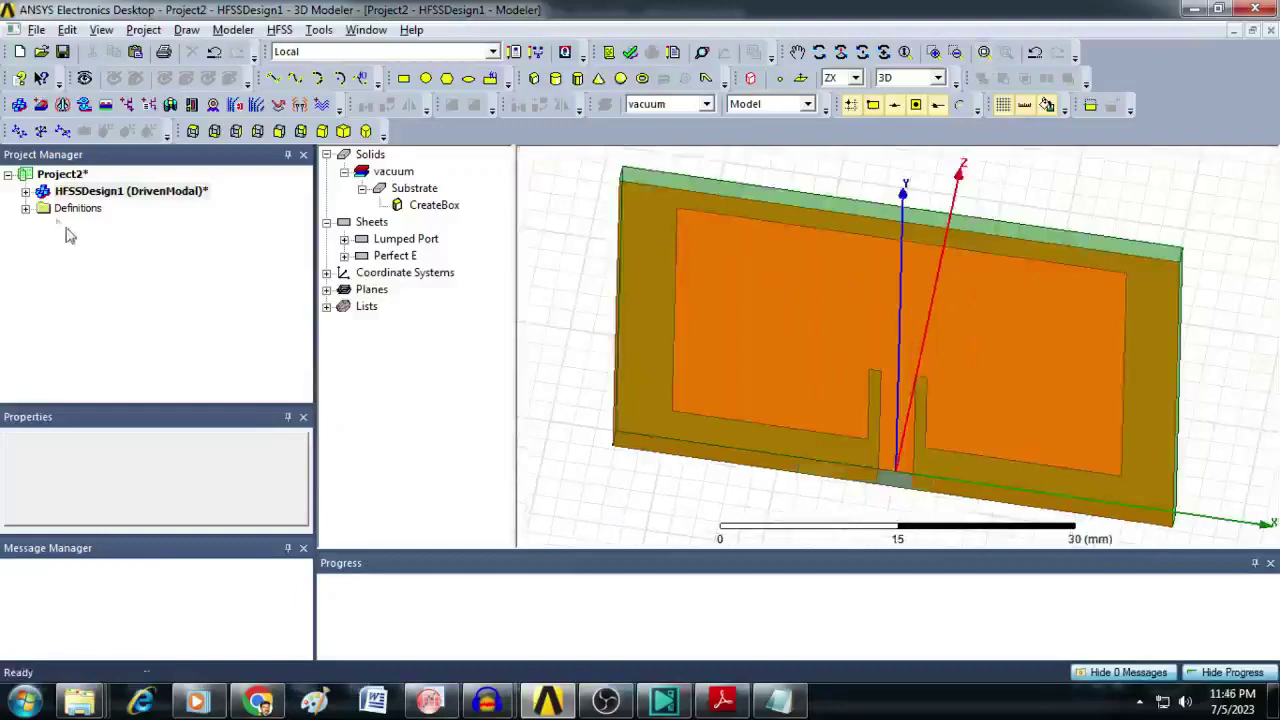
pyautogui.click(28, 193)
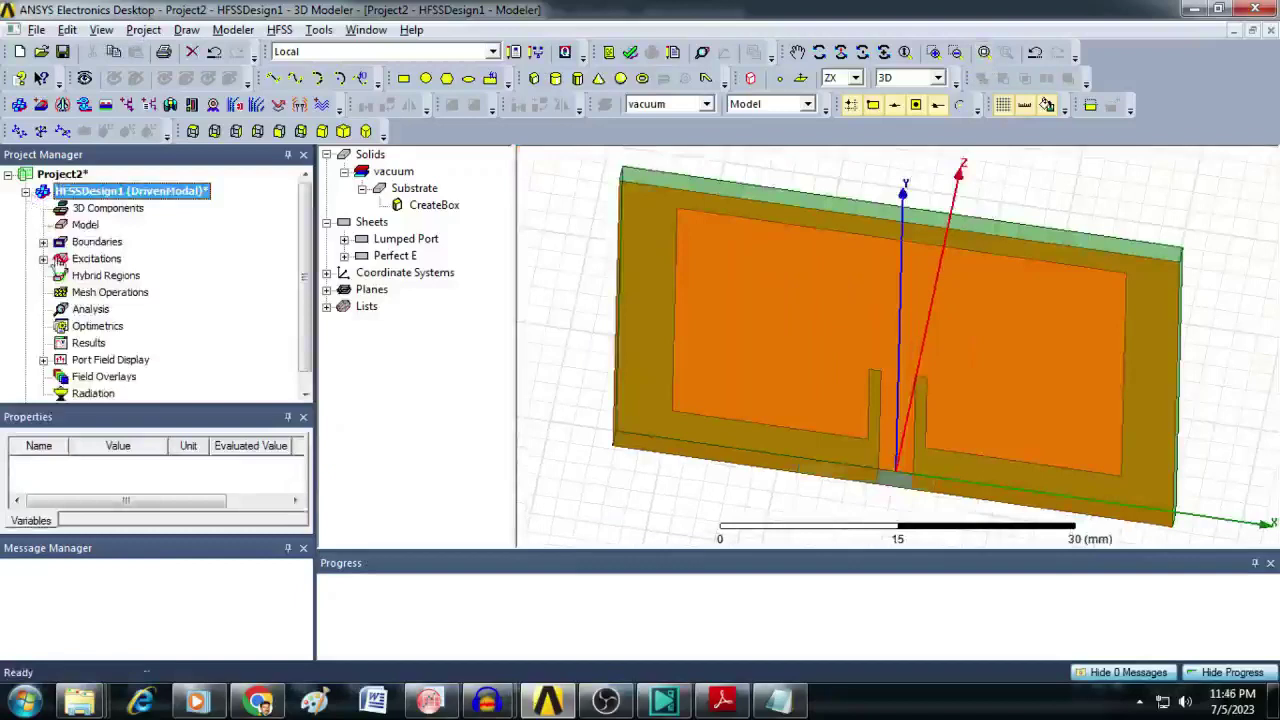
pyautogui.click(99, 312)
pyautogui.rightClick(99, 312)
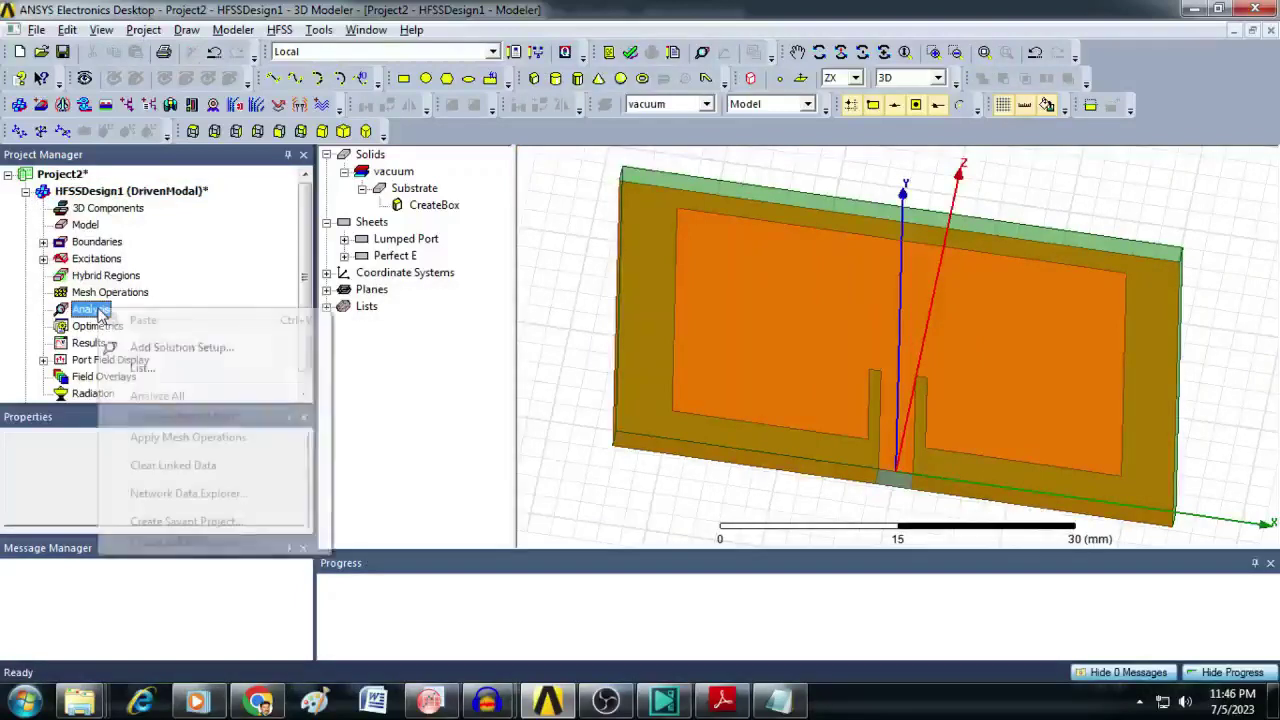
pyautogui.click(157, 348)
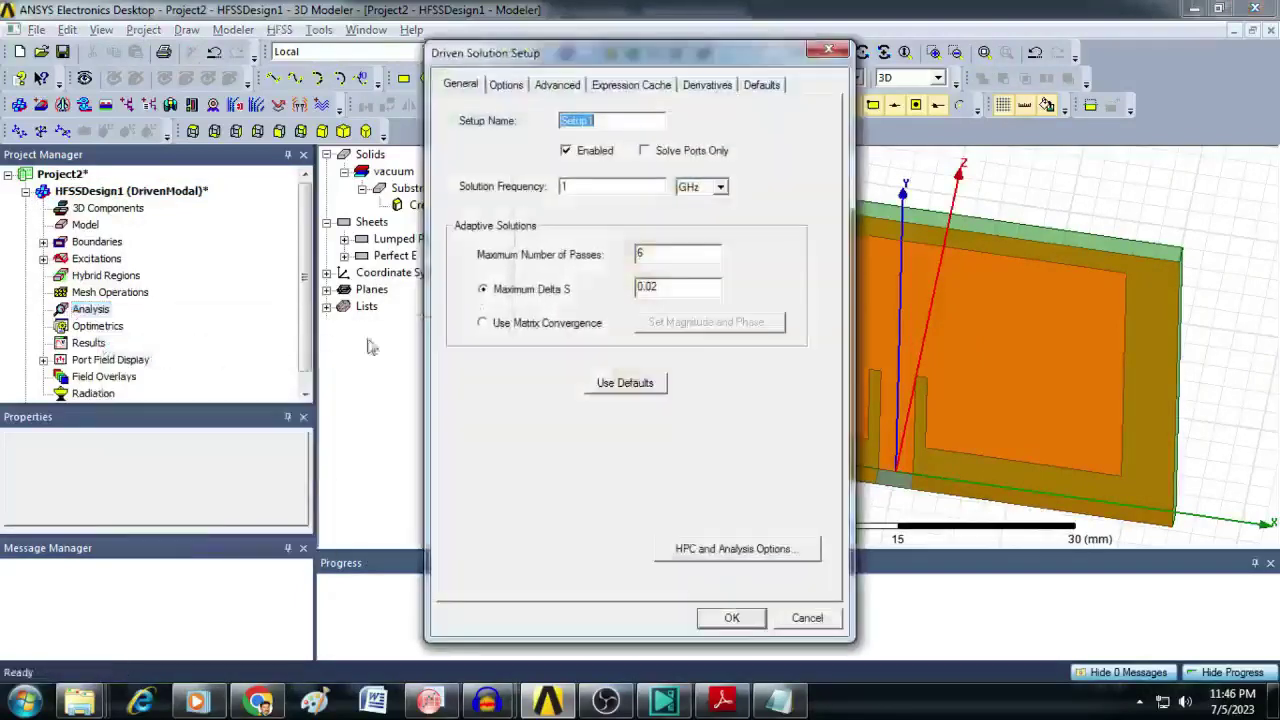
pyautogui.click(550, 190)
pyautogui.moveTo(668, 256); pyautogui.dragTo(632, 256)
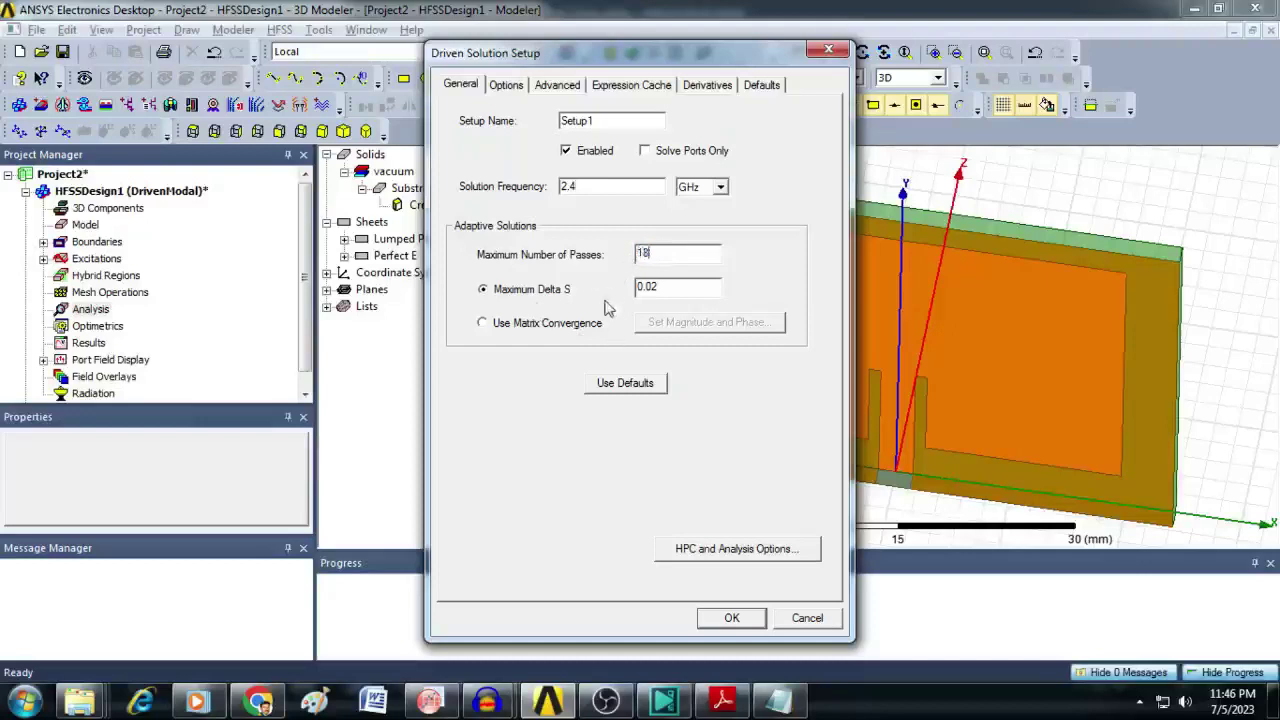
pyautogui.click(731, 617)
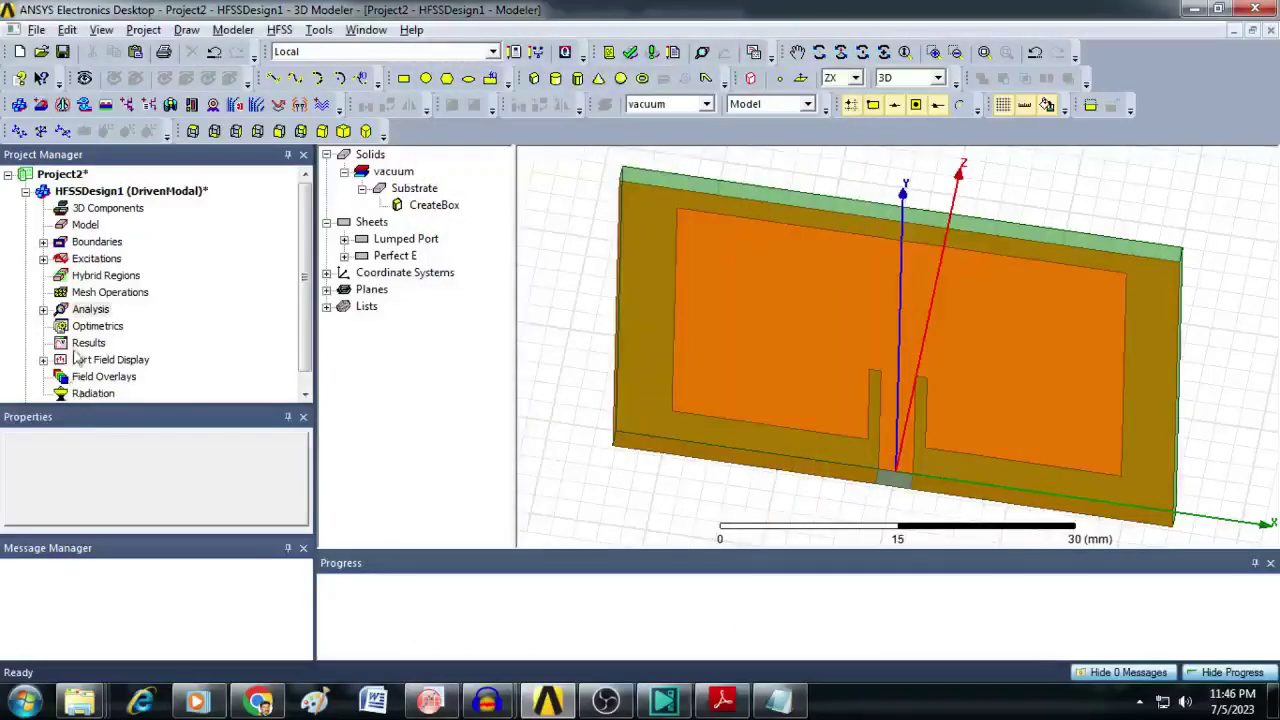
# Step: Add an interpolating frequency sweep to Setup1 and set its range from 2 GHz to 3 GHz
pyautogui.click(44, 310)
pyautogui.click(105, 326)
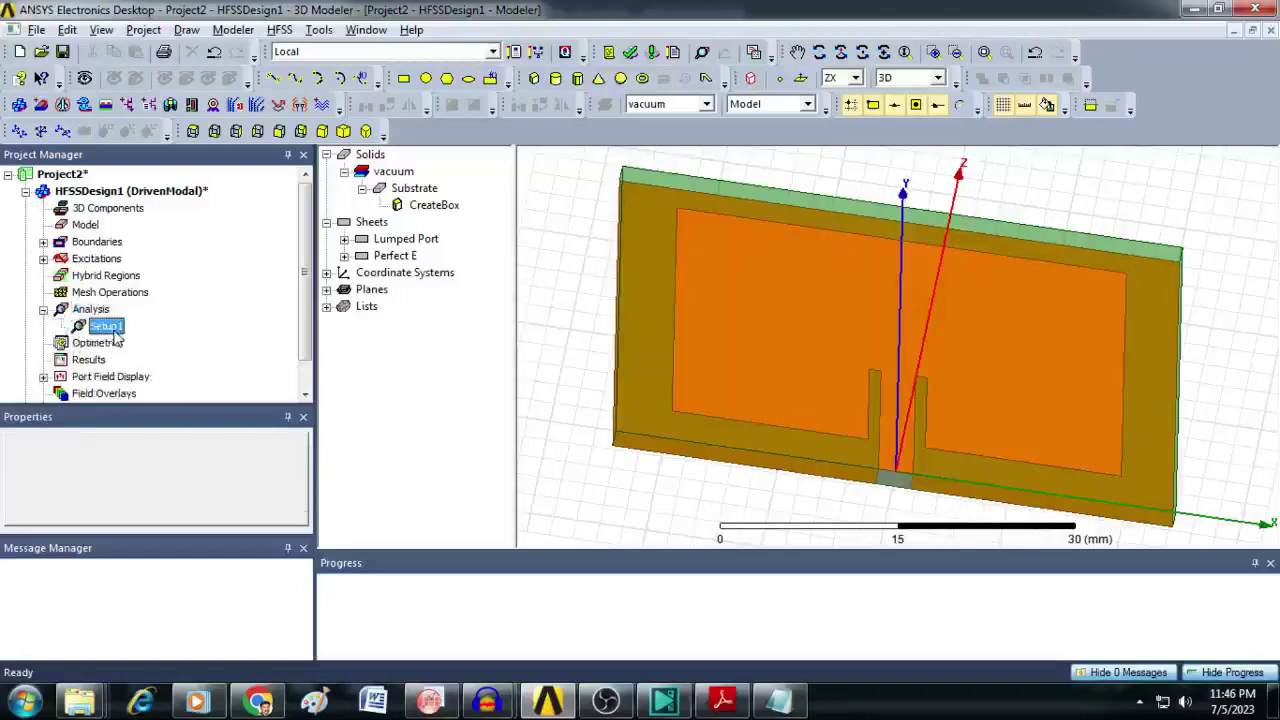
pyautogui.rightClick(112, 326)
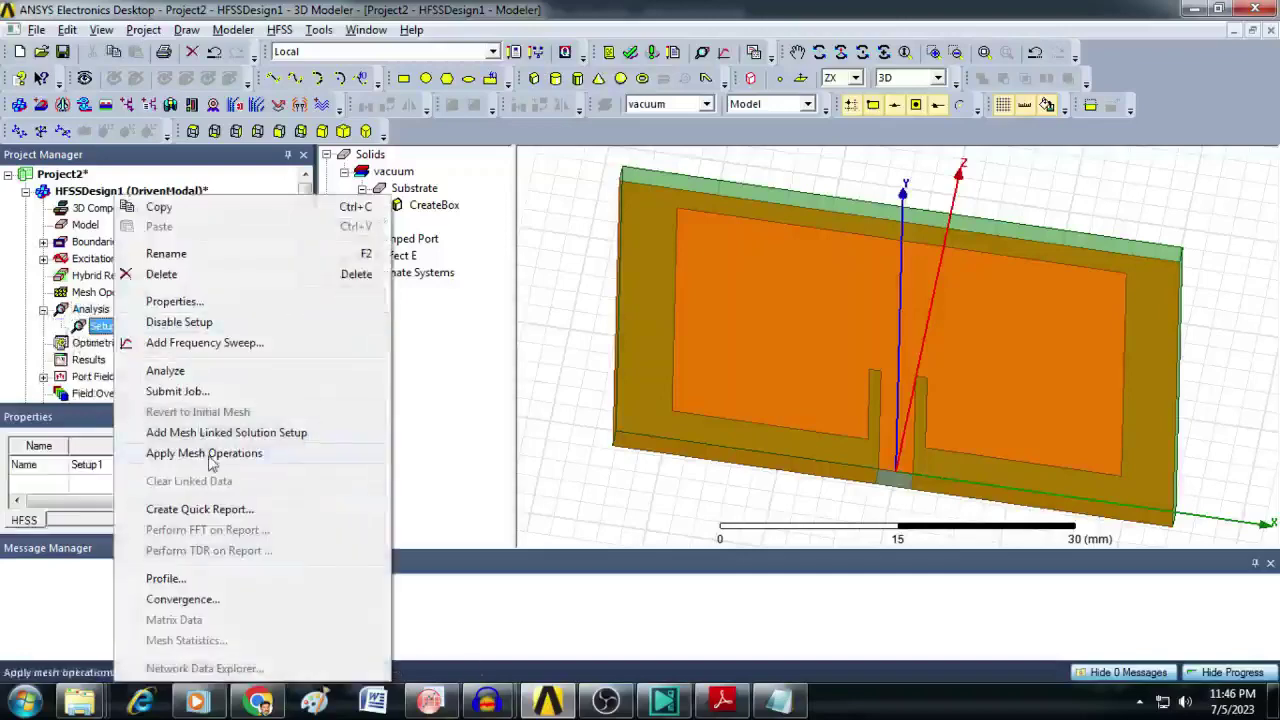
pyautogui.click(225, 345)
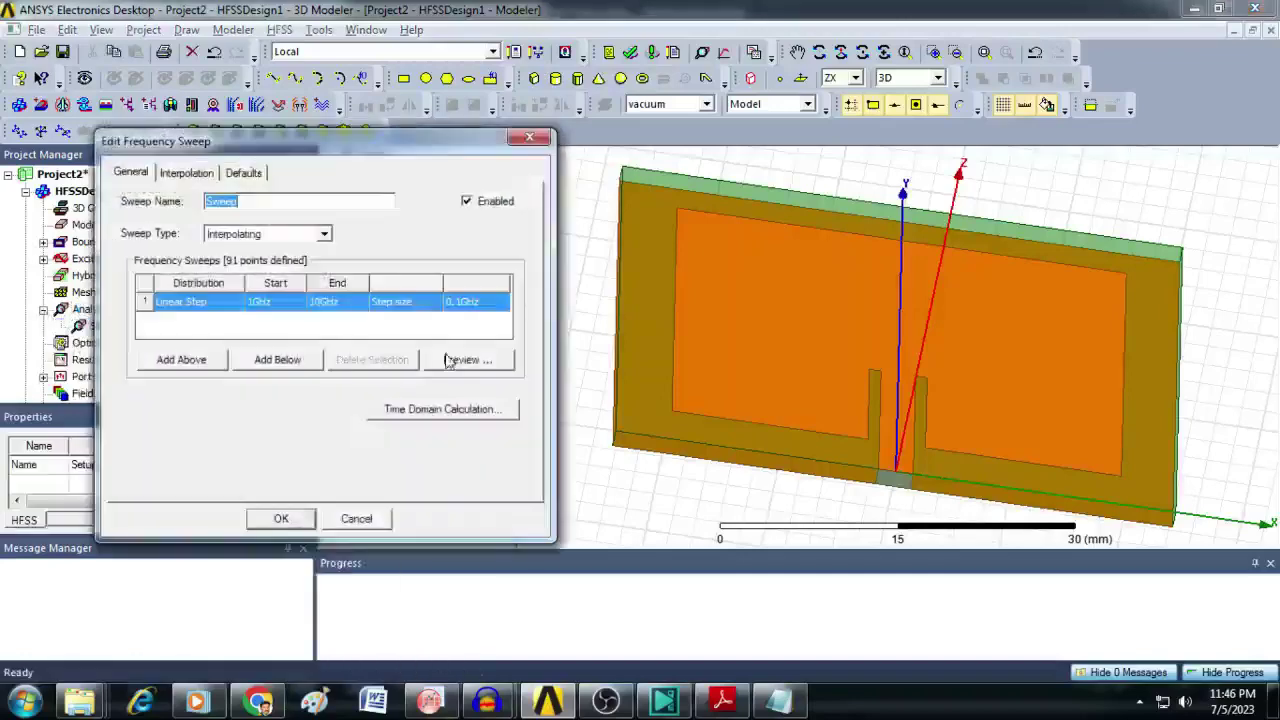
pyautogui.doubleClick(277, 309)
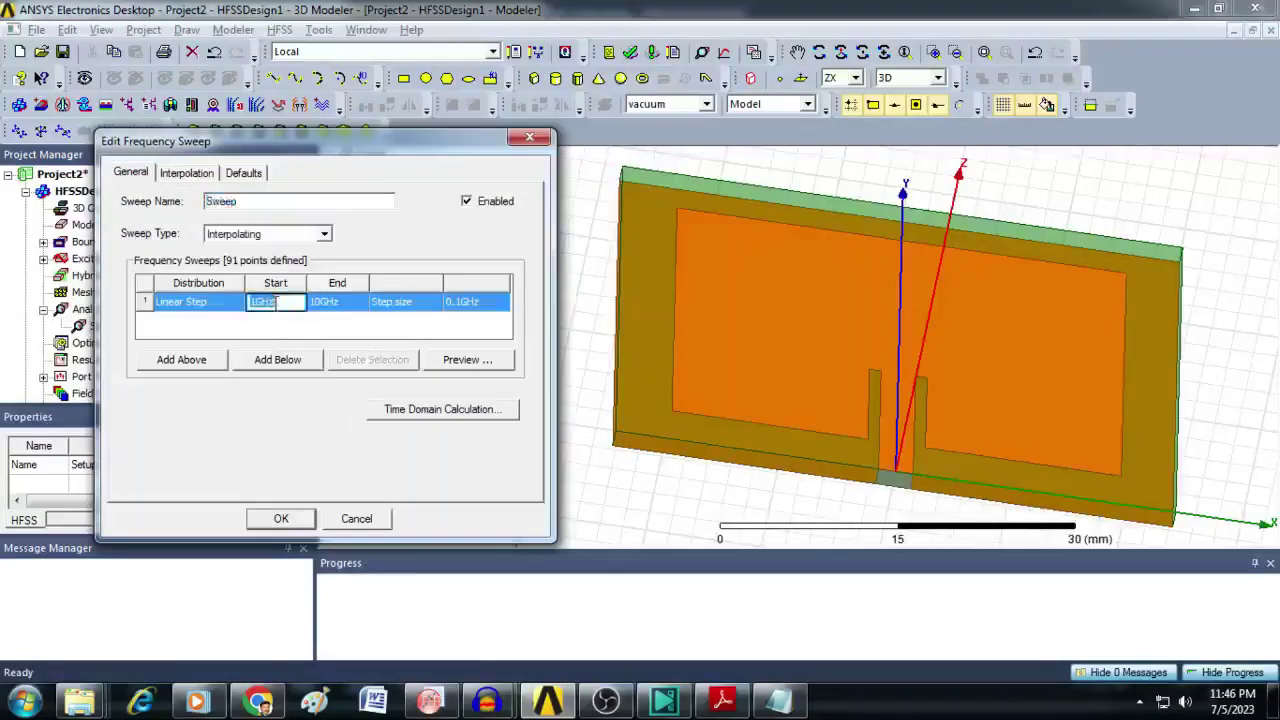
pyautogui.write('2')
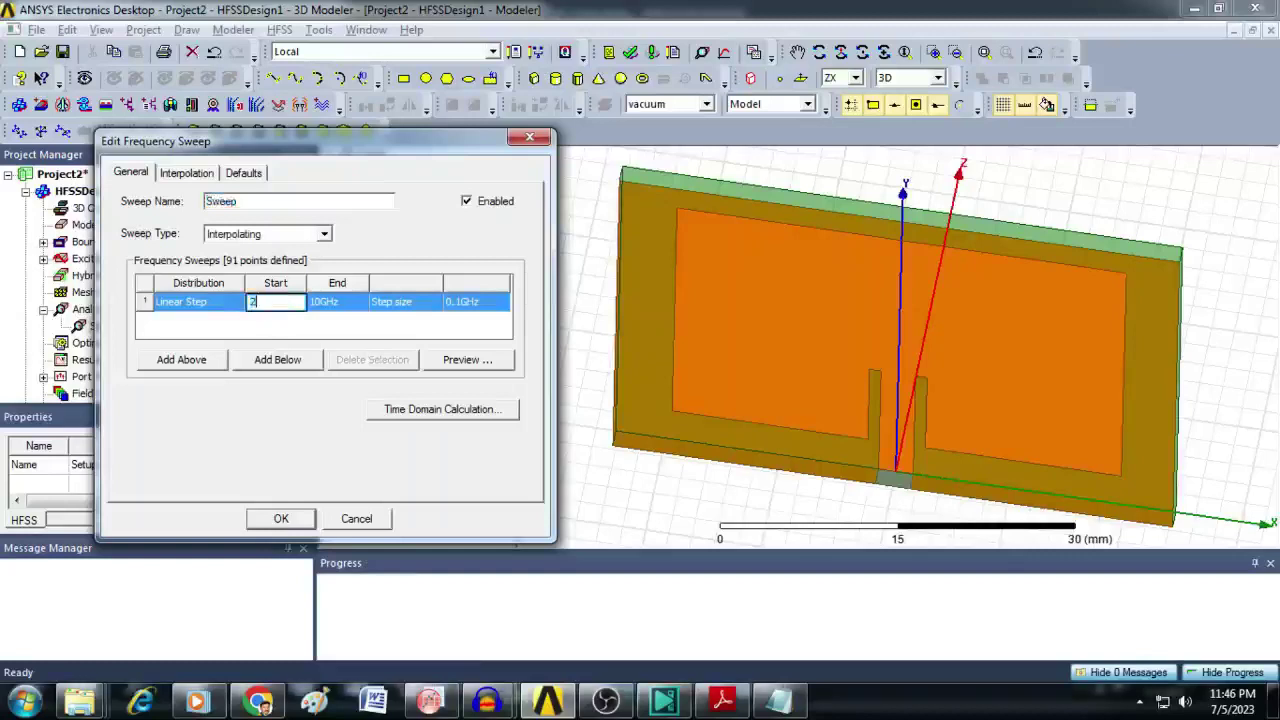
pyautogui.doubleClick(340, 302)
pyautogui.write('3')
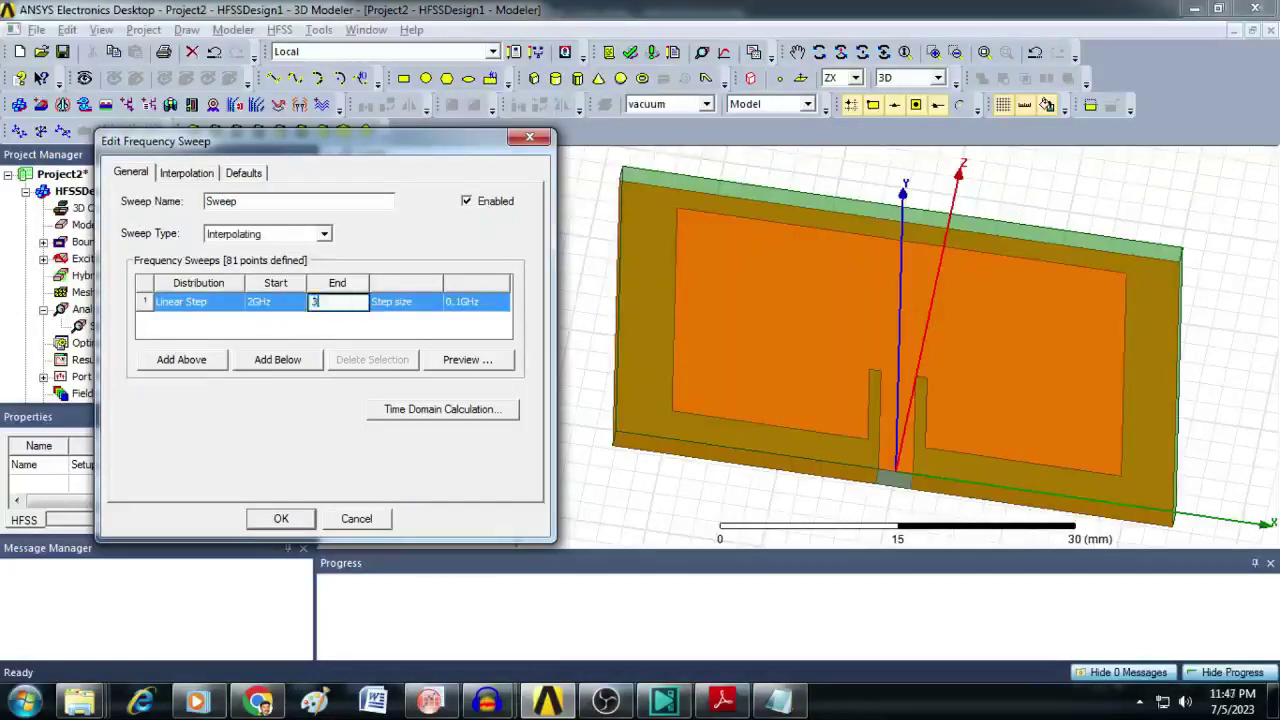
# Step: Change the sweep's distribution to Linear Count with 201 points and accept the sweep
pyautogui.click(206, 307)
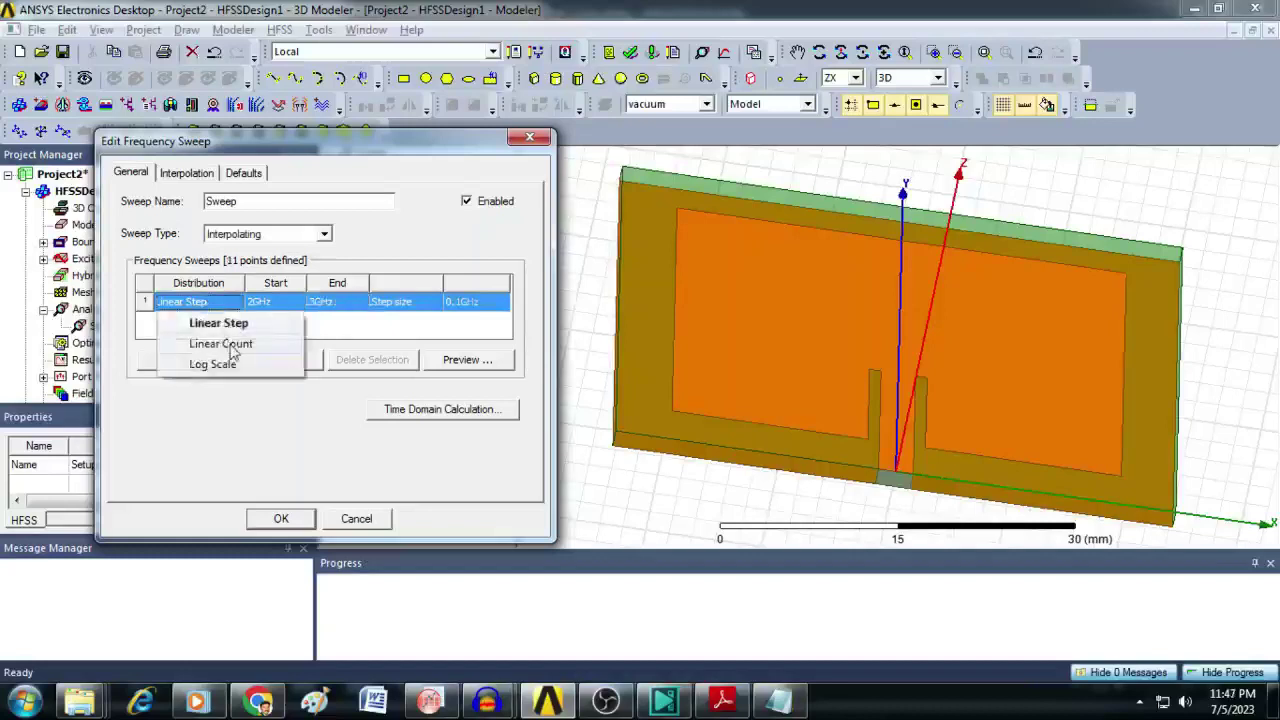
pyautogui.click(230, 345)
pyautogui.click(462, 301)
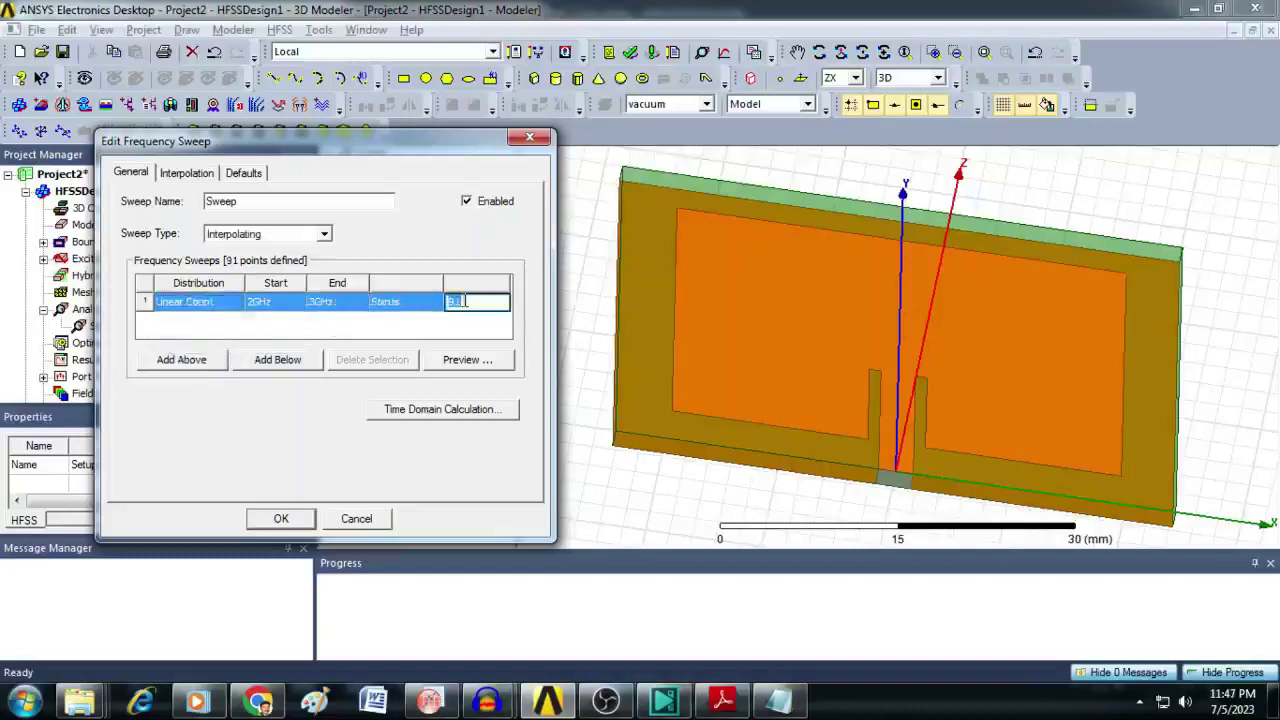
pyautogui.write('201')
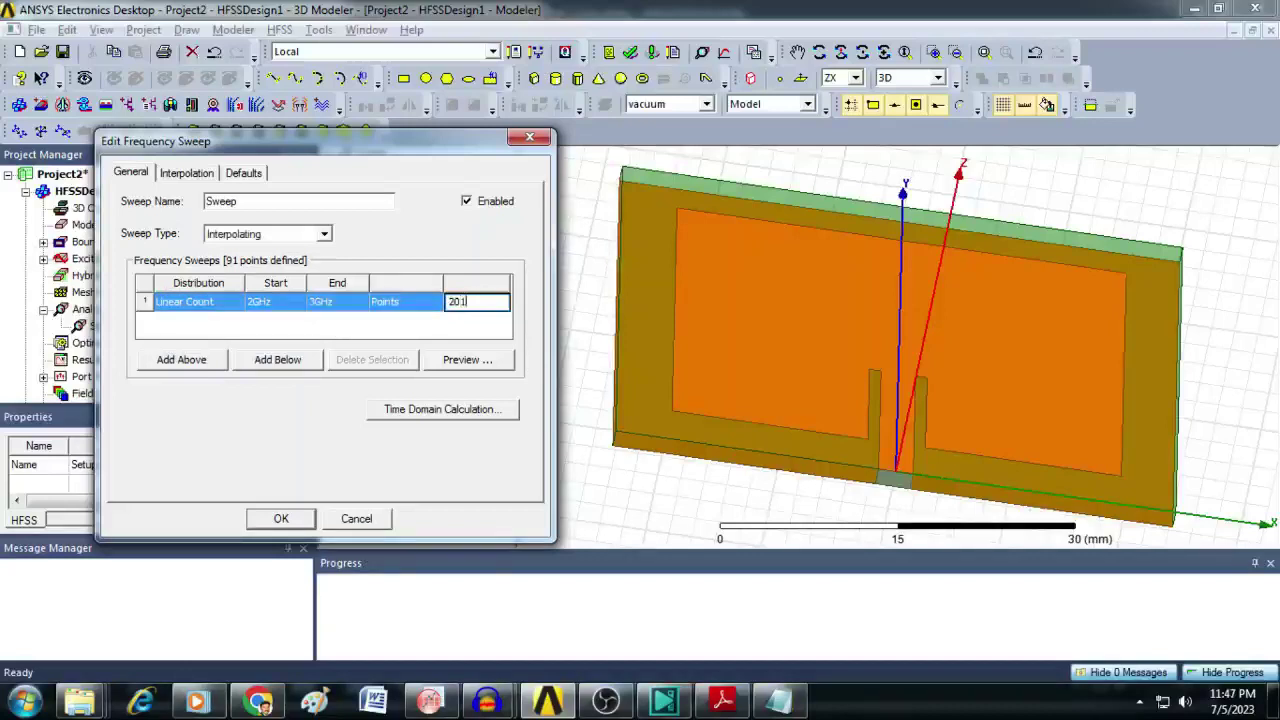
pyautogui.click(283, 519)
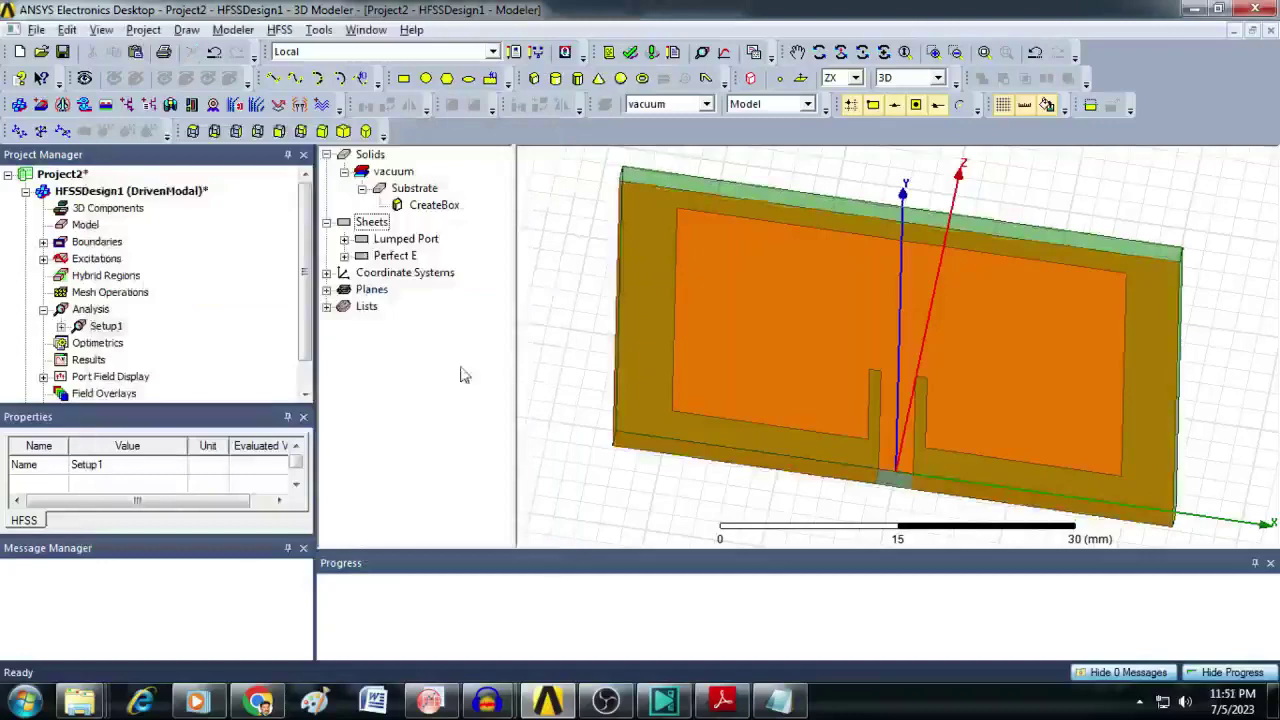
# Step: Enable derivatives for the variables $Lins, $Lp and $Wp in Setup1
pyautogui.doubleClick(104, 328)
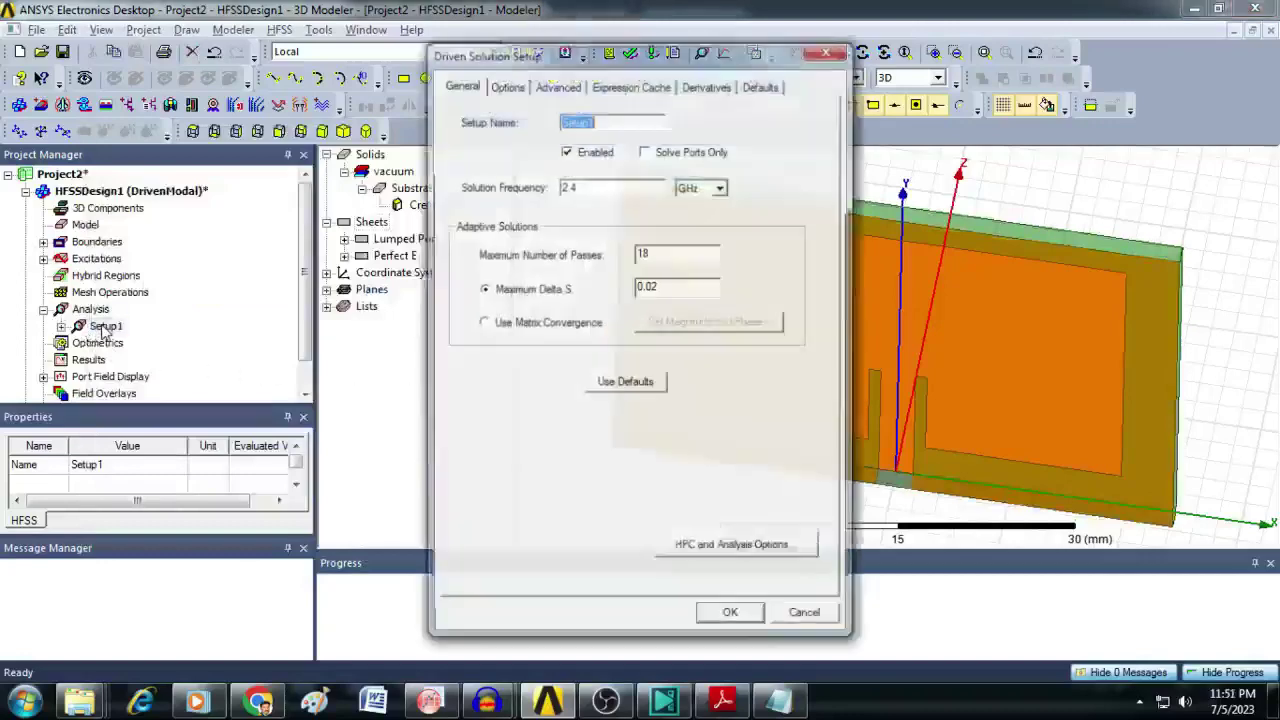
pyautogui.click(708, 88)
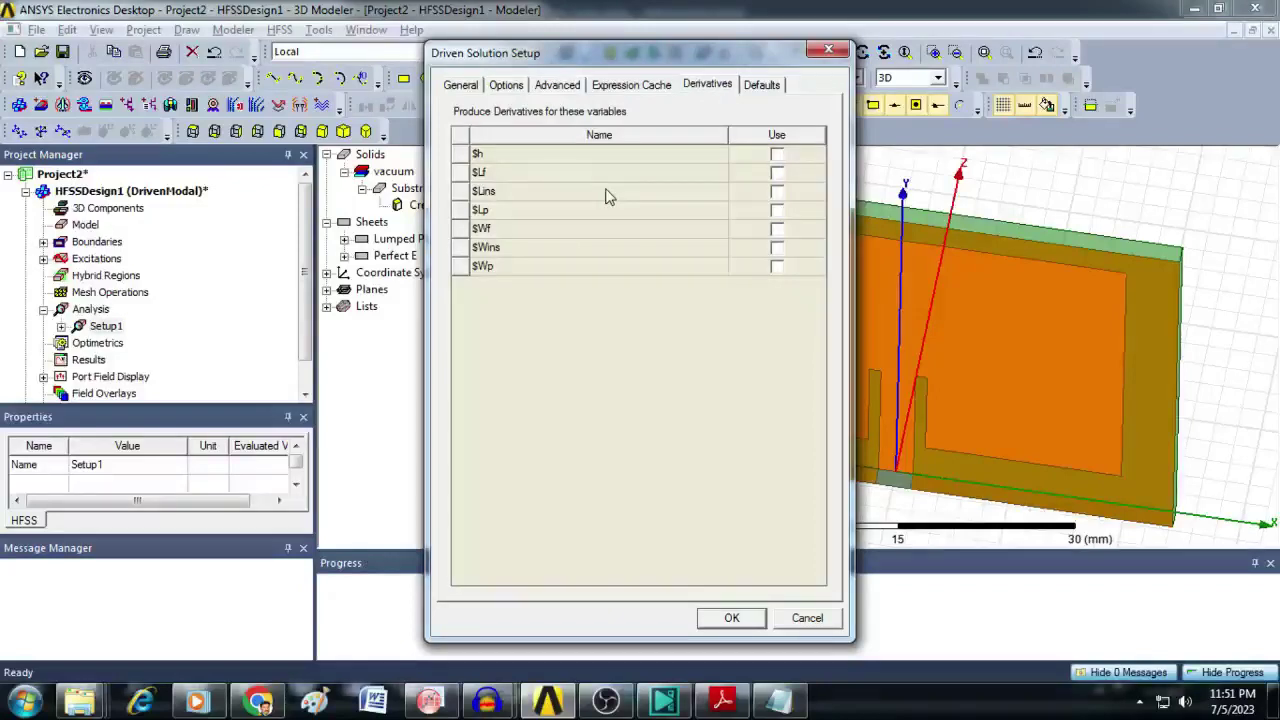
pyautogui.click(779, 192)
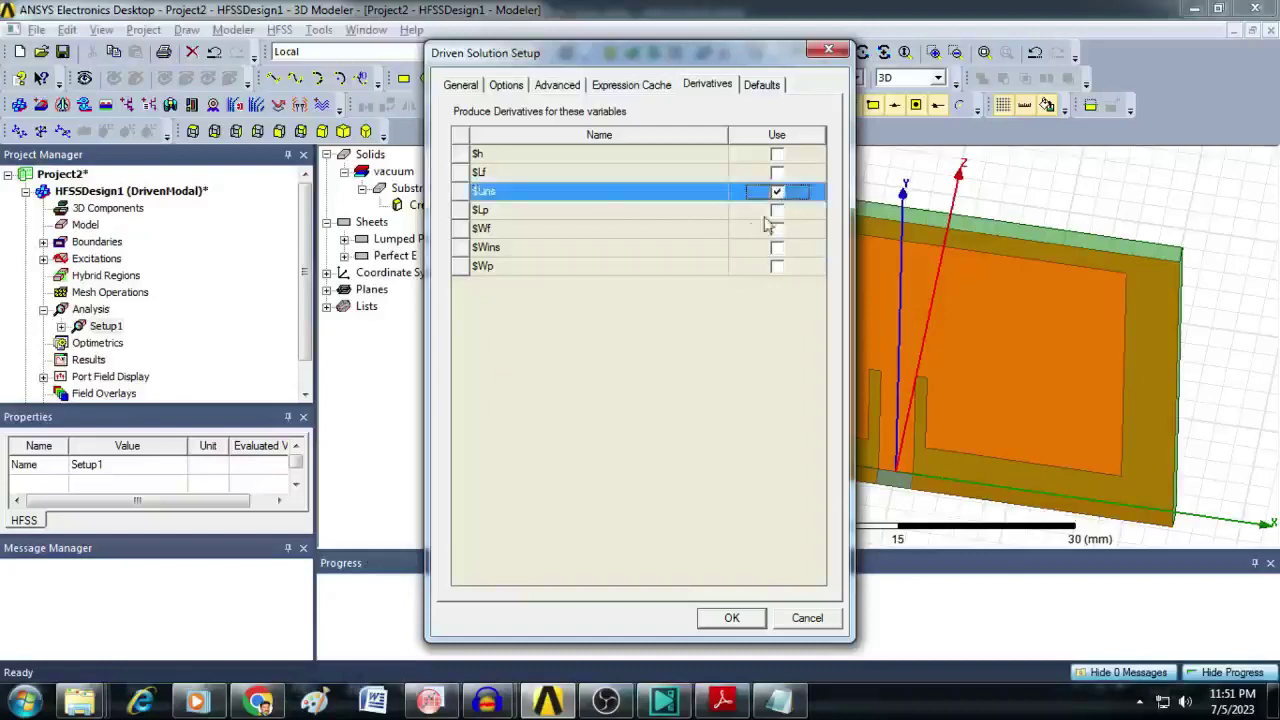
pyautogui.click(779, 212)
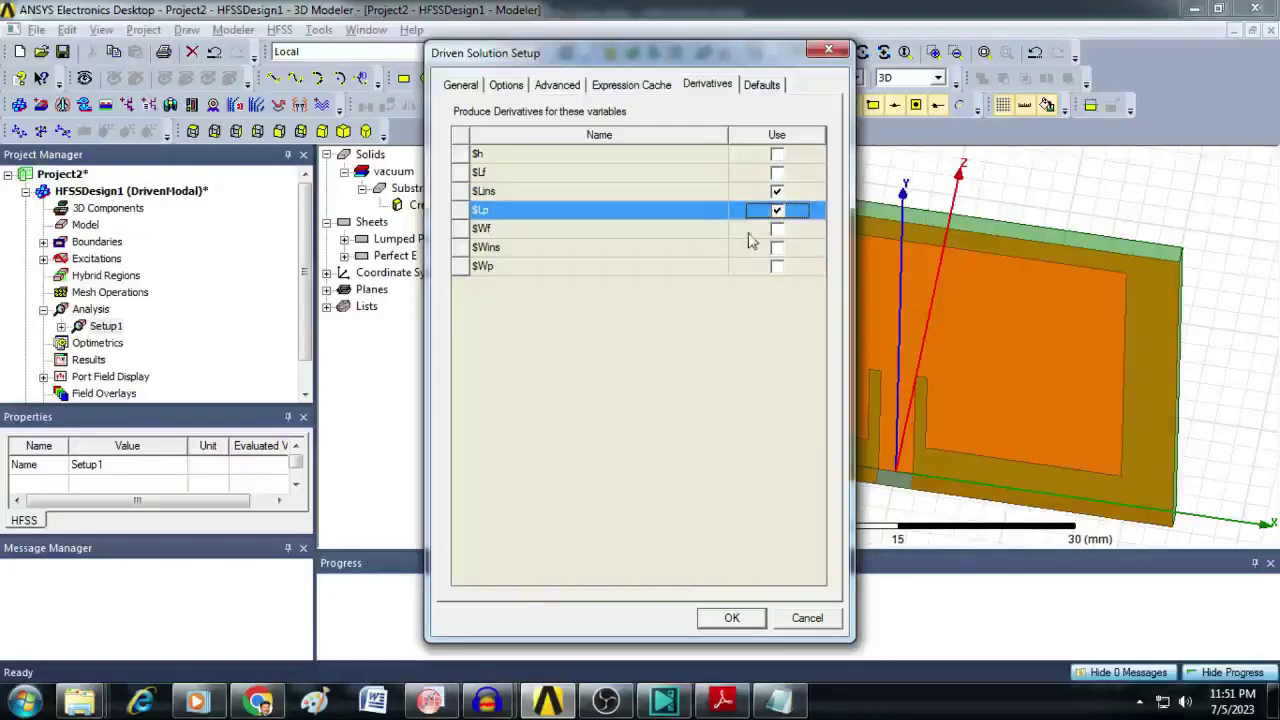
pyautogui.click(779, 268)
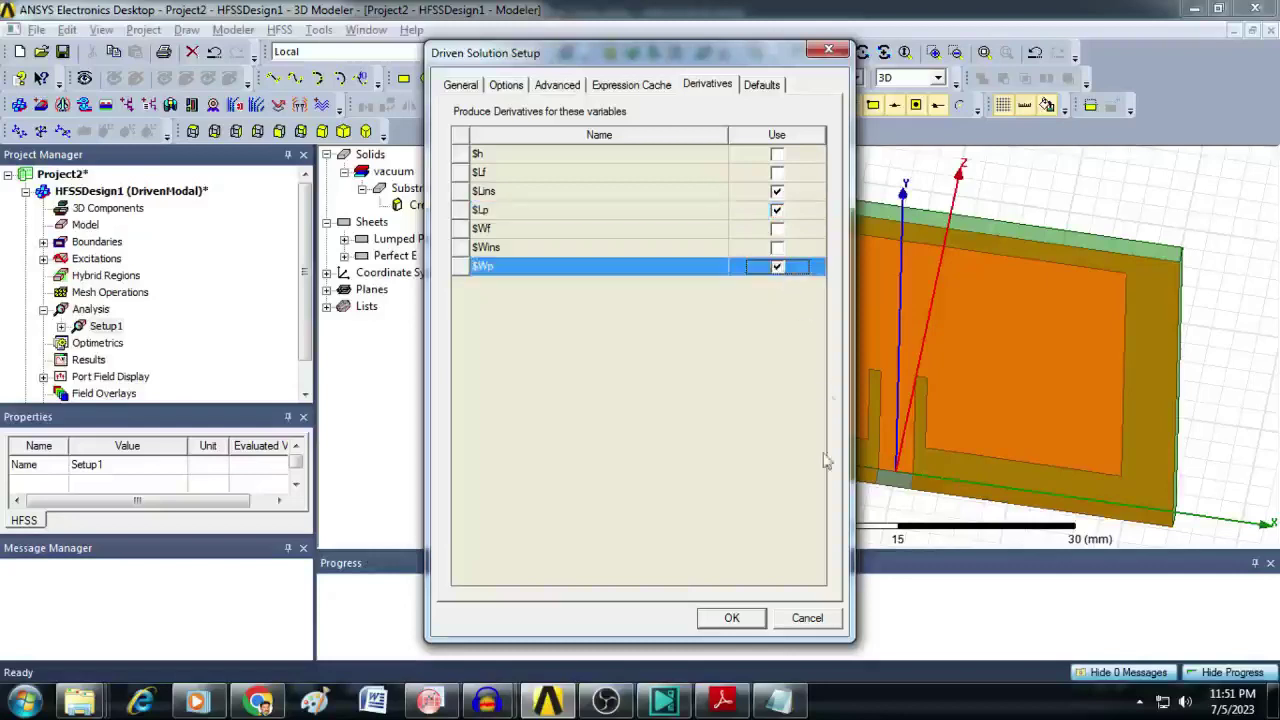
pyautogui.click(741, 620)
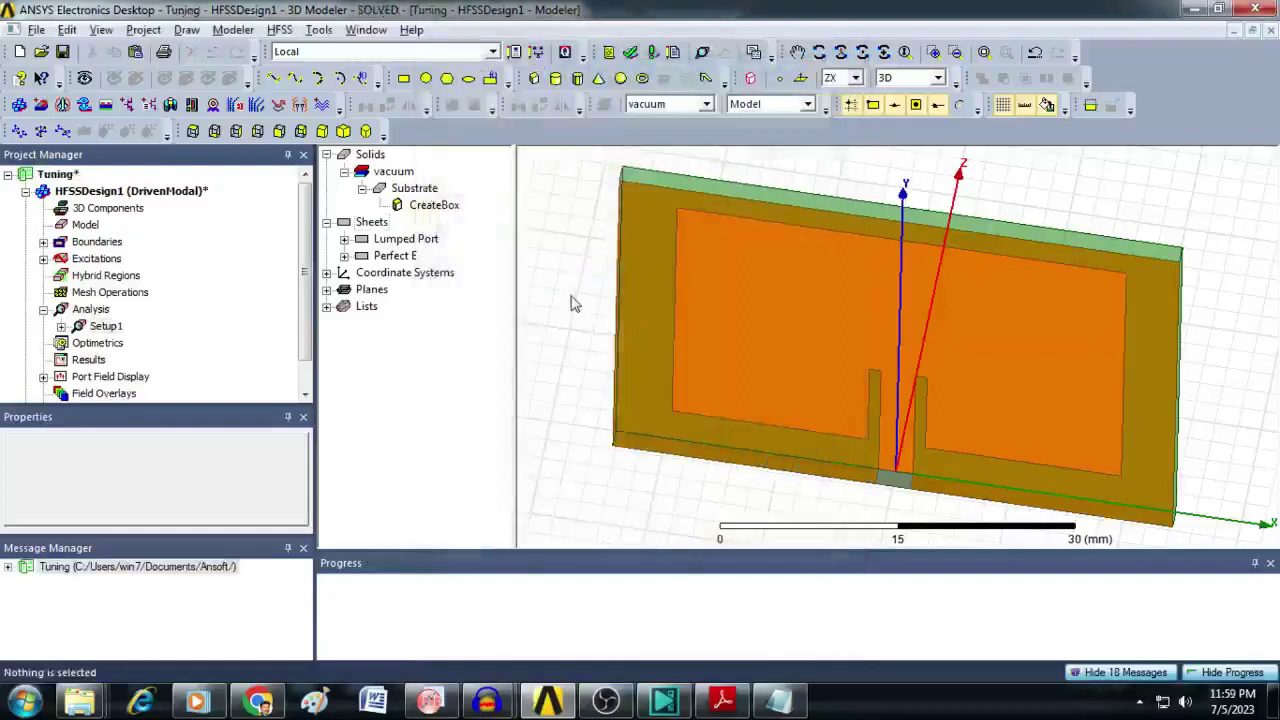
# Step: Create an air region around the antenna, padded similarly in all directions with an absolute offset of 29.9 mm
pyautogui.click(190, 30)
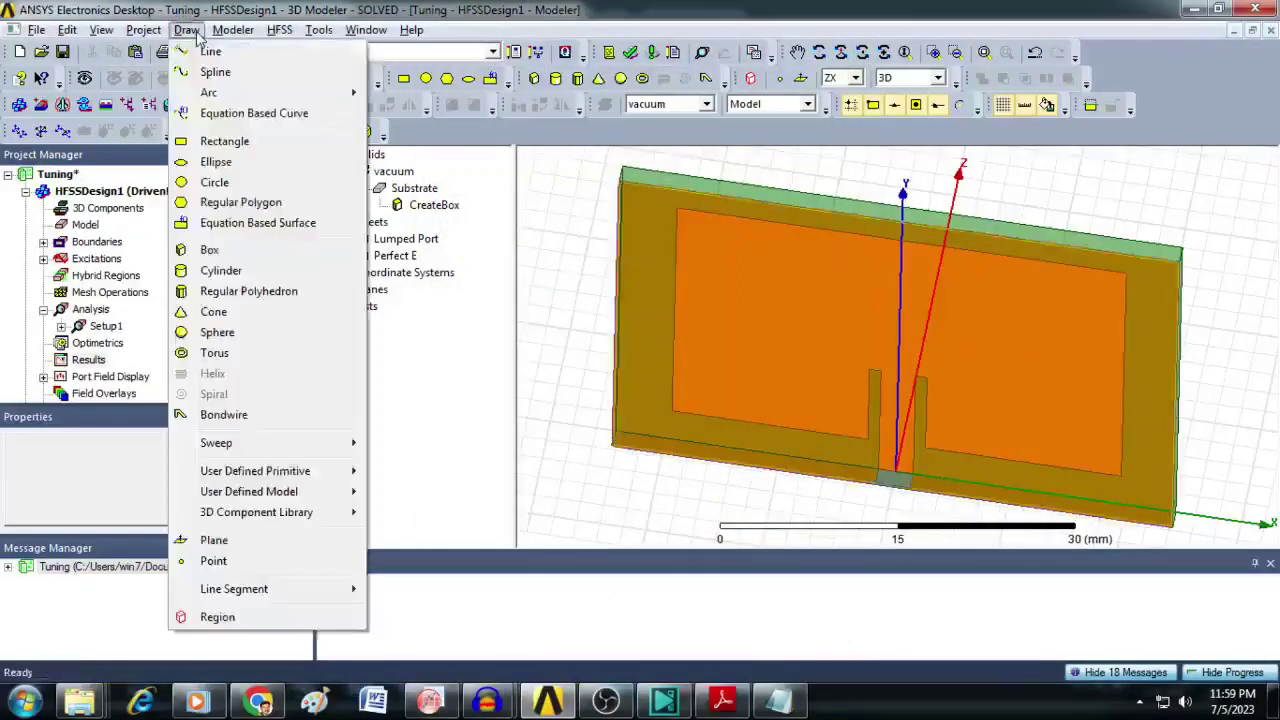
pyautogui.click(232, 618)
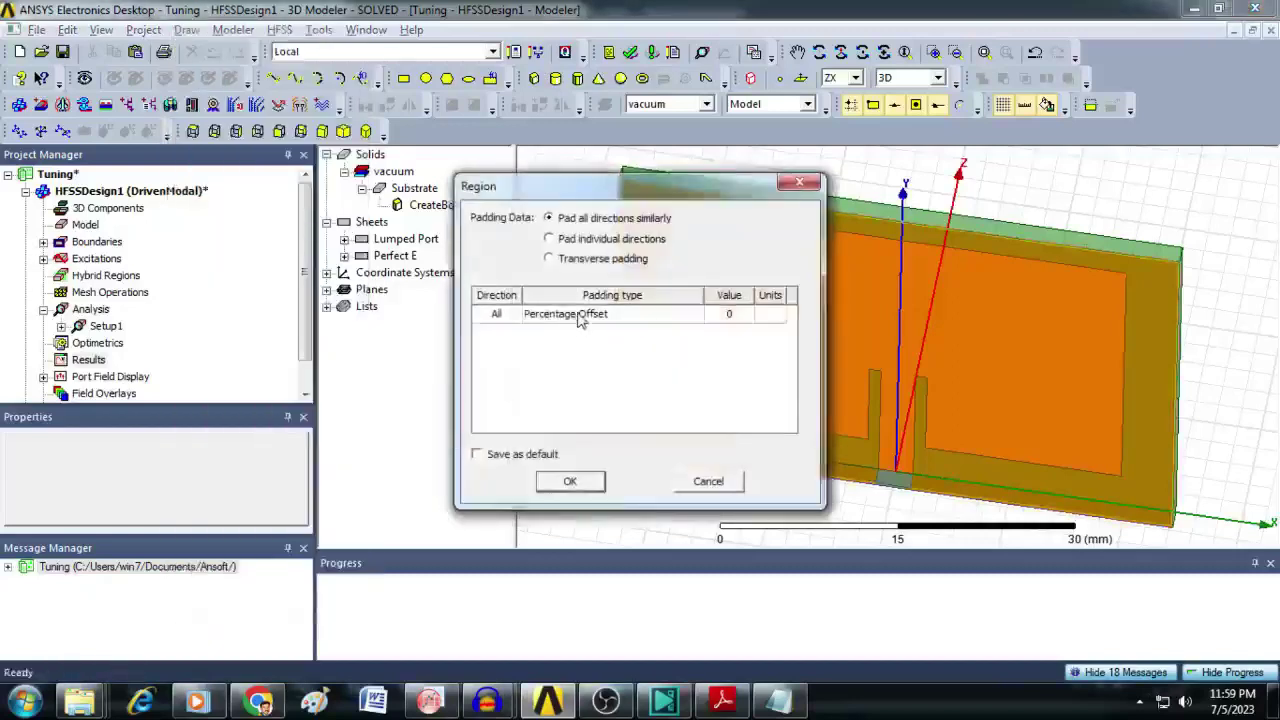
pyautogui.click(580, 318)
pyautogui.click(580, 318)
pyautogui.click(578, 342)
pyautogui.click(738, 316)
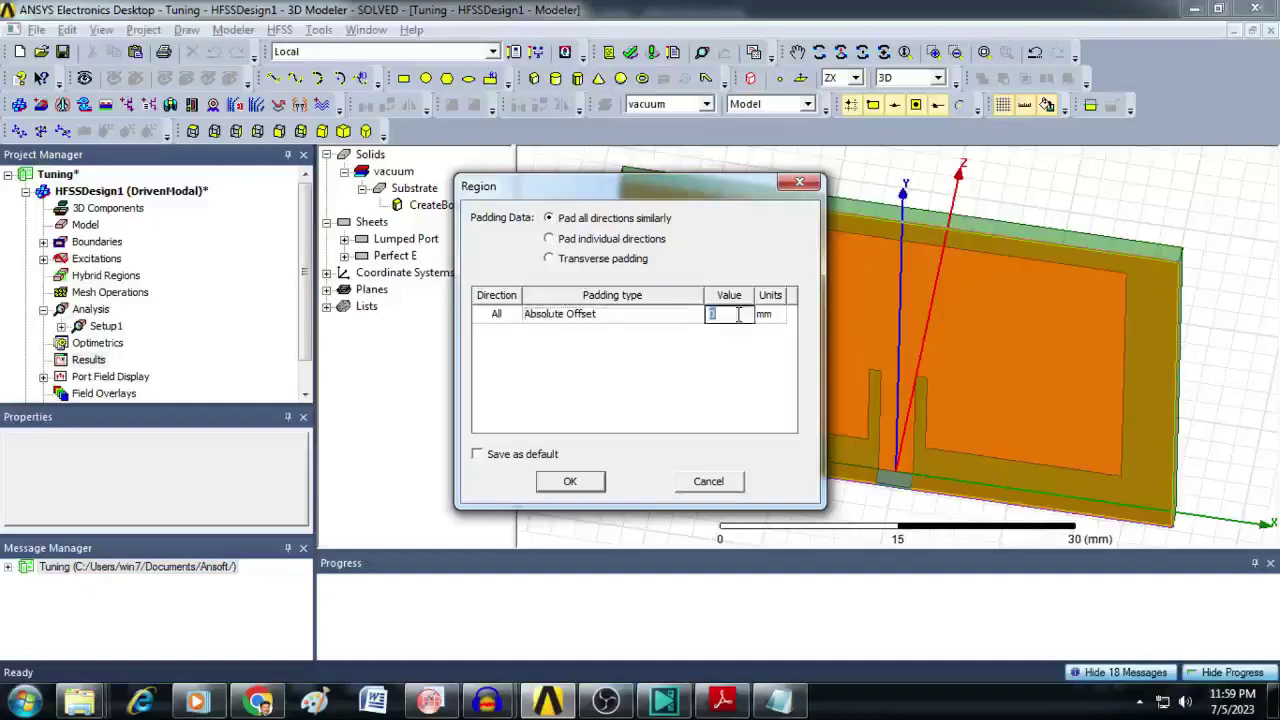
pyautogui.write('3')
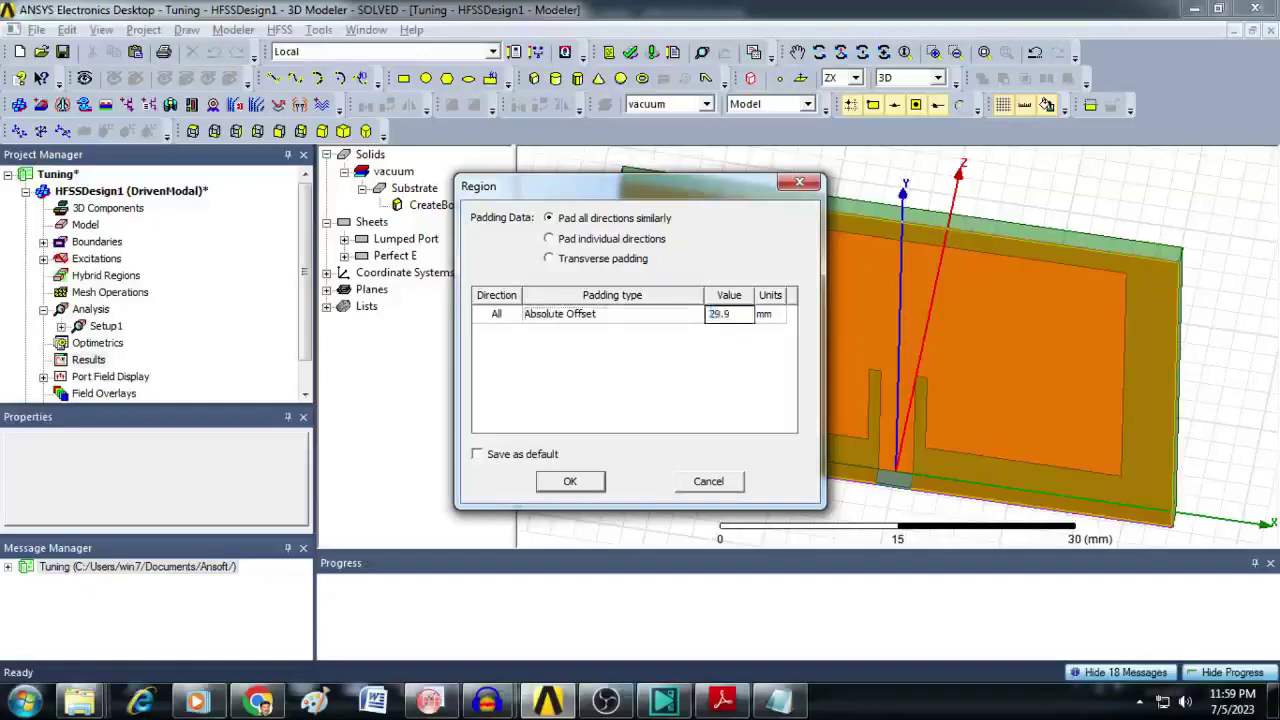
pyautogui.click(569, 481)
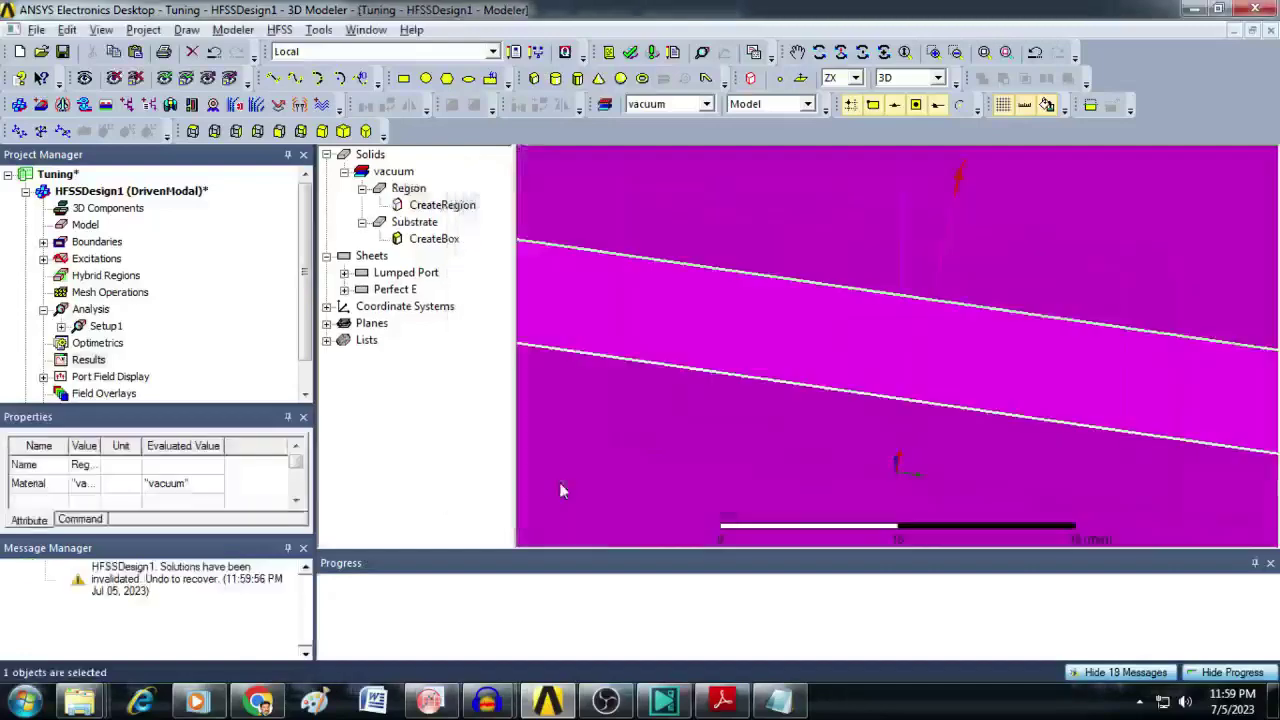
pyautogui.click(984, 51)
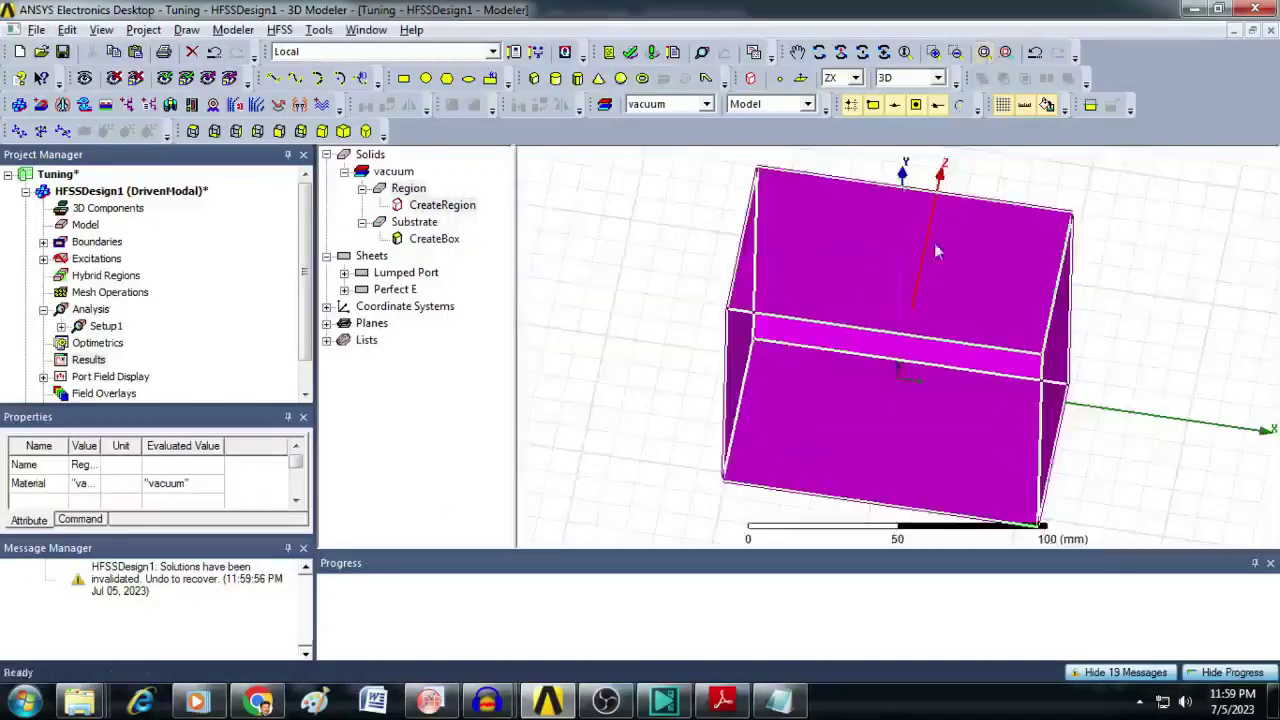
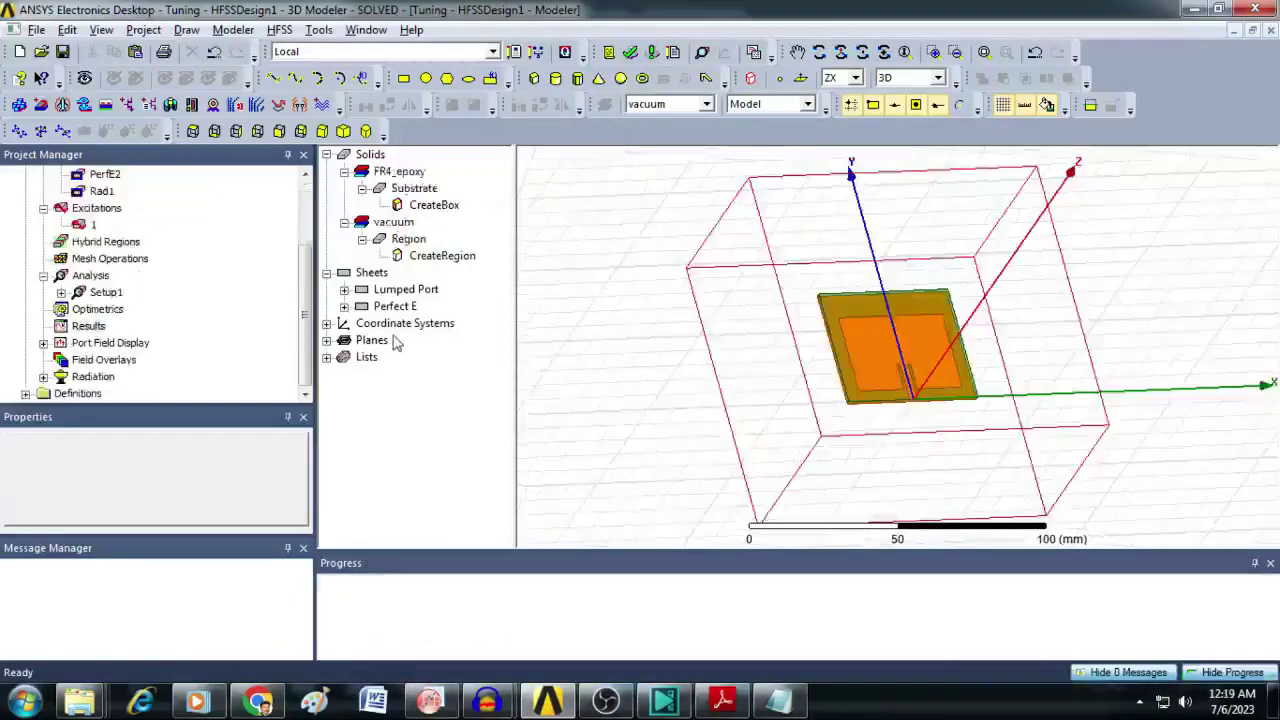
# Step: Create a rectangular modal solution data plot of dB(TuneS(1,1,All)) from Setup1 : Sweep, with the derivative set to All
pyautogui.rightClick(88, 330)
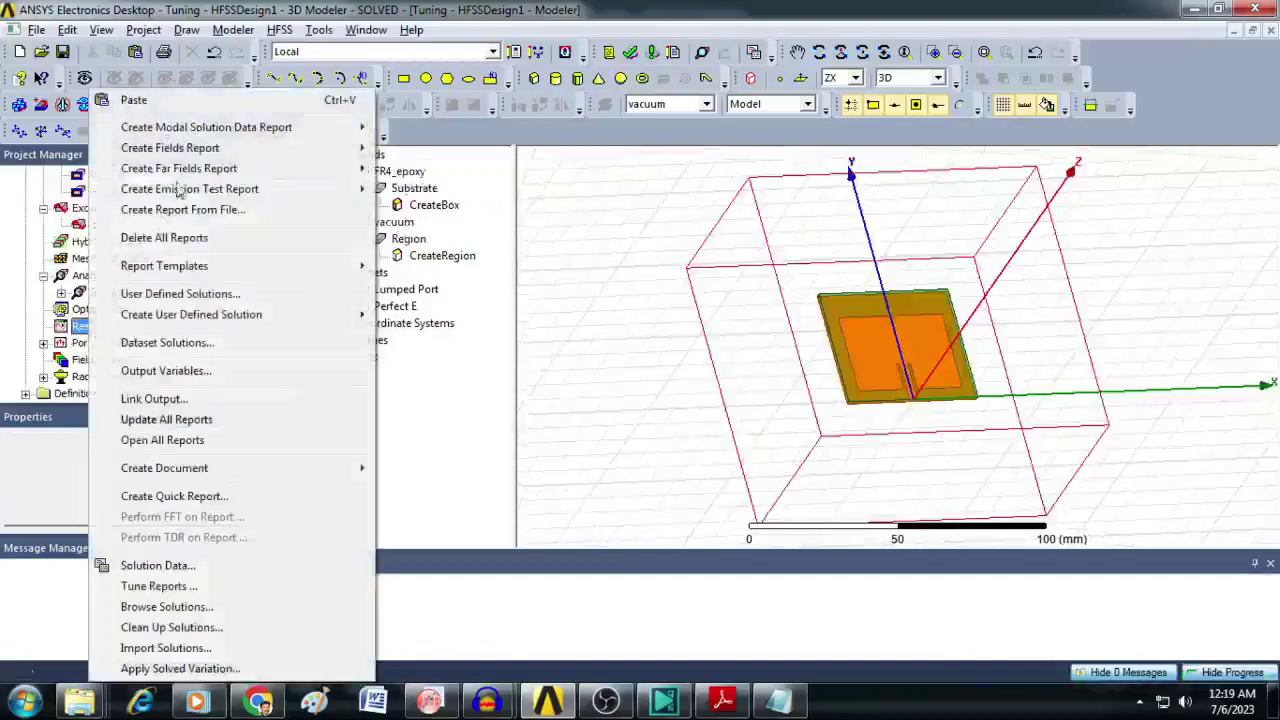
pyautogui.moveTo(229, 138)
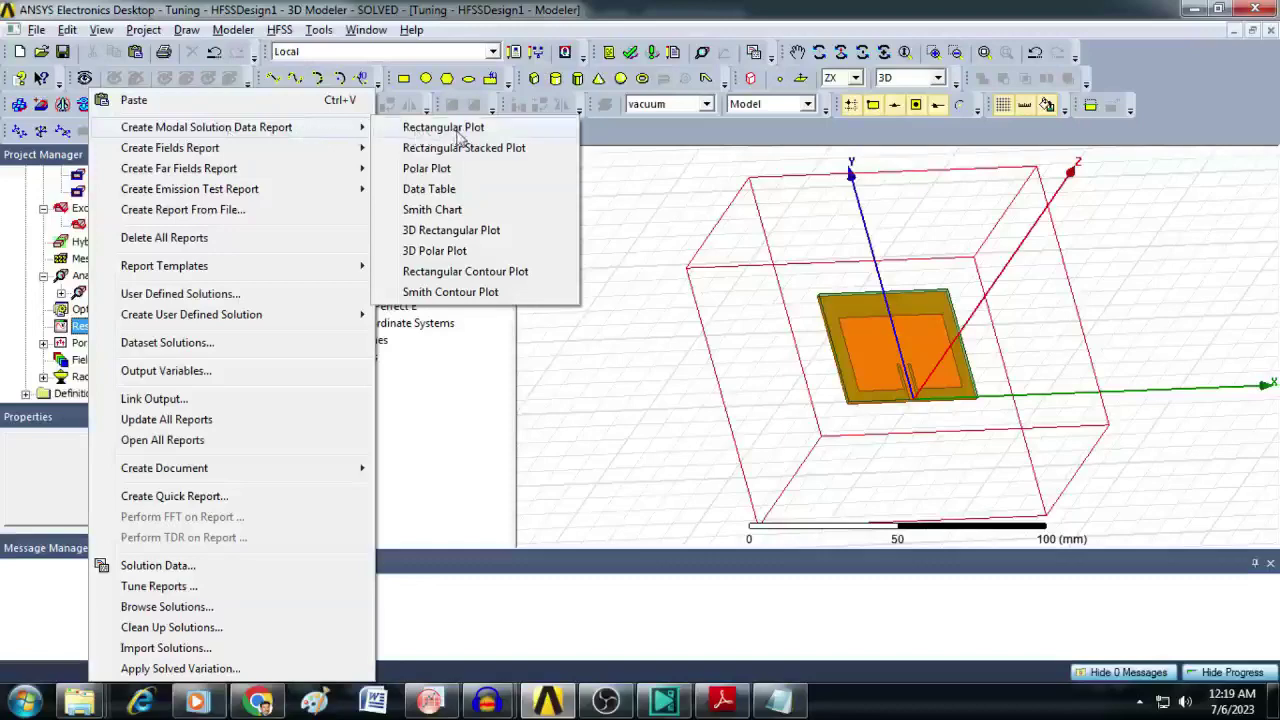
pyautogui.click(456, 132)
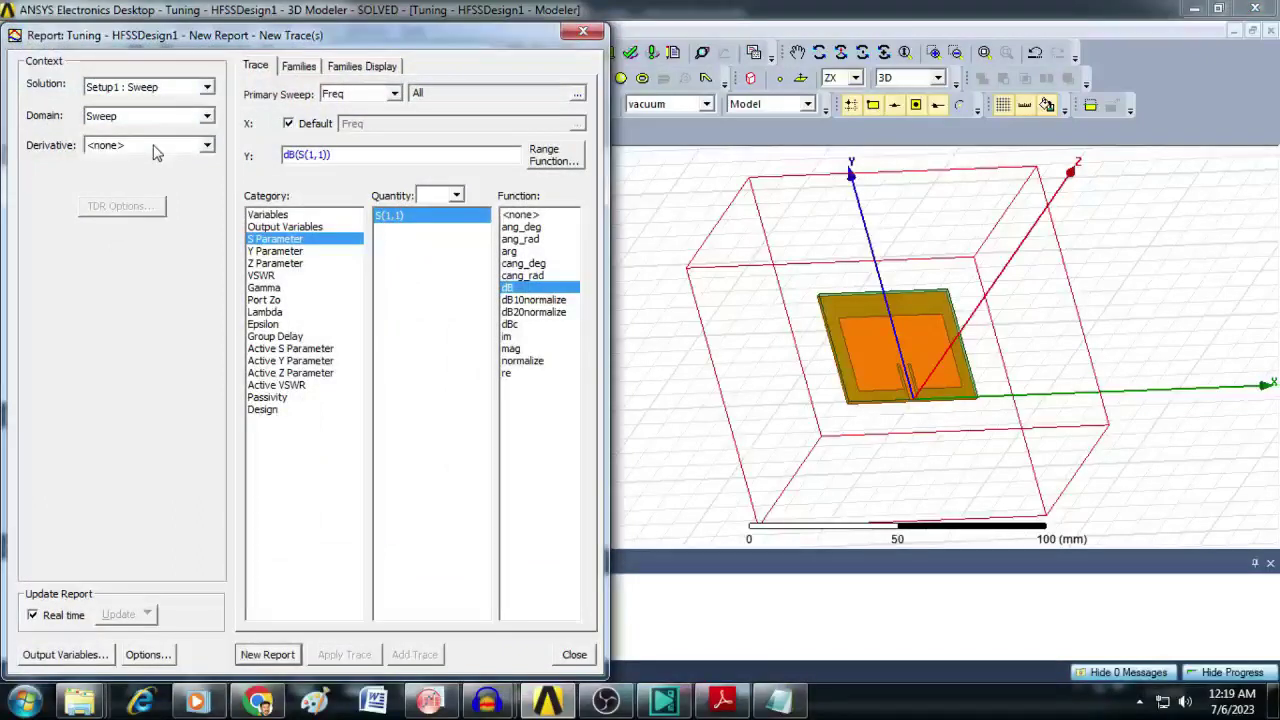
pyautogui.click(155, 151)
pyautogui.click(150, 180)
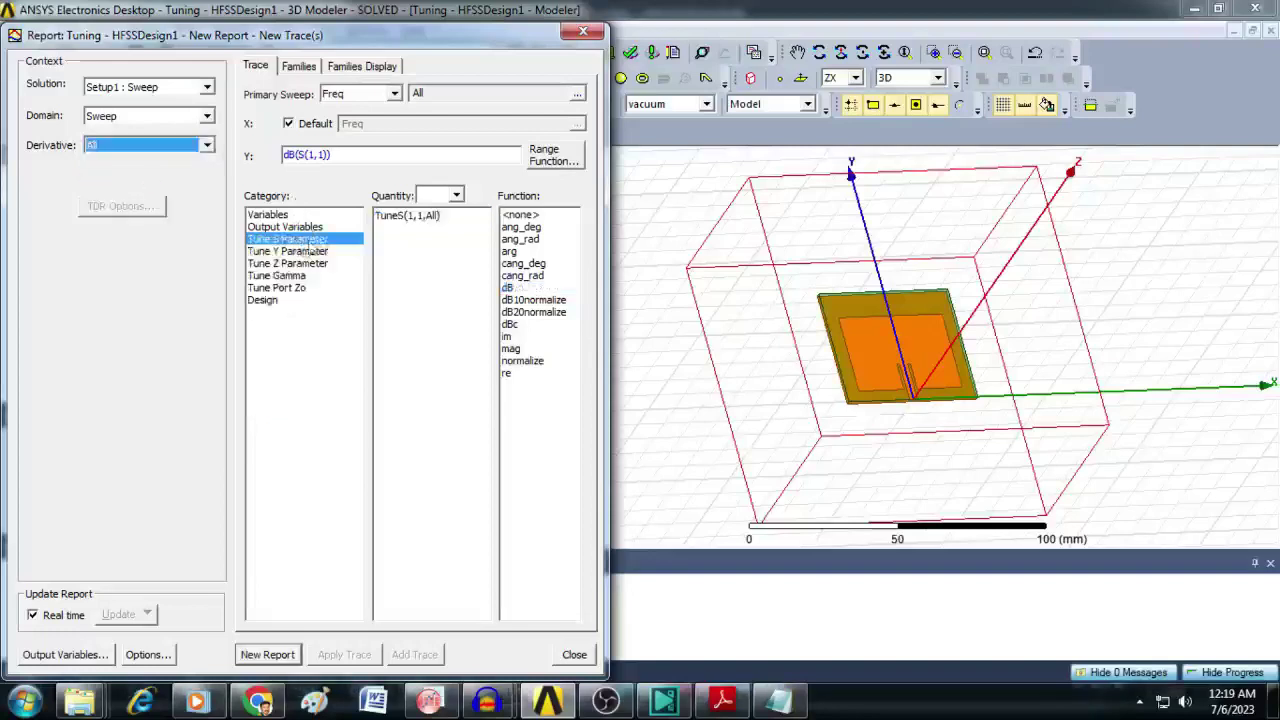
pyautogui.click(421, 227)
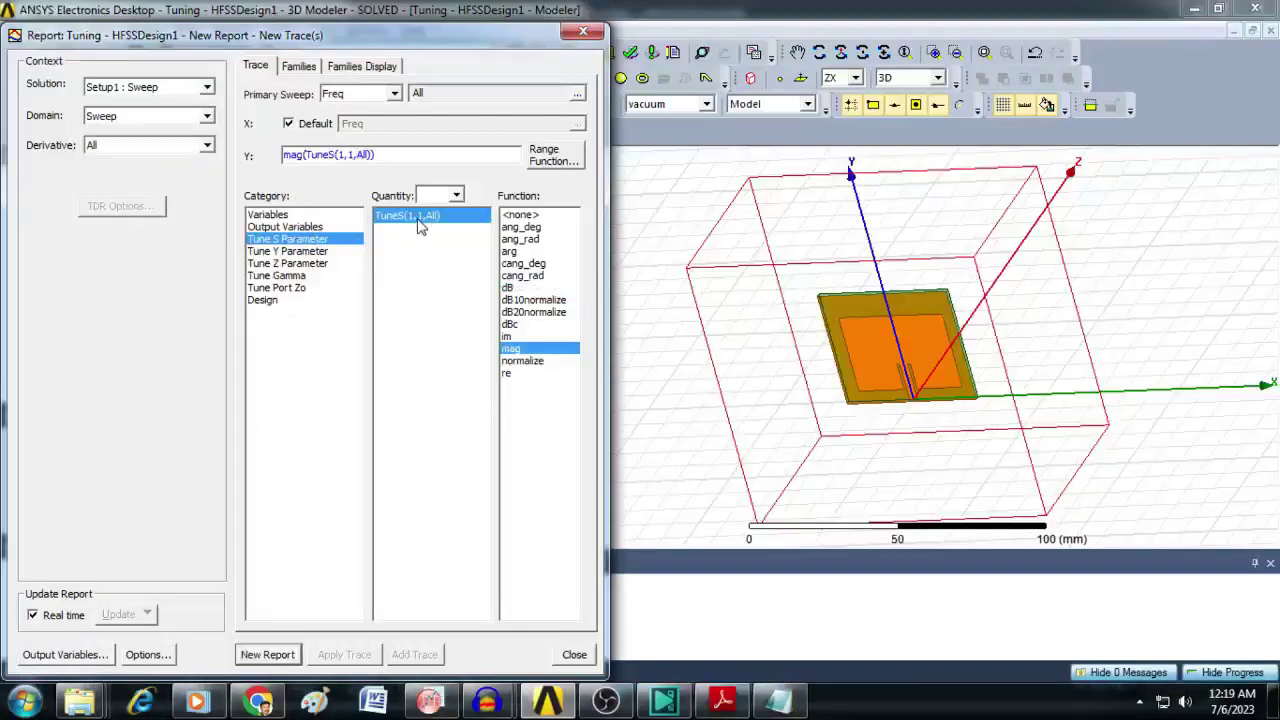
pyautogui.click(510, 288)
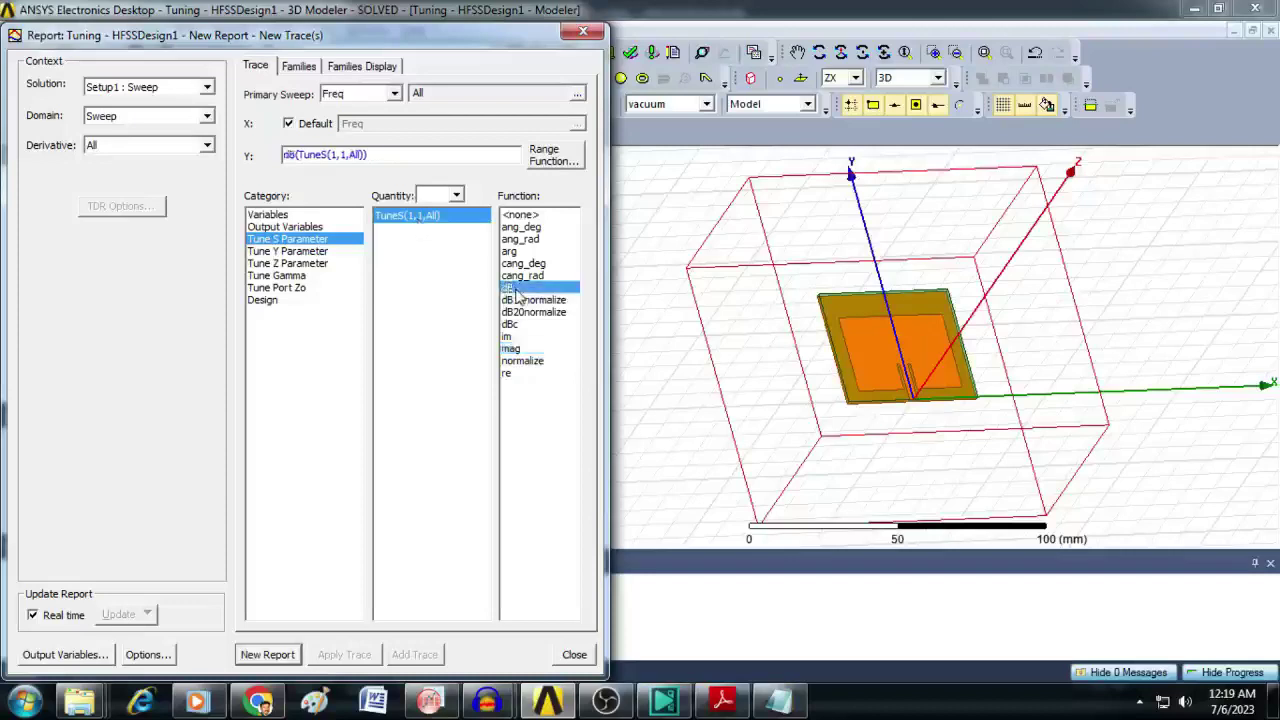
pyautogui.click(268, 655)
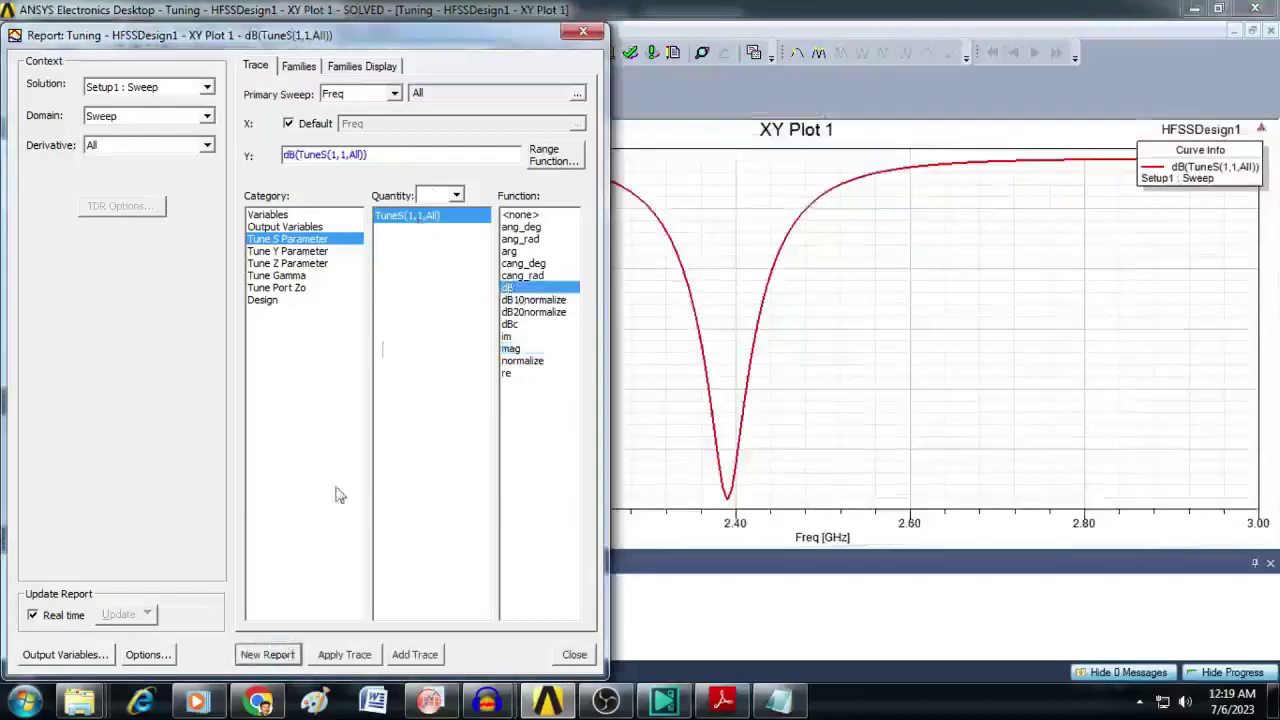
pyautogui.click(579, 36)
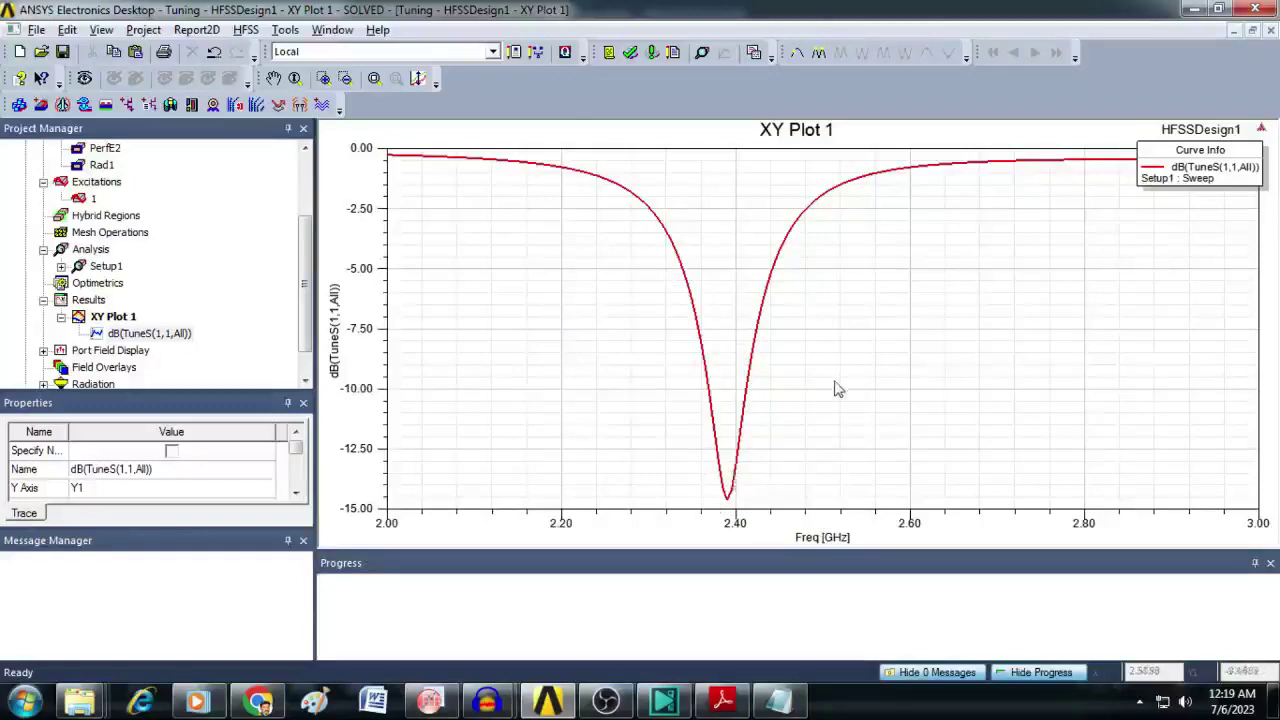
# Step: Start tuning the reports and try different $Lins offsets against the plot, ending at -0.7
pyautogui.click(90, 302)
pyautogui.rightClick(90, 302)
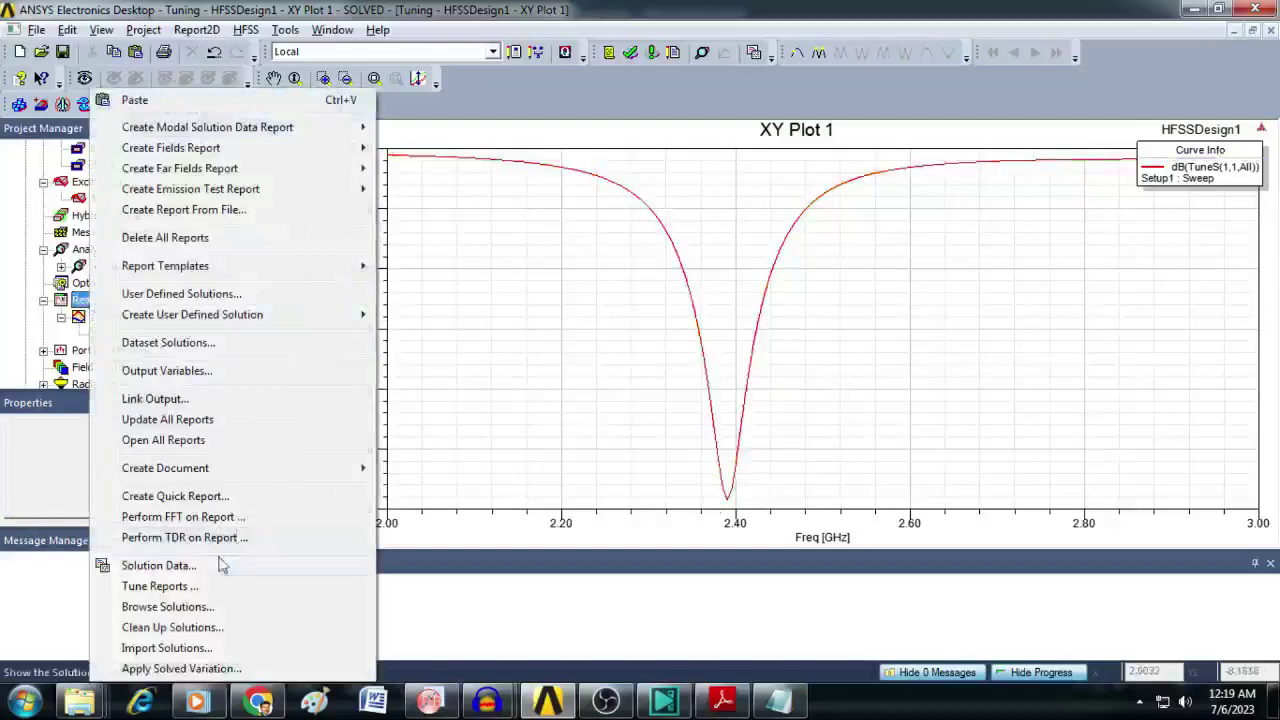
pyautogui.click(155, 586)
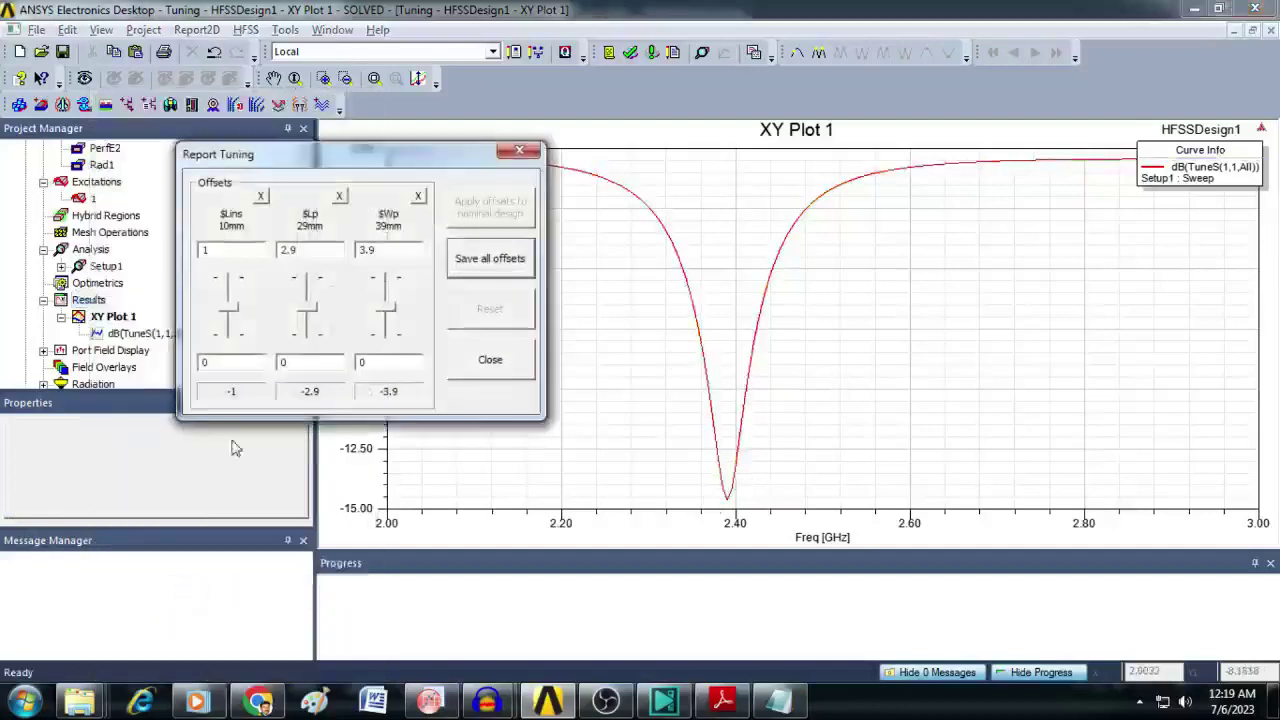
pyautogui.moveTo(345, 168); pyautogui.dragTo(298, 173)
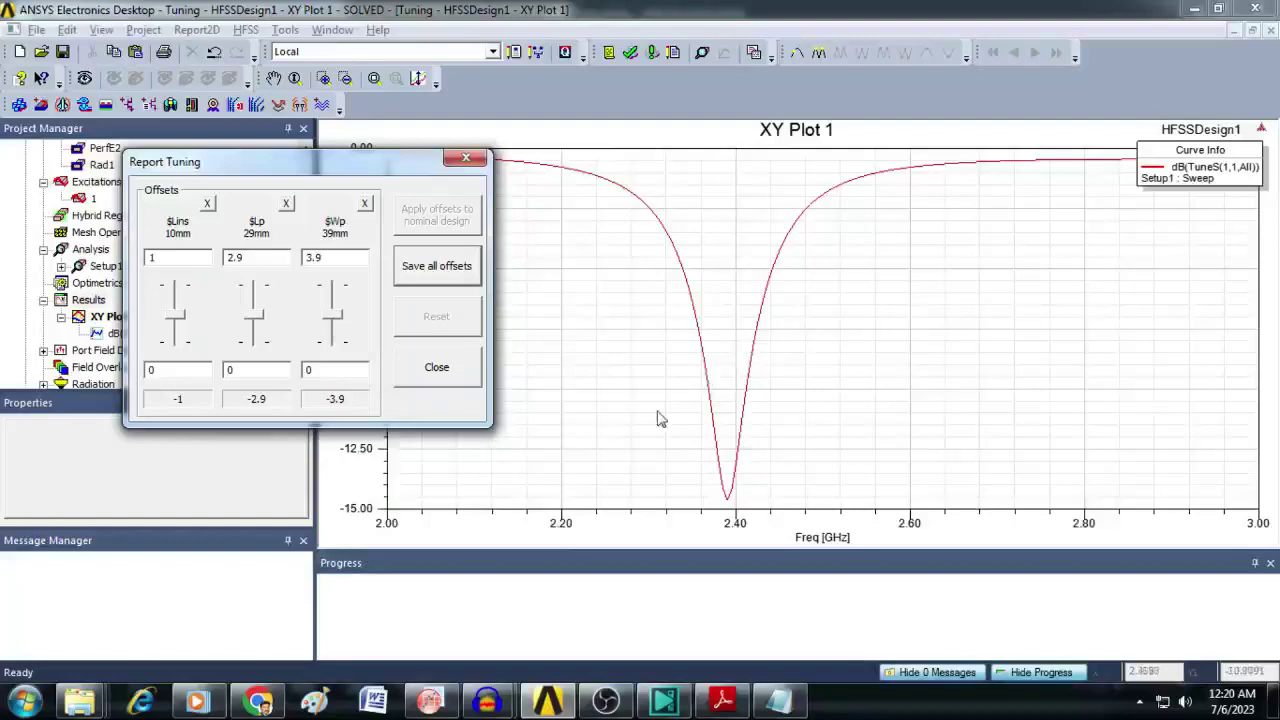
pyautogui.click(177, 320)
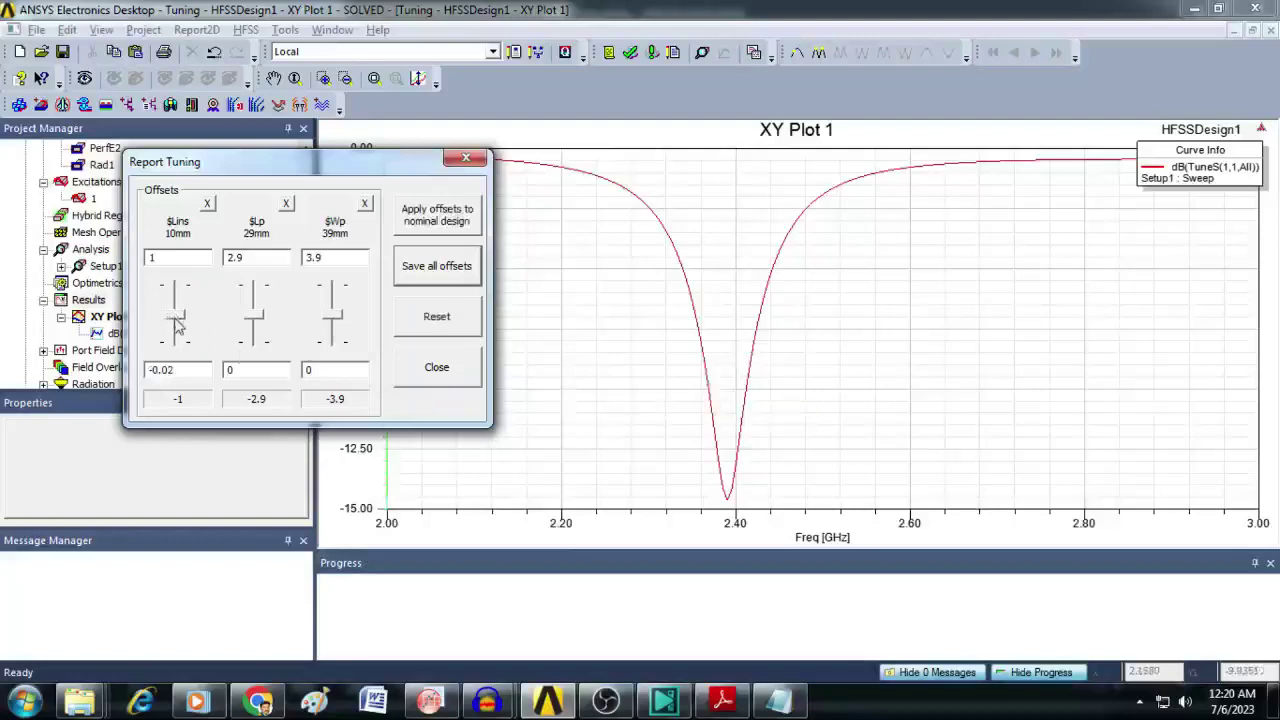
pyautogui.moveTo(177, 320); pyautogui.dragTo(176, 301)
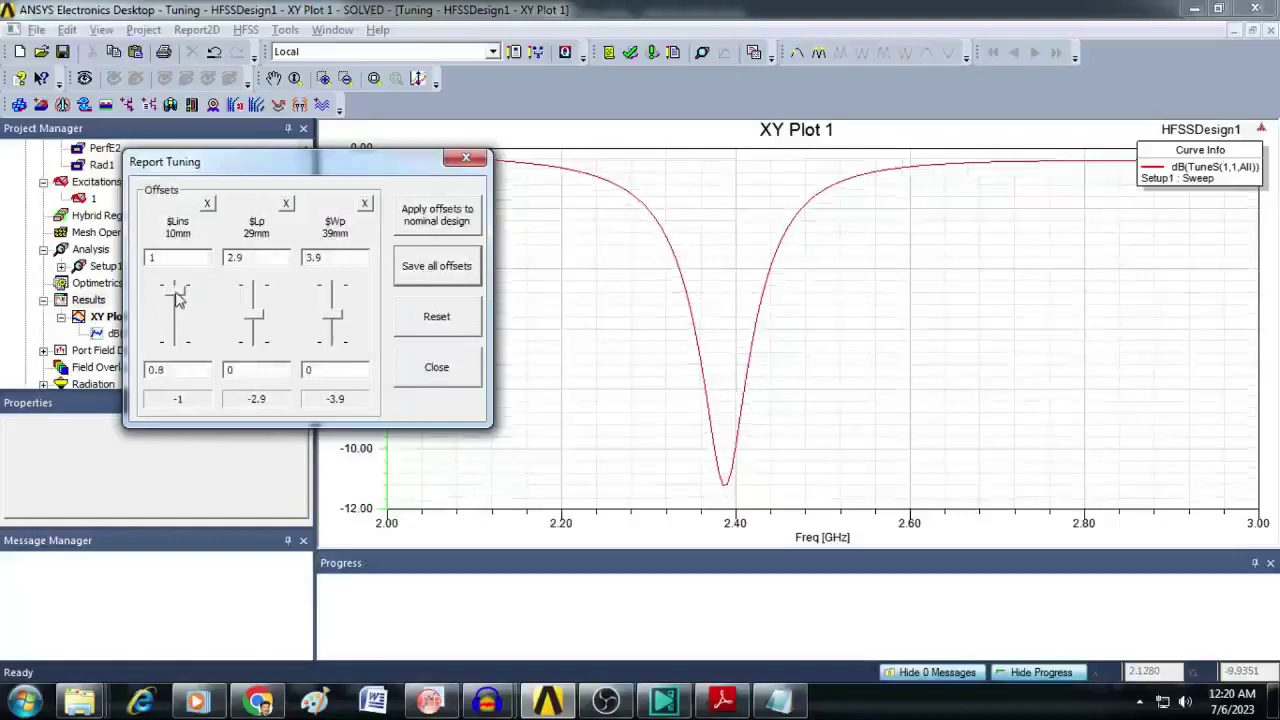
pyautogui.moveTo(176, 298); pyautogui.dragTo(179, 341)
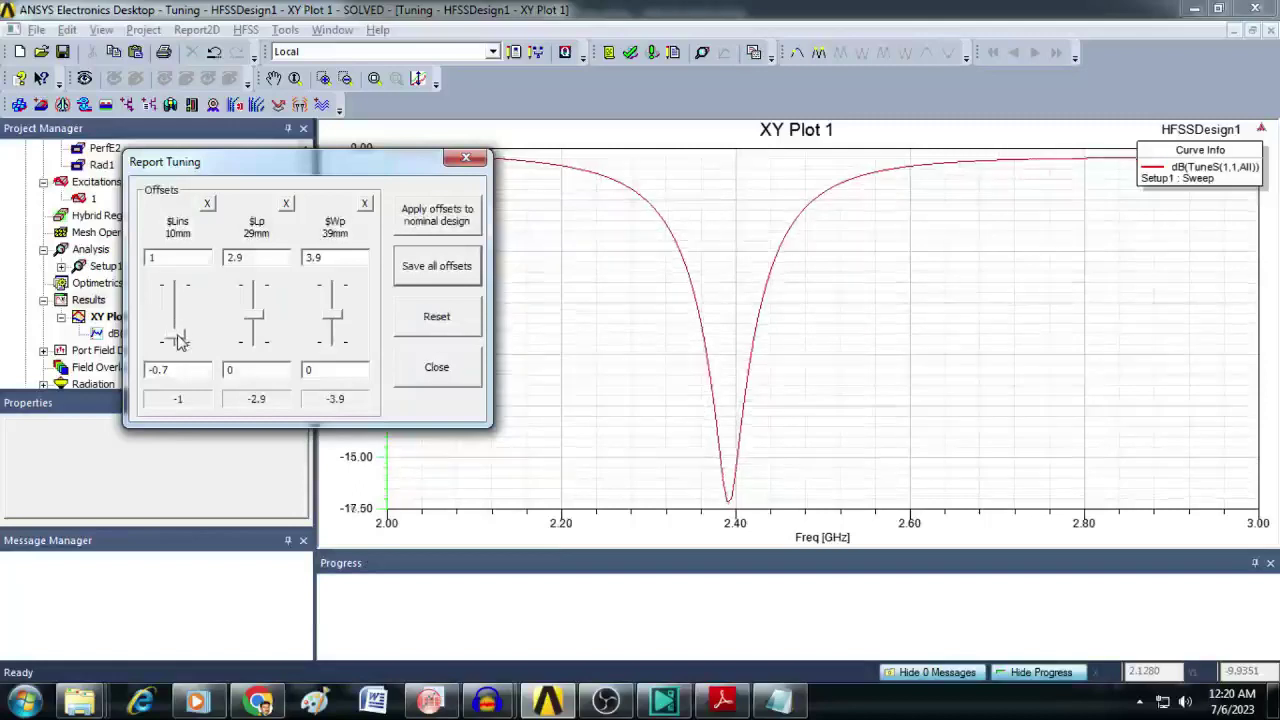
# Step: Adjust the remaining tuning offsets against the plotted curve, bringing $Lp to -0.116 and $Wp to -1.326
pyautogui.click(258, 320)
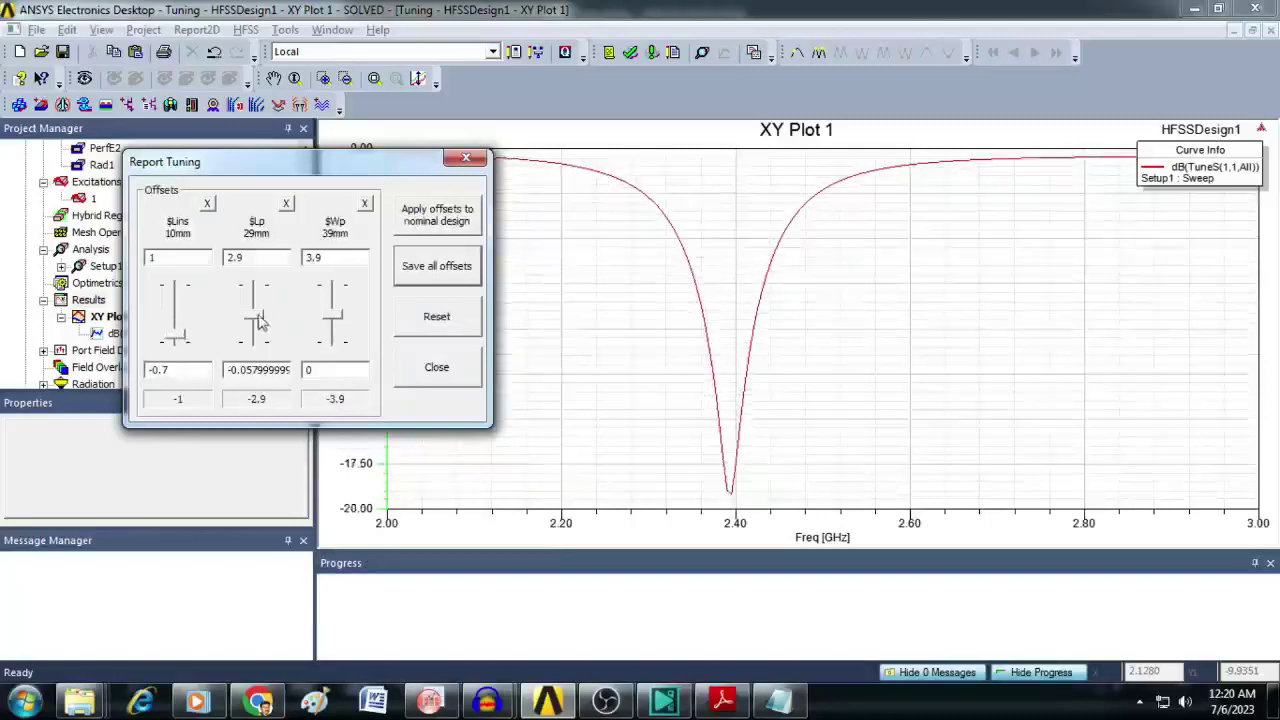
pyautogui.click(258, 320)
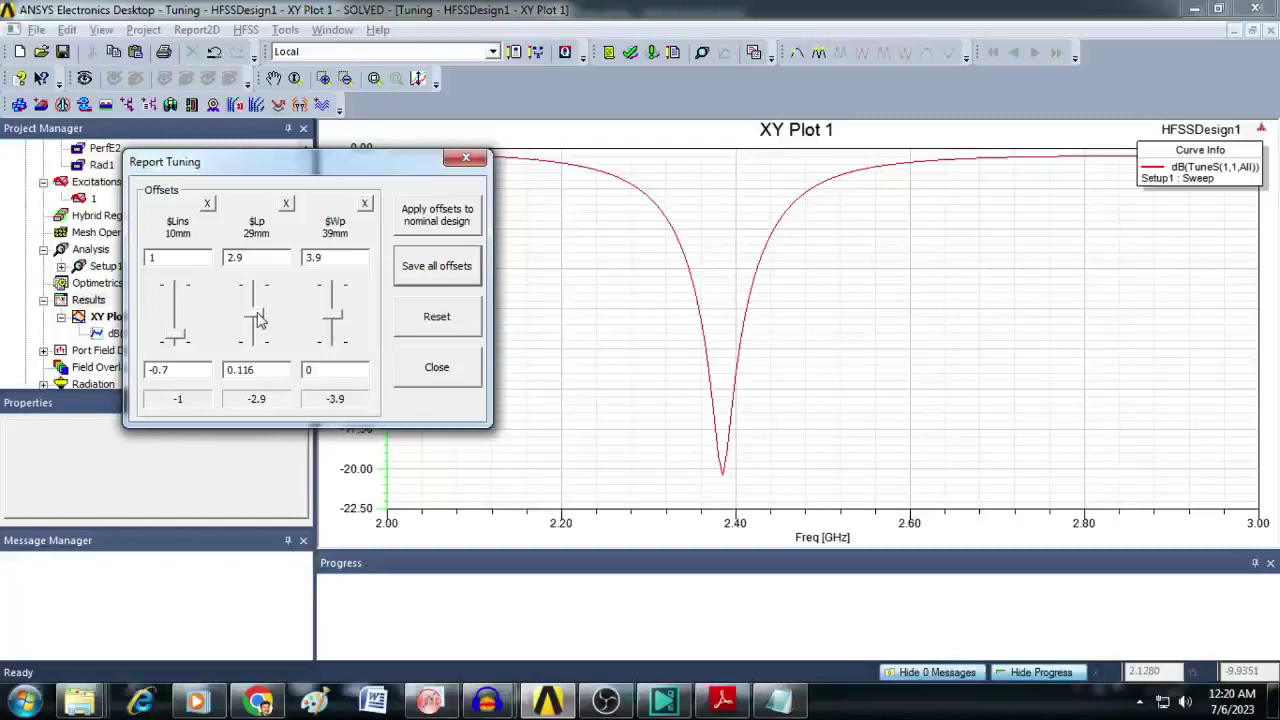
pyautogui.moveTo(258, 318); pyautogui.dragTo(259, 325)
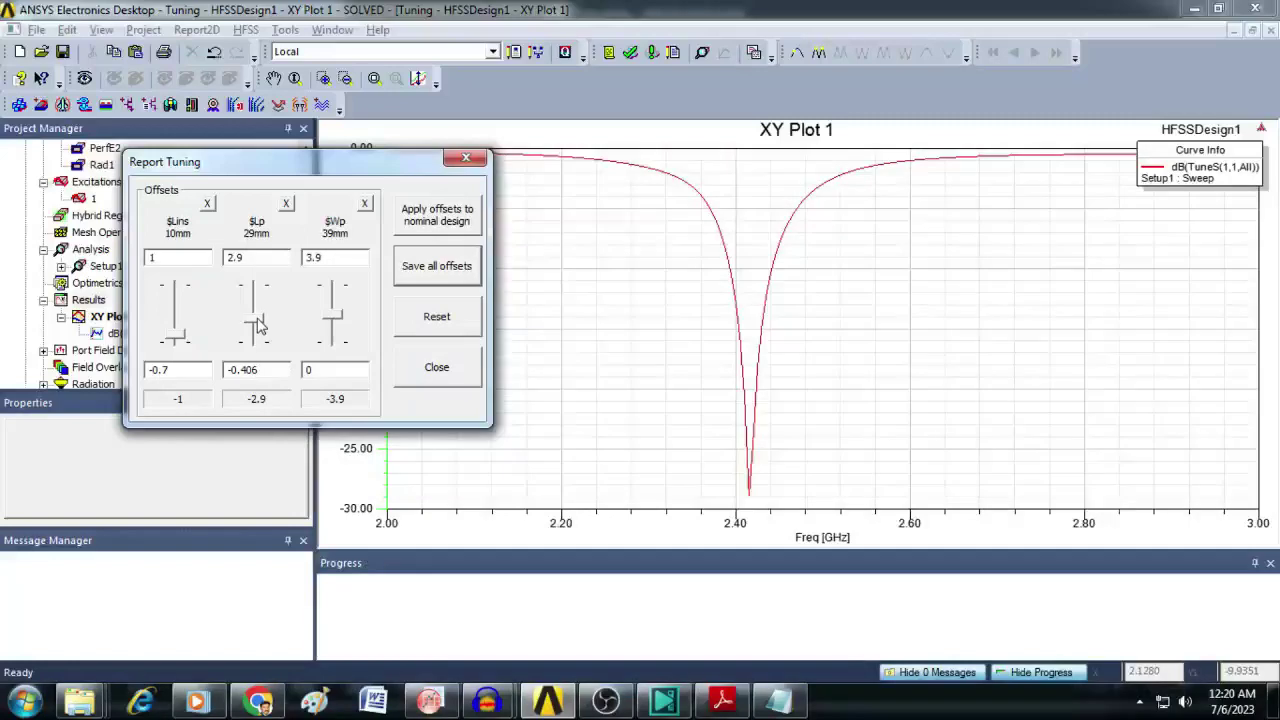
pyautogui.moveTo(258, 322); pyautogui.dragTo(258, 318)
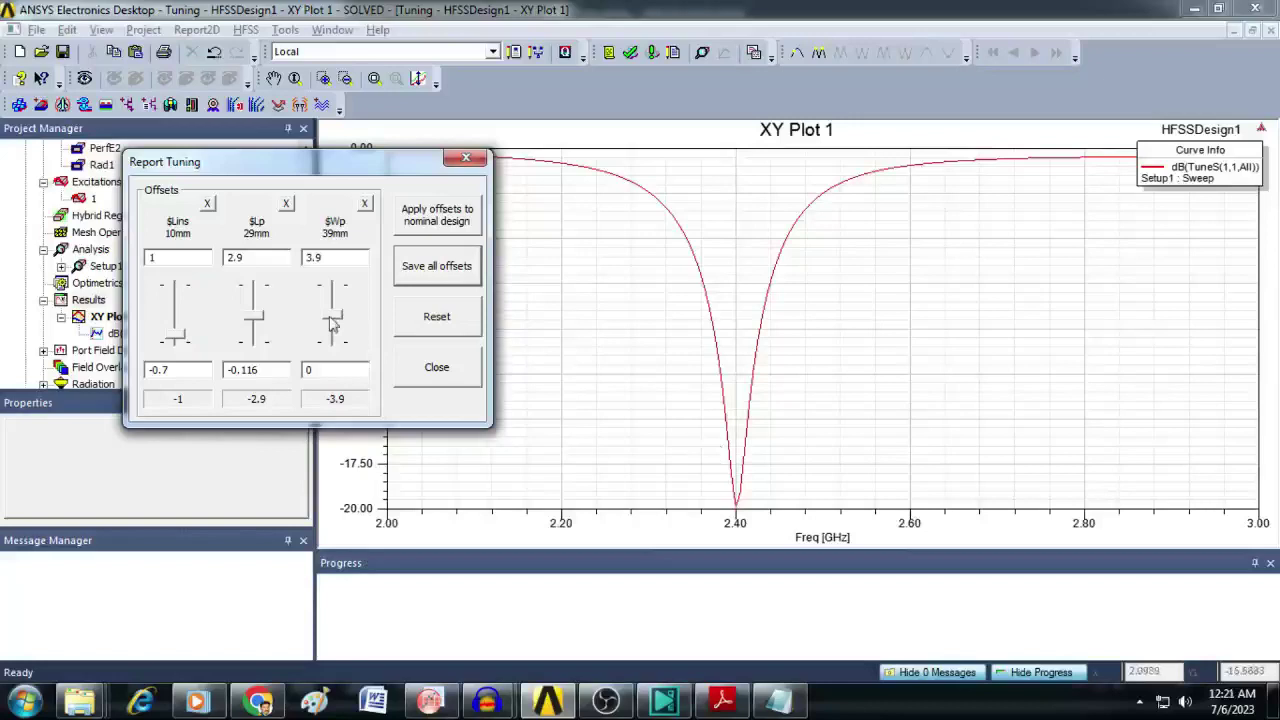
pyautogui.moveTo(333, 322); pyautogui.dragTo(333, 320)
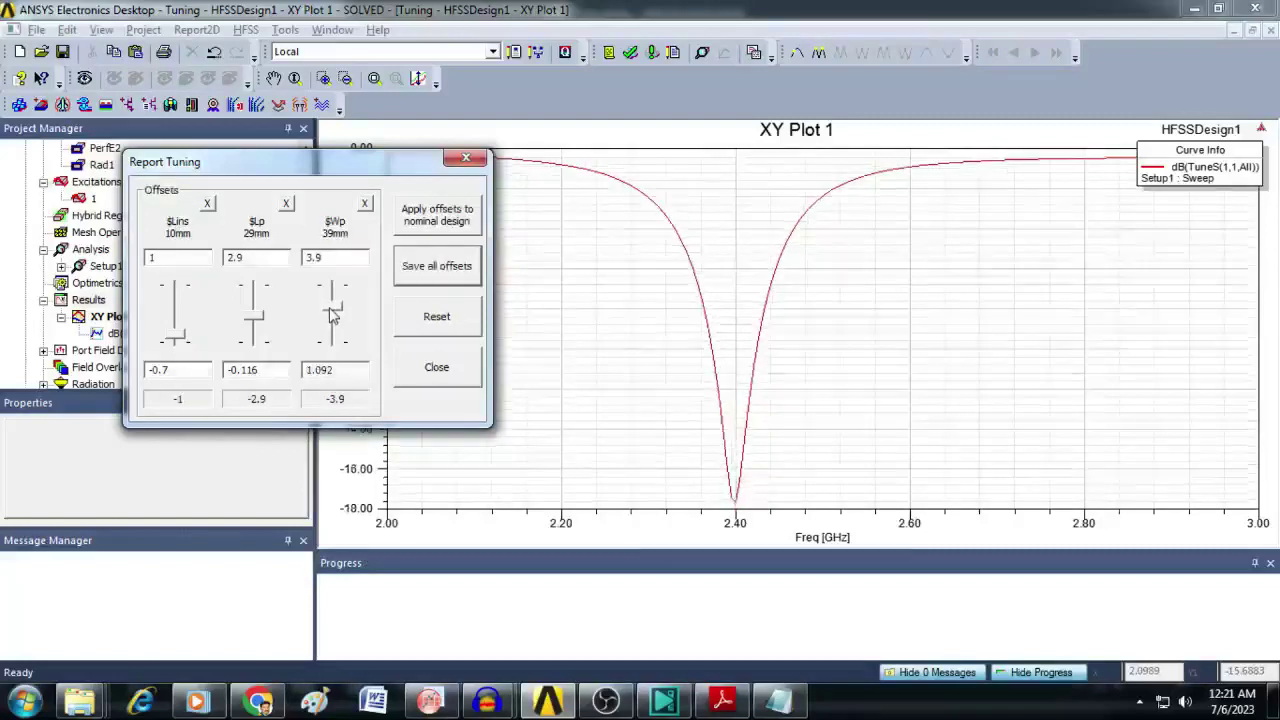
pyautogui.moveTo(333, 316)
pyautogui.mouseDown()
pyautogui.moveTo(335, 305)
pyautogui.moveTo(338, 334)
pyautogui.mouseUp()
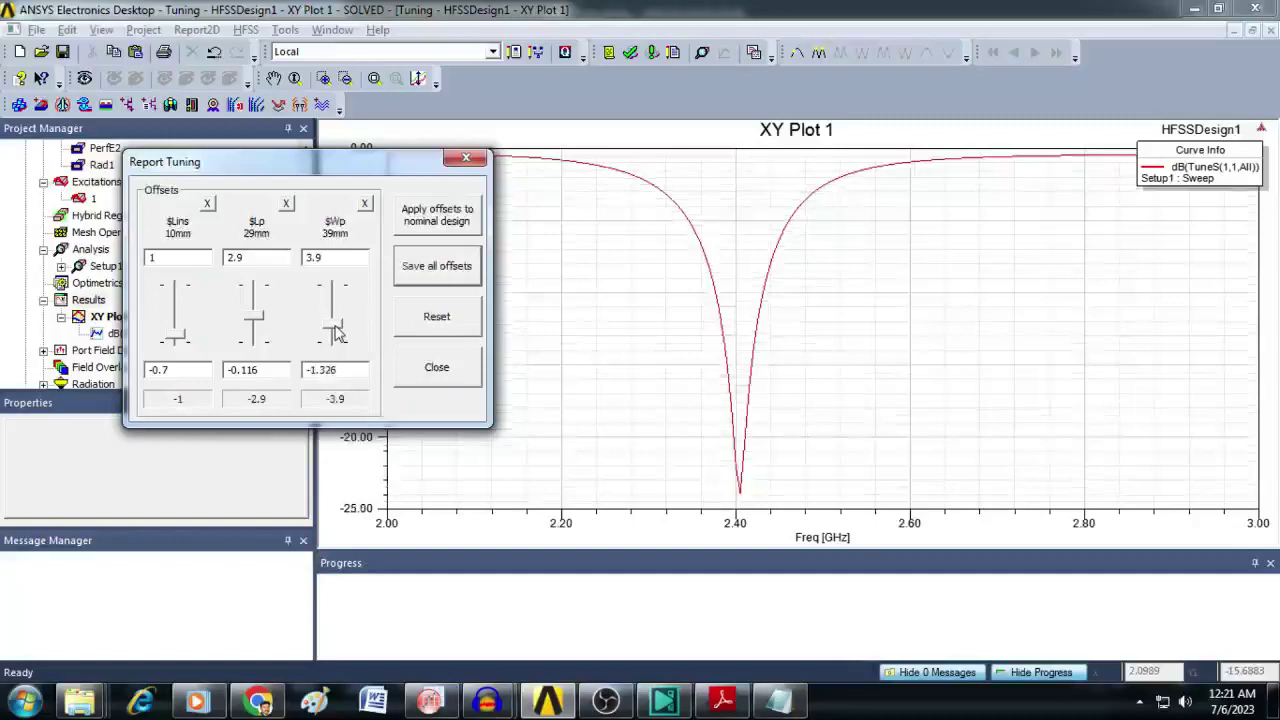